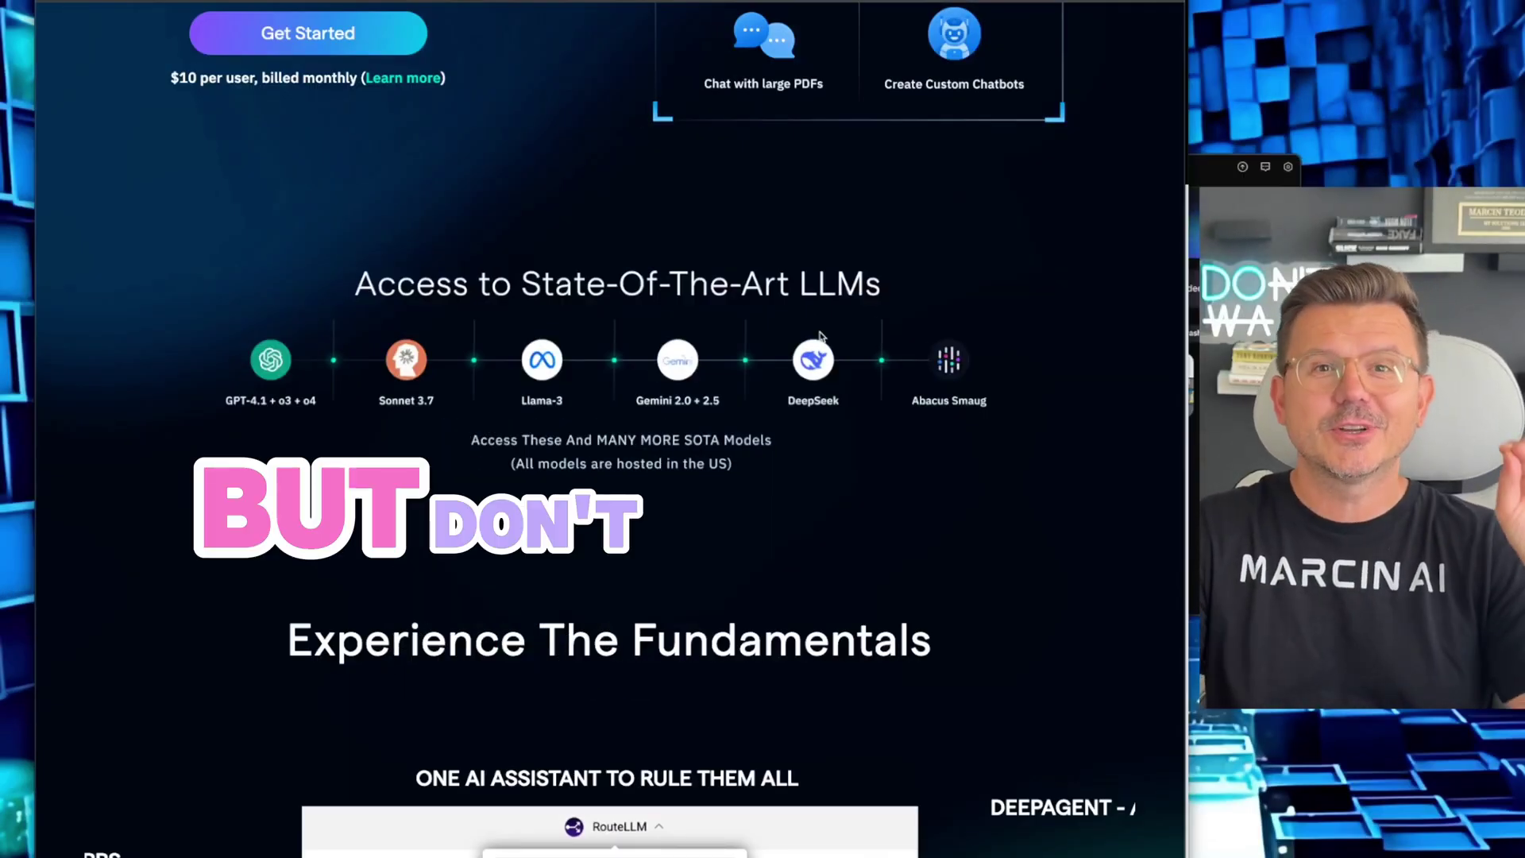
# Step: Scroll up and down through the Abacus.AI landing page
pyautogui.scroll(5, 579, 239)
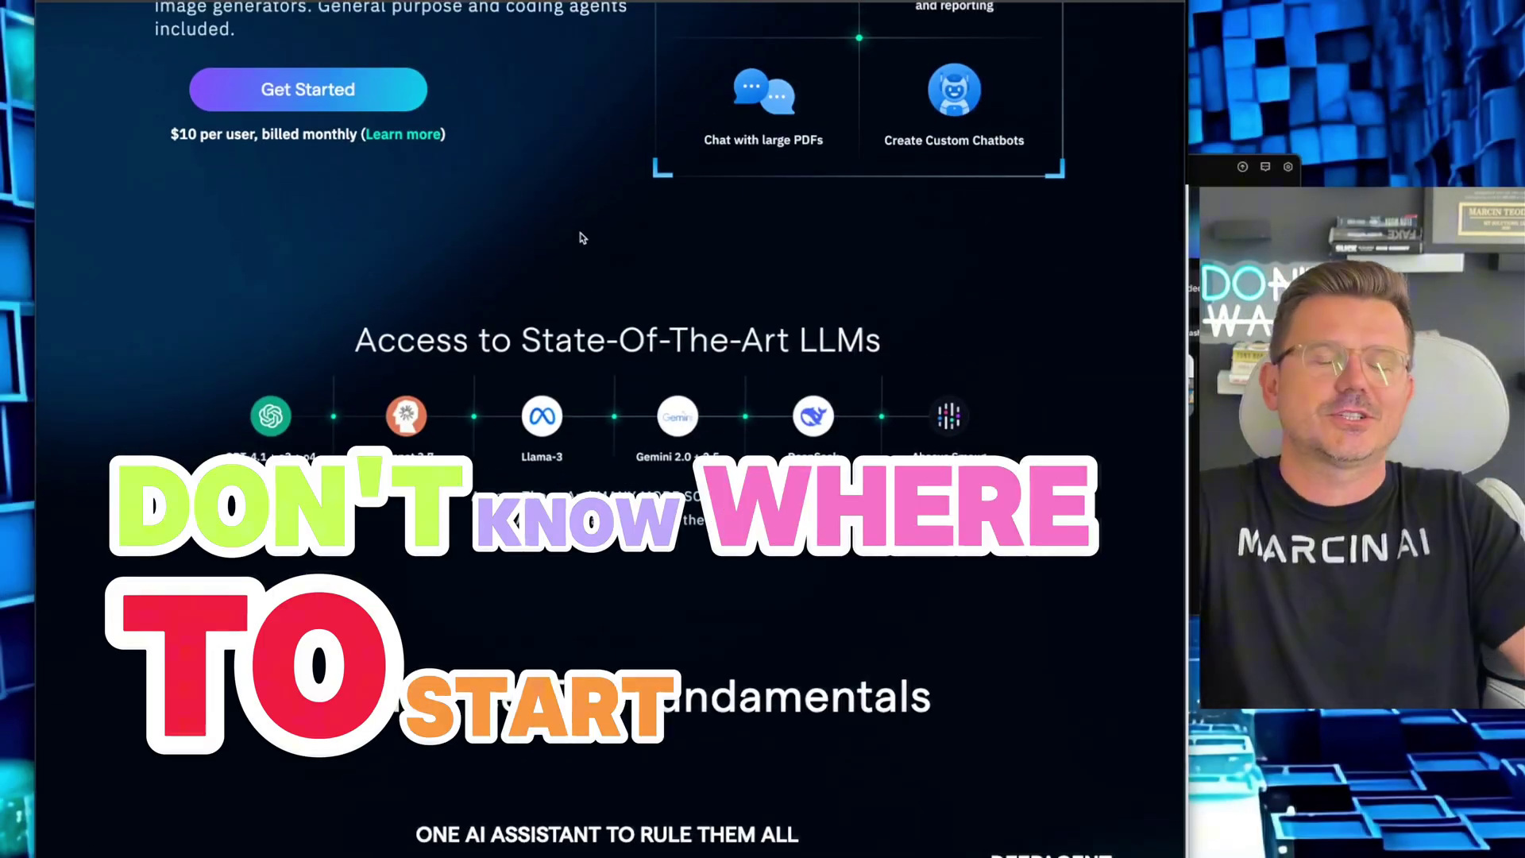
pyautogui.scroll(1, 581, 237)
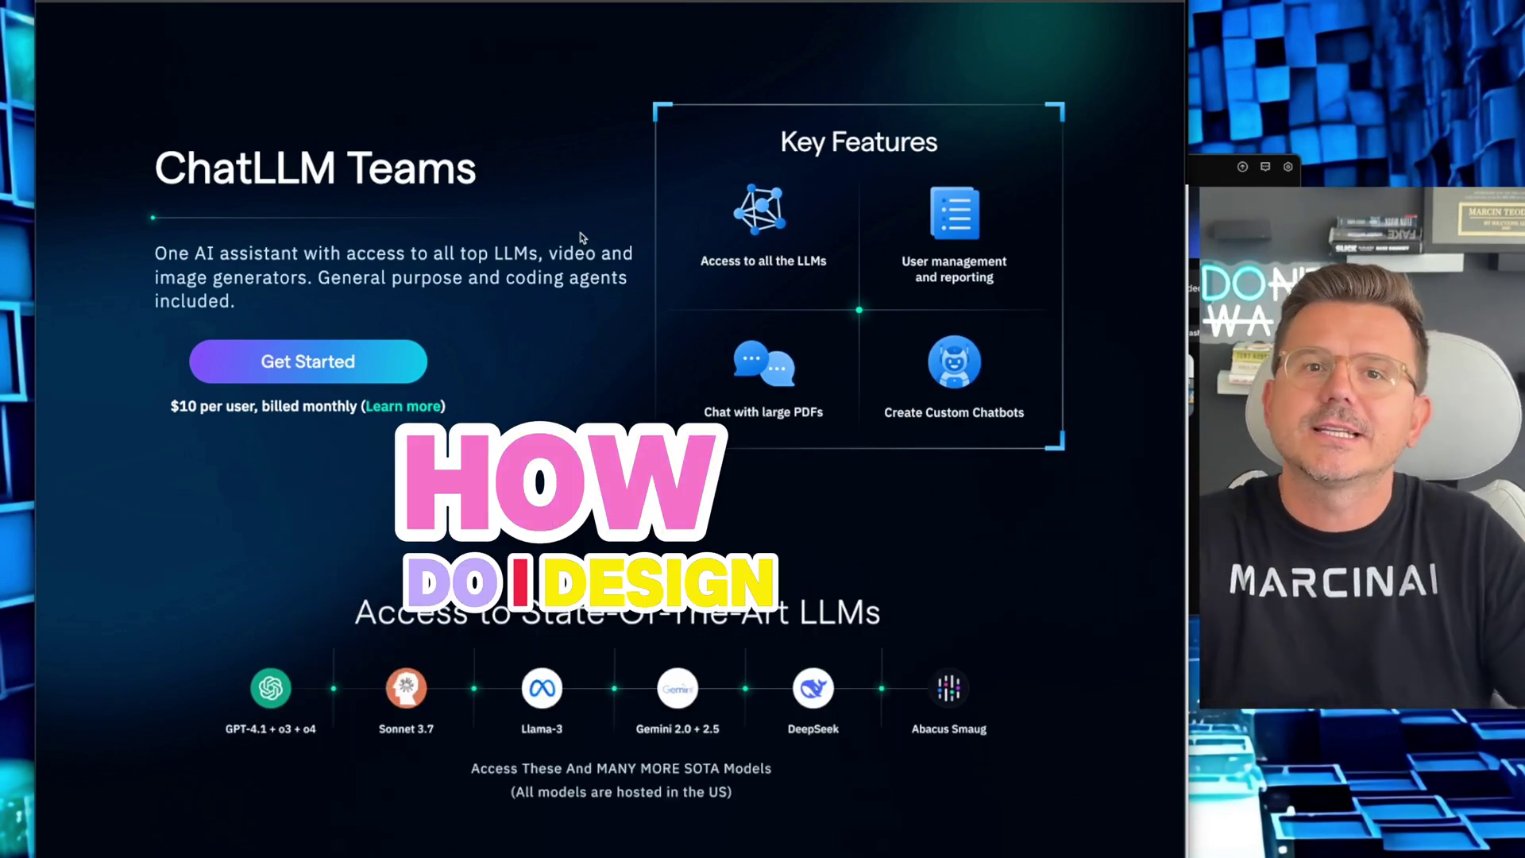
pyautogui.scroll(3, 581, 237)
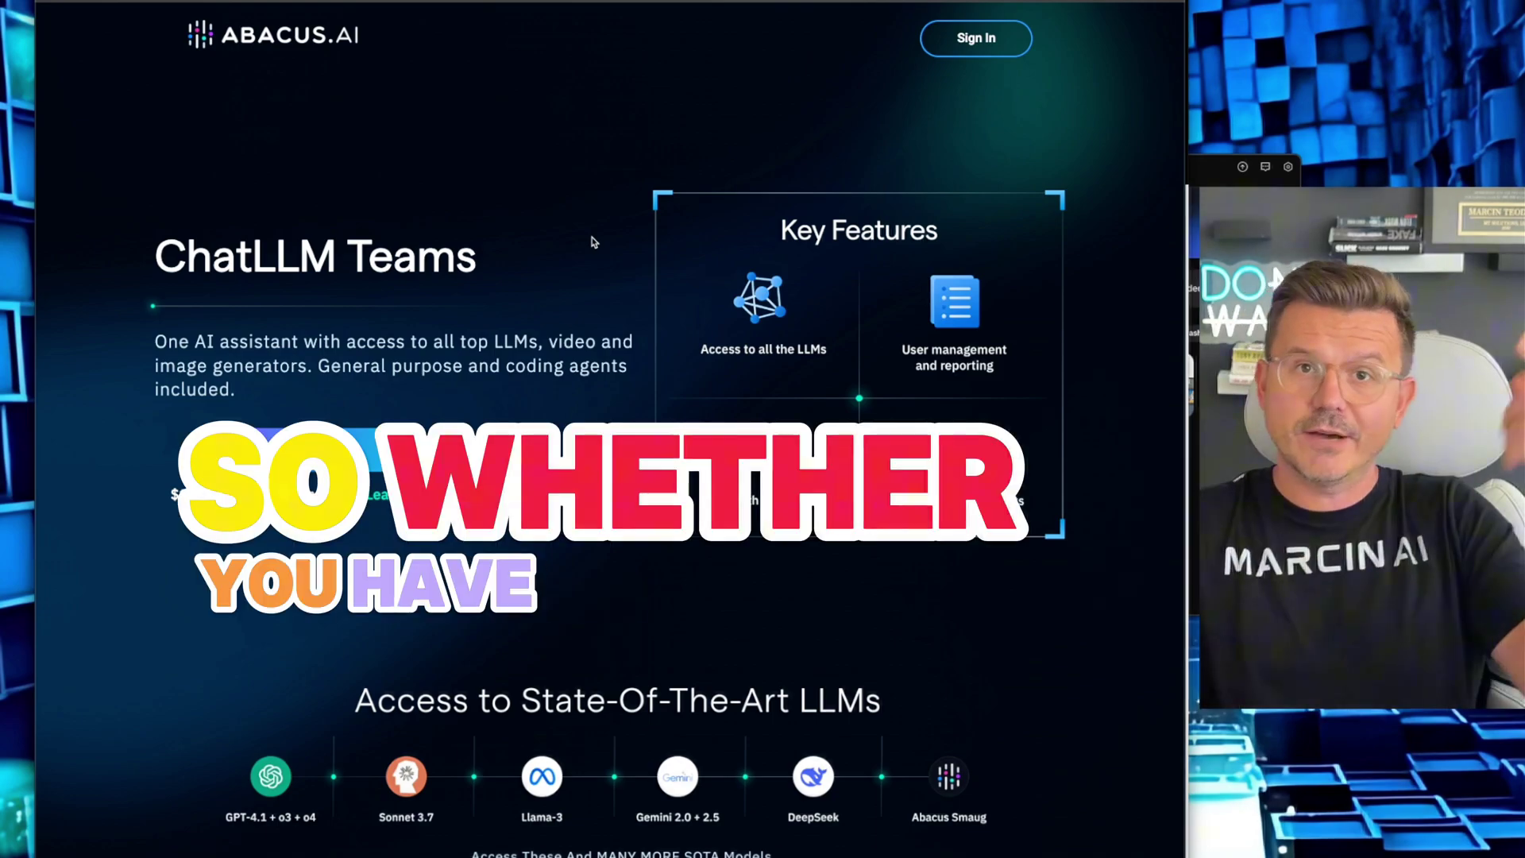
pyautogui.scroll(-20, 458, 365)
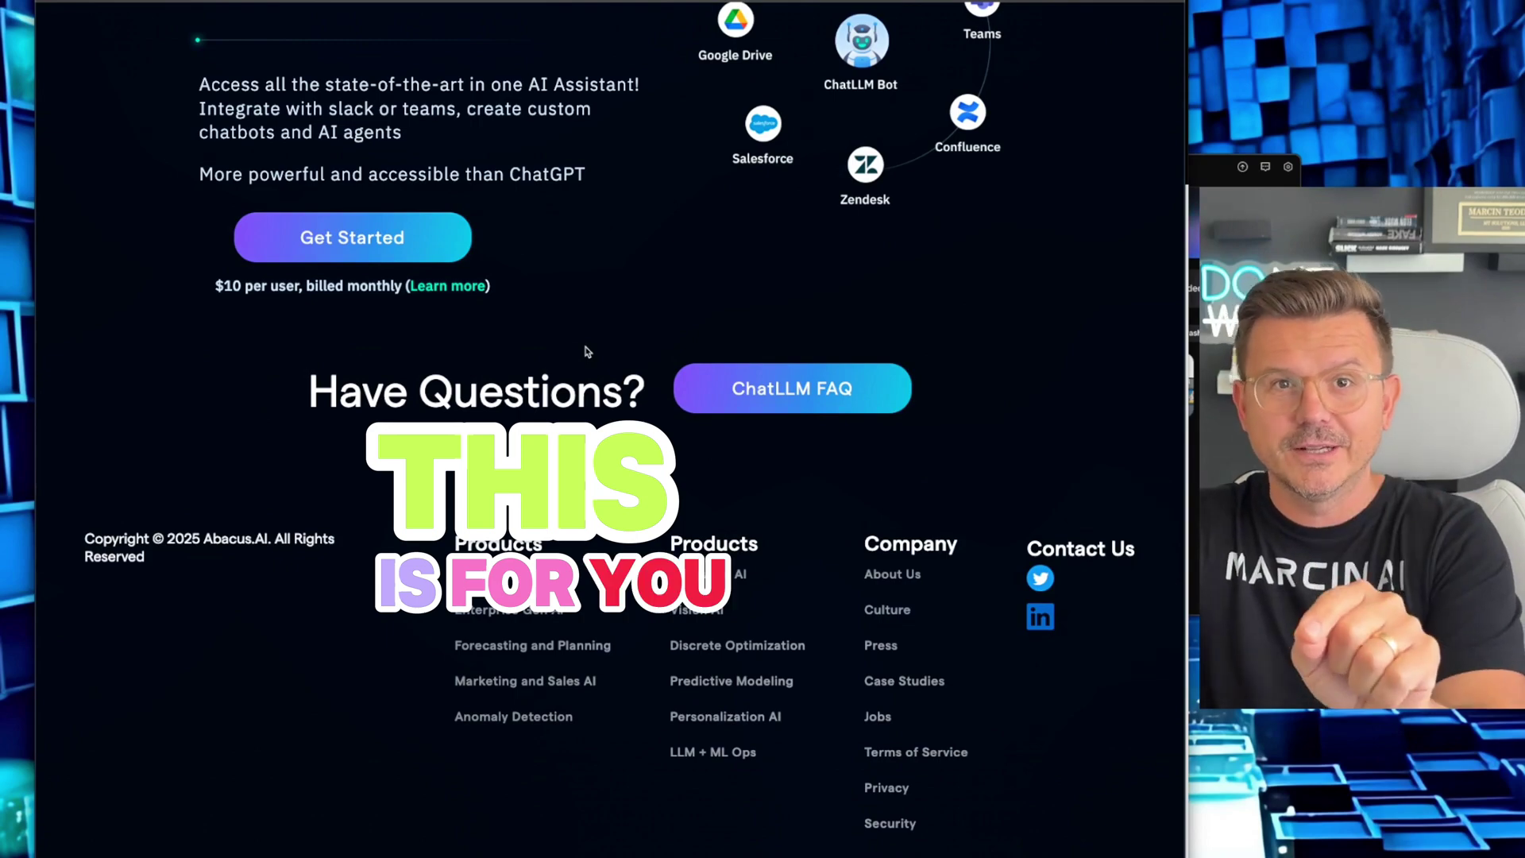
pyautogui.scroll(20, 548, 322)
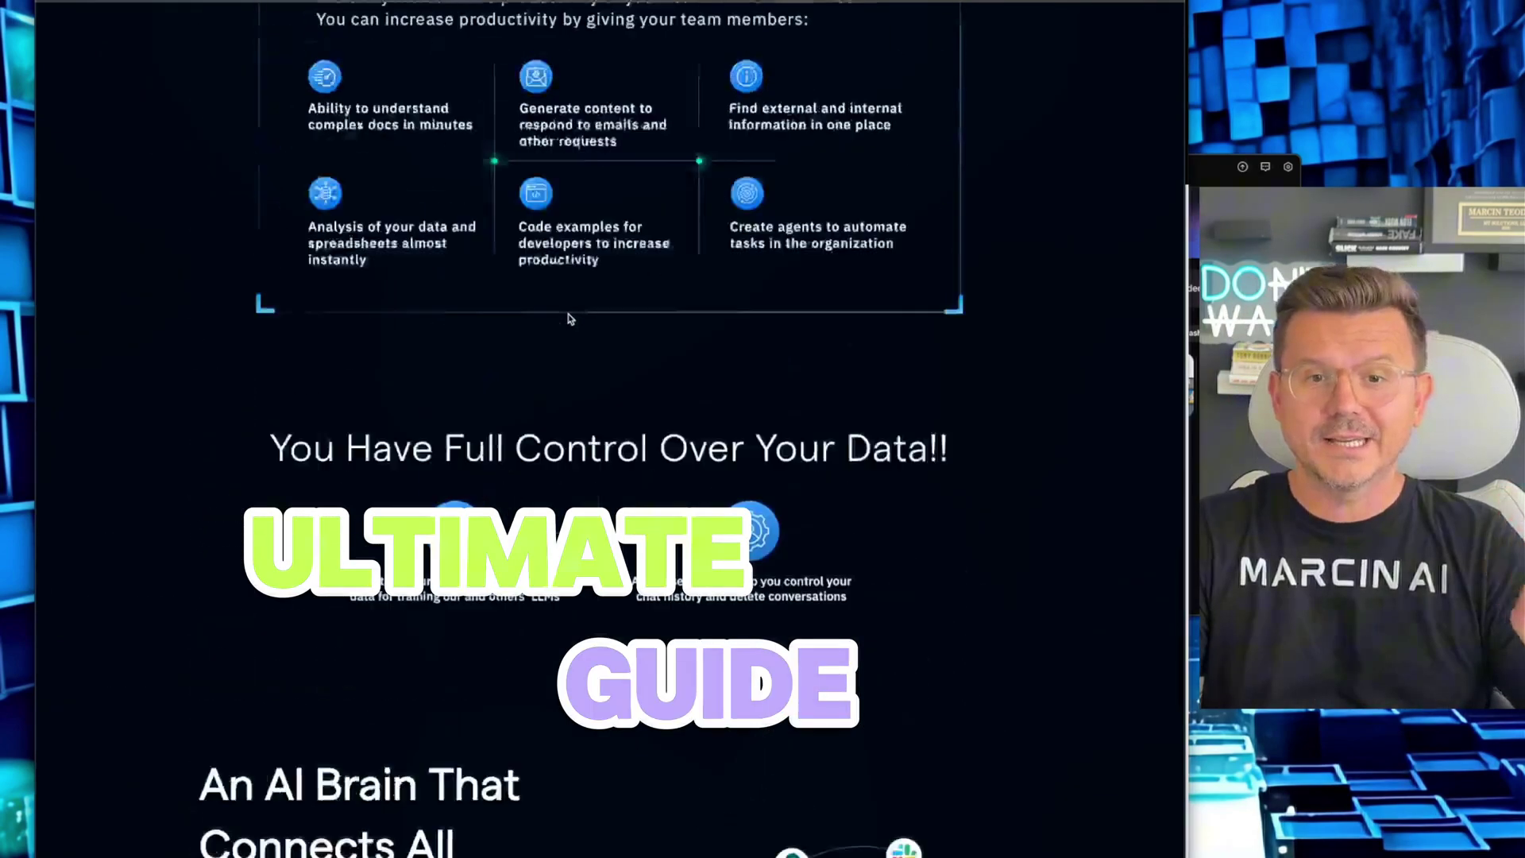
pyautogui.scroll(2, 565, 324)
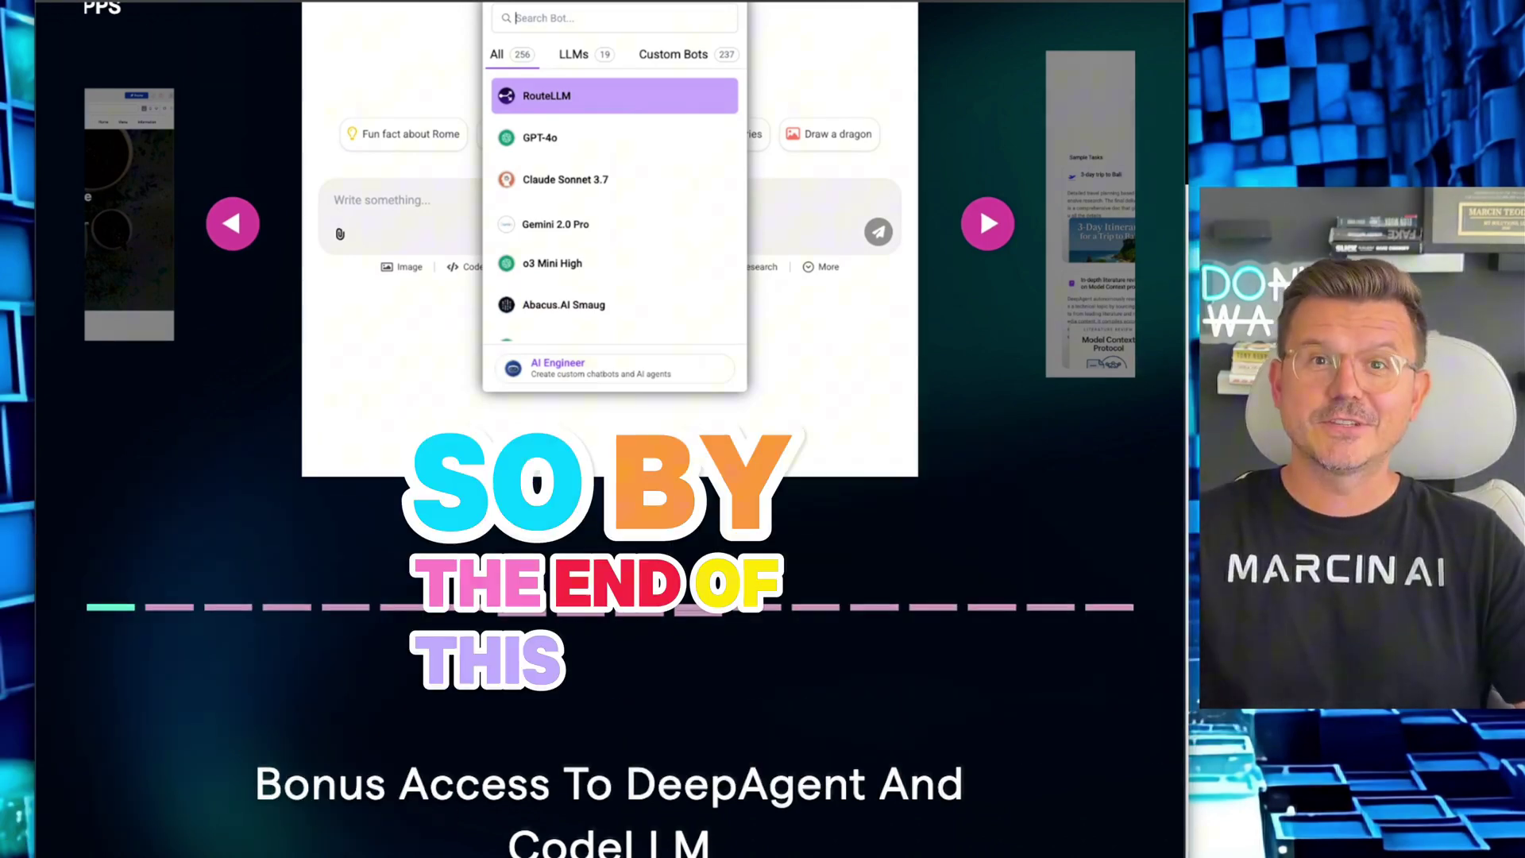
pyautogui.scroll(7, 792, 425)
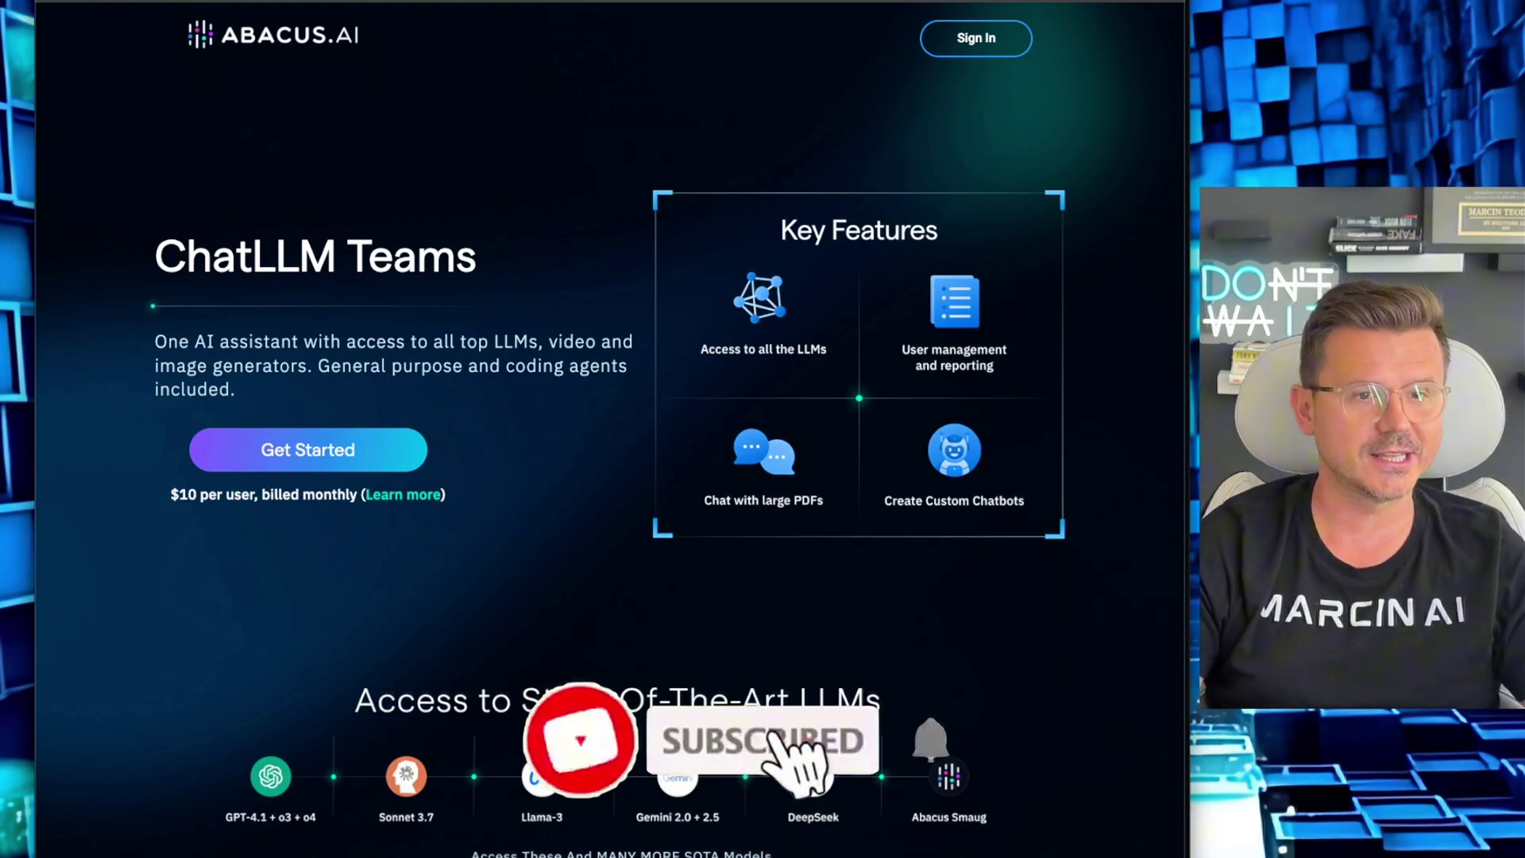
pyautogui.scroll(-10, 664, 359)
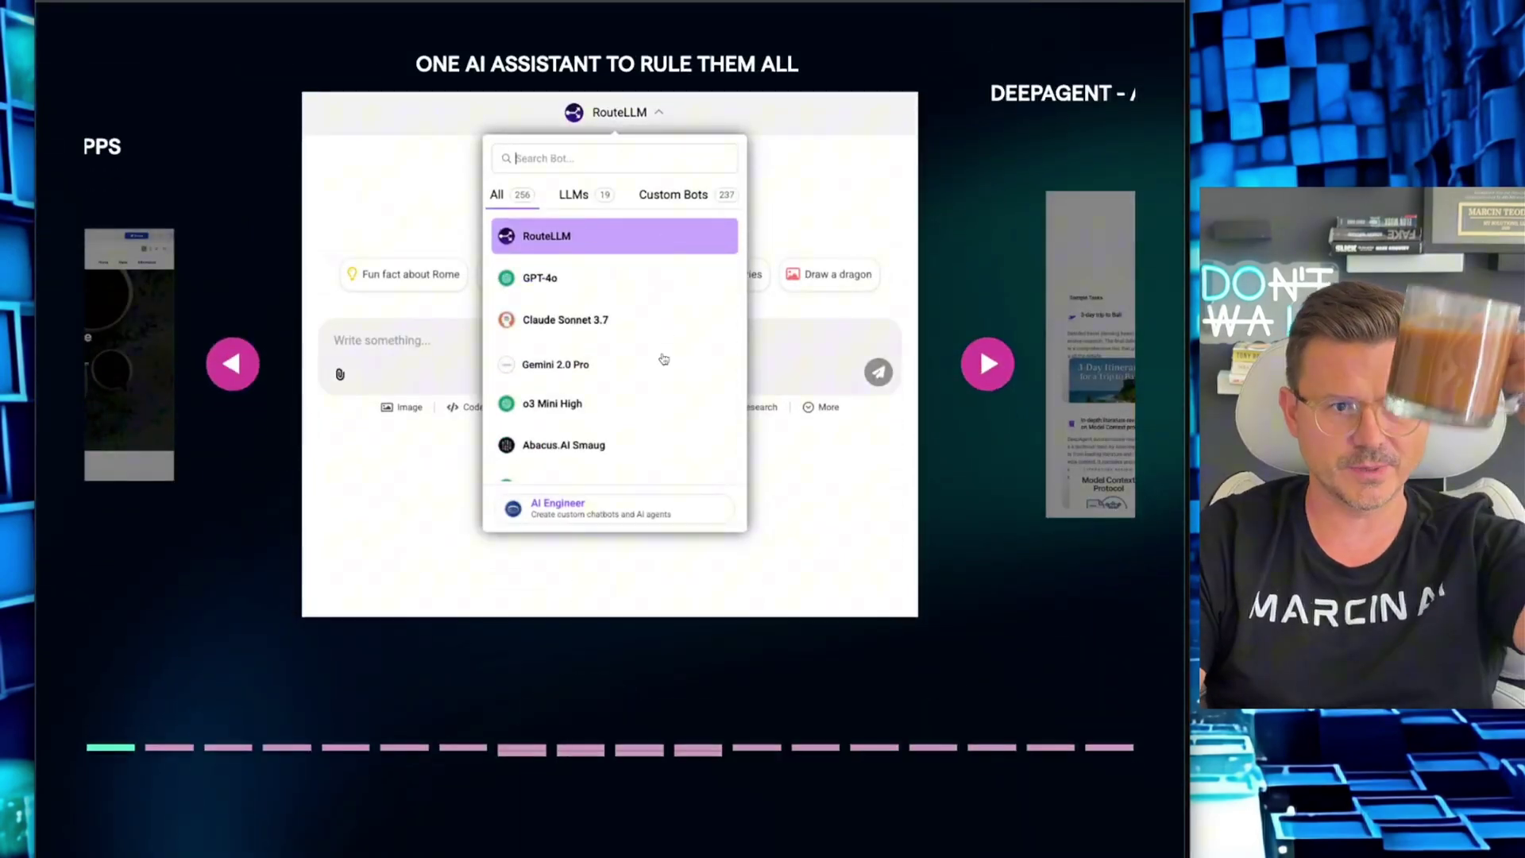
pyautogui.scroll(-15, 664, 359)
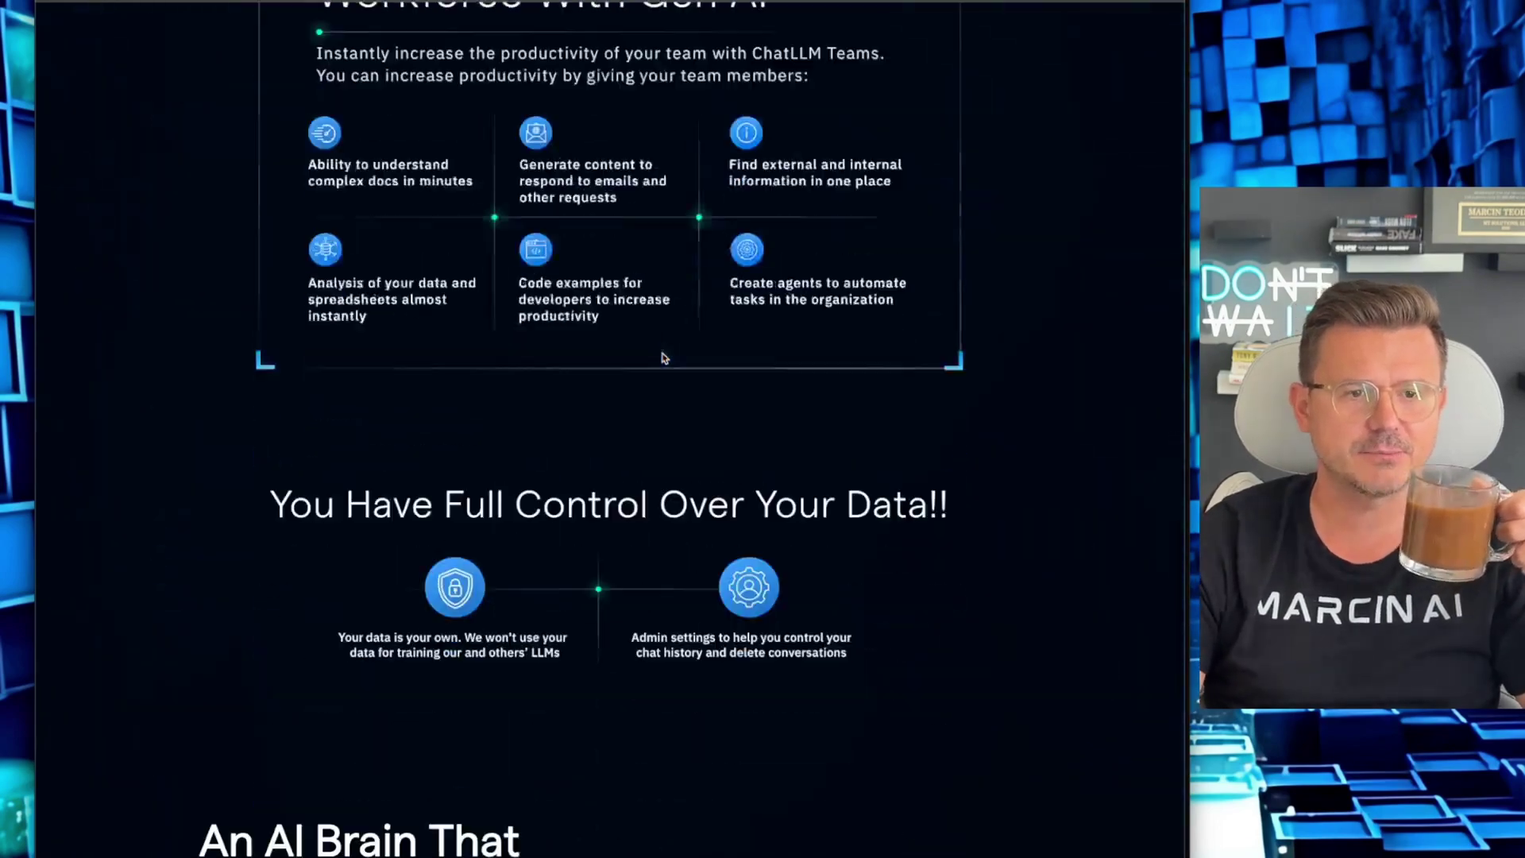
pyautogui.scroll(-5, 664, 359)
pyautogui.scroll(20, 665, 359)
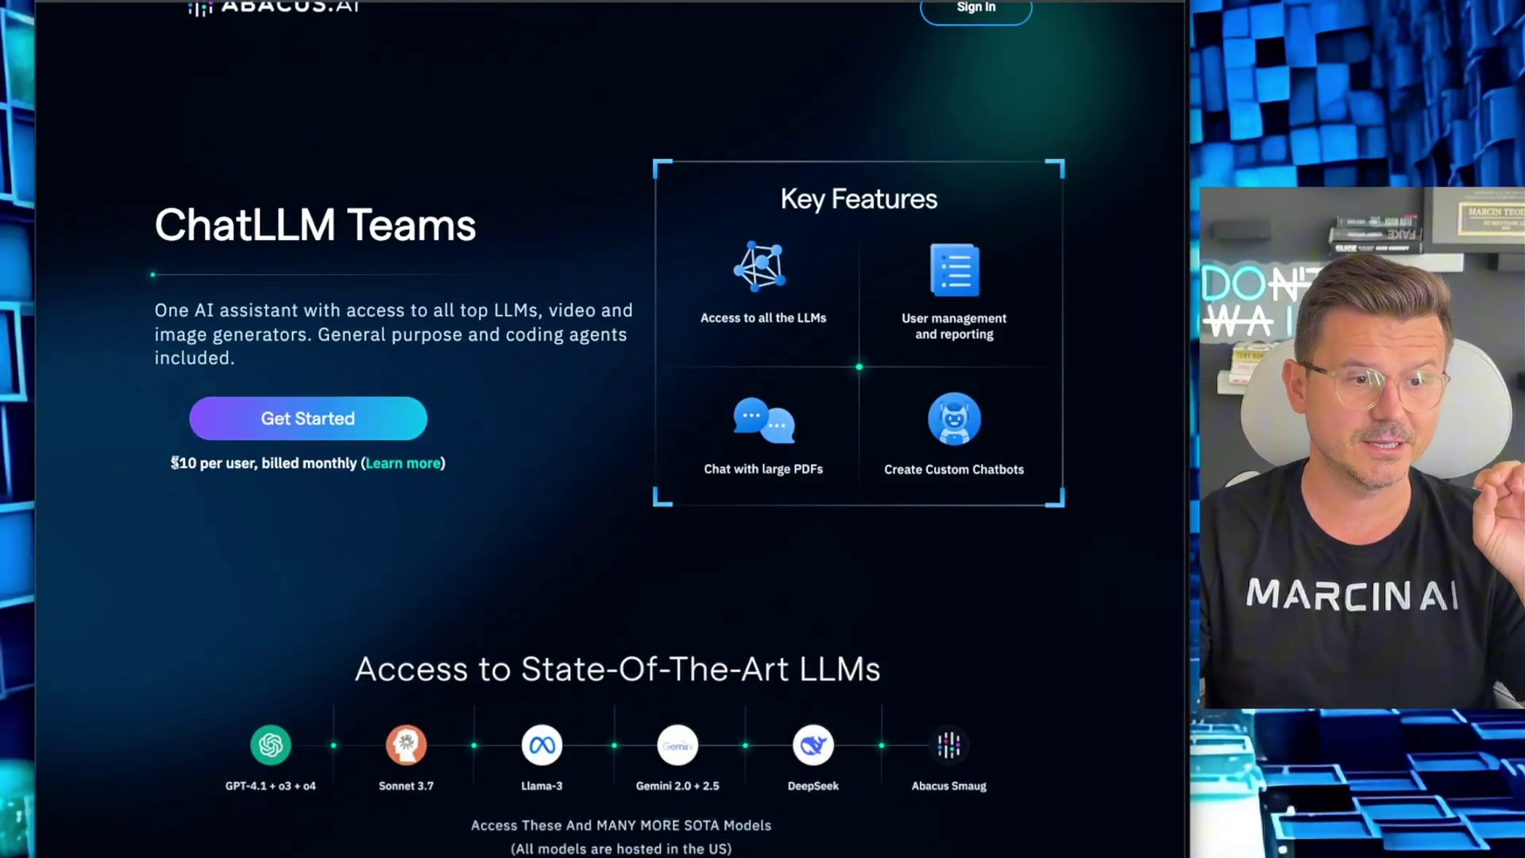
# Step: Highlight the $10 per user pricing line, deselect it, and scroll further down the page
pyautogui.moveTo(180, 467); pyautogui.dragTo(452, 473)
pyautogui.click(91, 474)
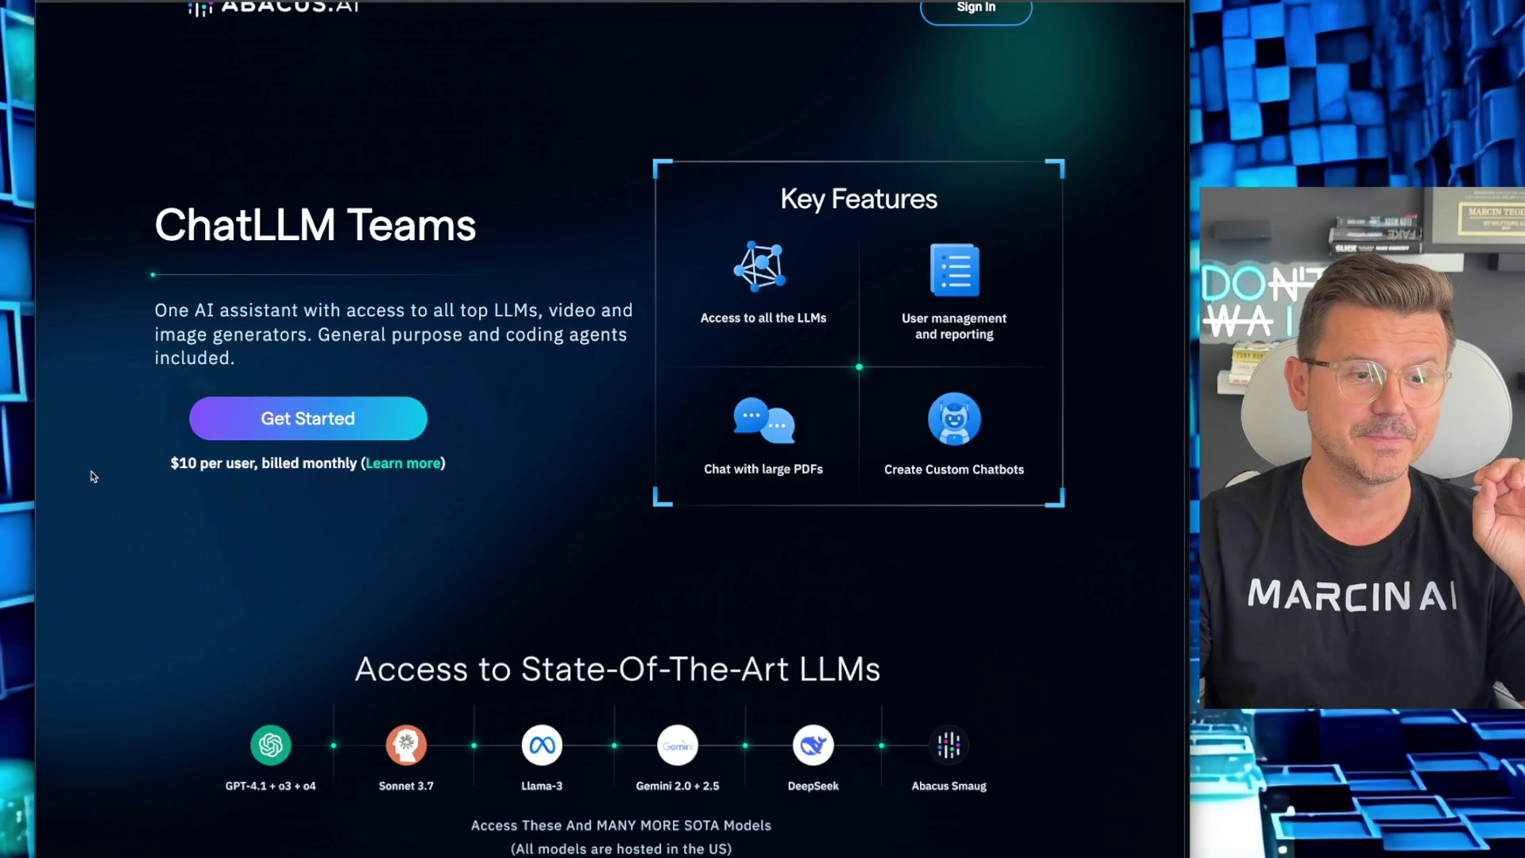
pyautogui.scroll(-5, 112, 469)
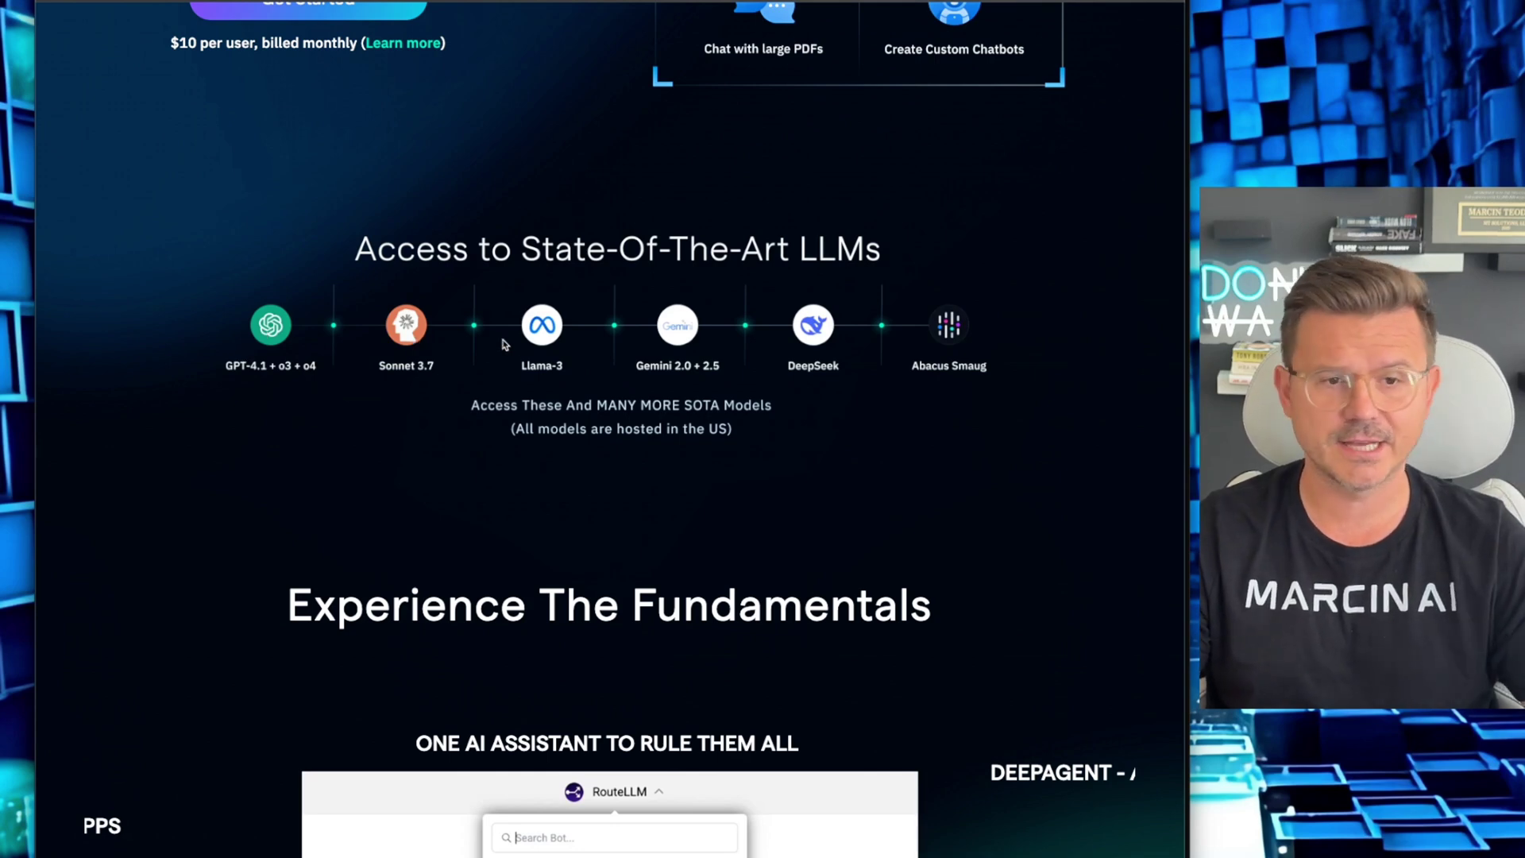
pyautogui.scroll(-1, 512, 347)
pyautogui.scroll(-9, 775, 302)
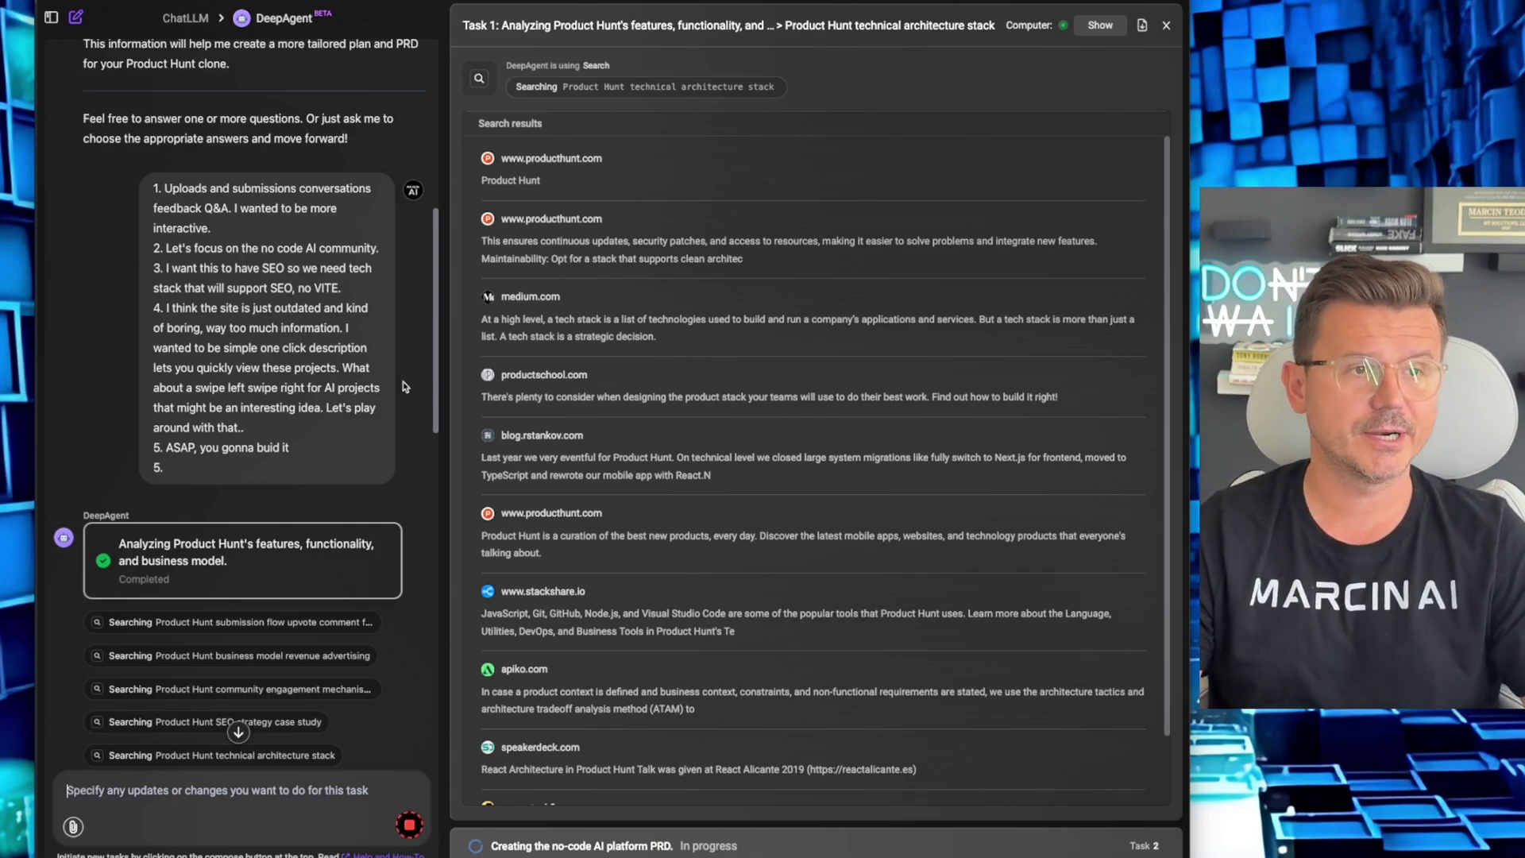
# Step: Open a new tab and go to the ChatLLM home page from the 'chat' address suggestion
pyautogui.hotkey('ctrl', 't')
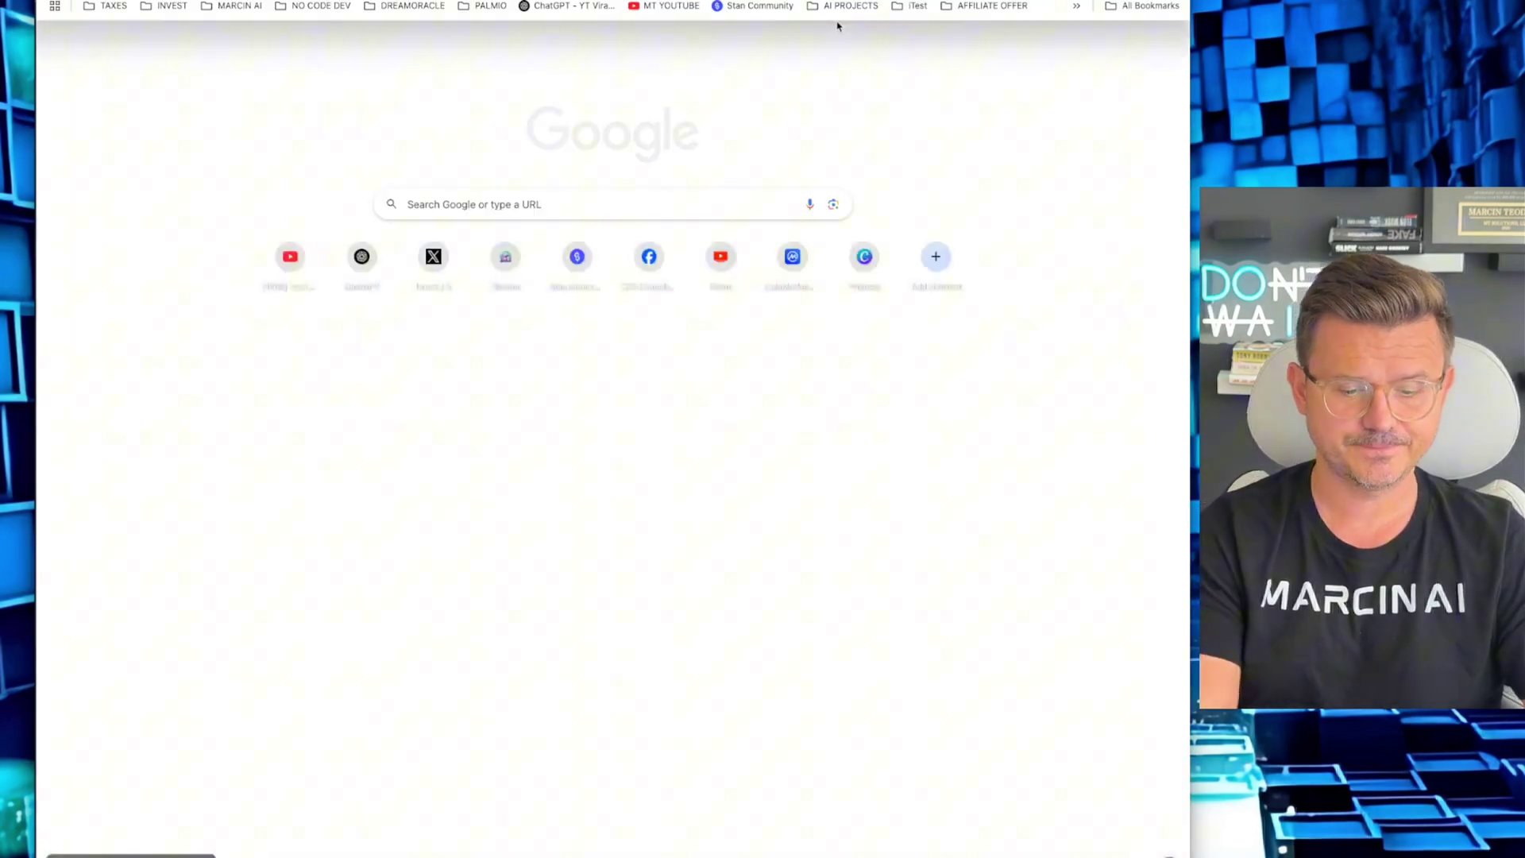
pyautogui.write('chat')
pyautogui.press('Down')
pyautogui.press('Down')
pyautogui.press('Down')
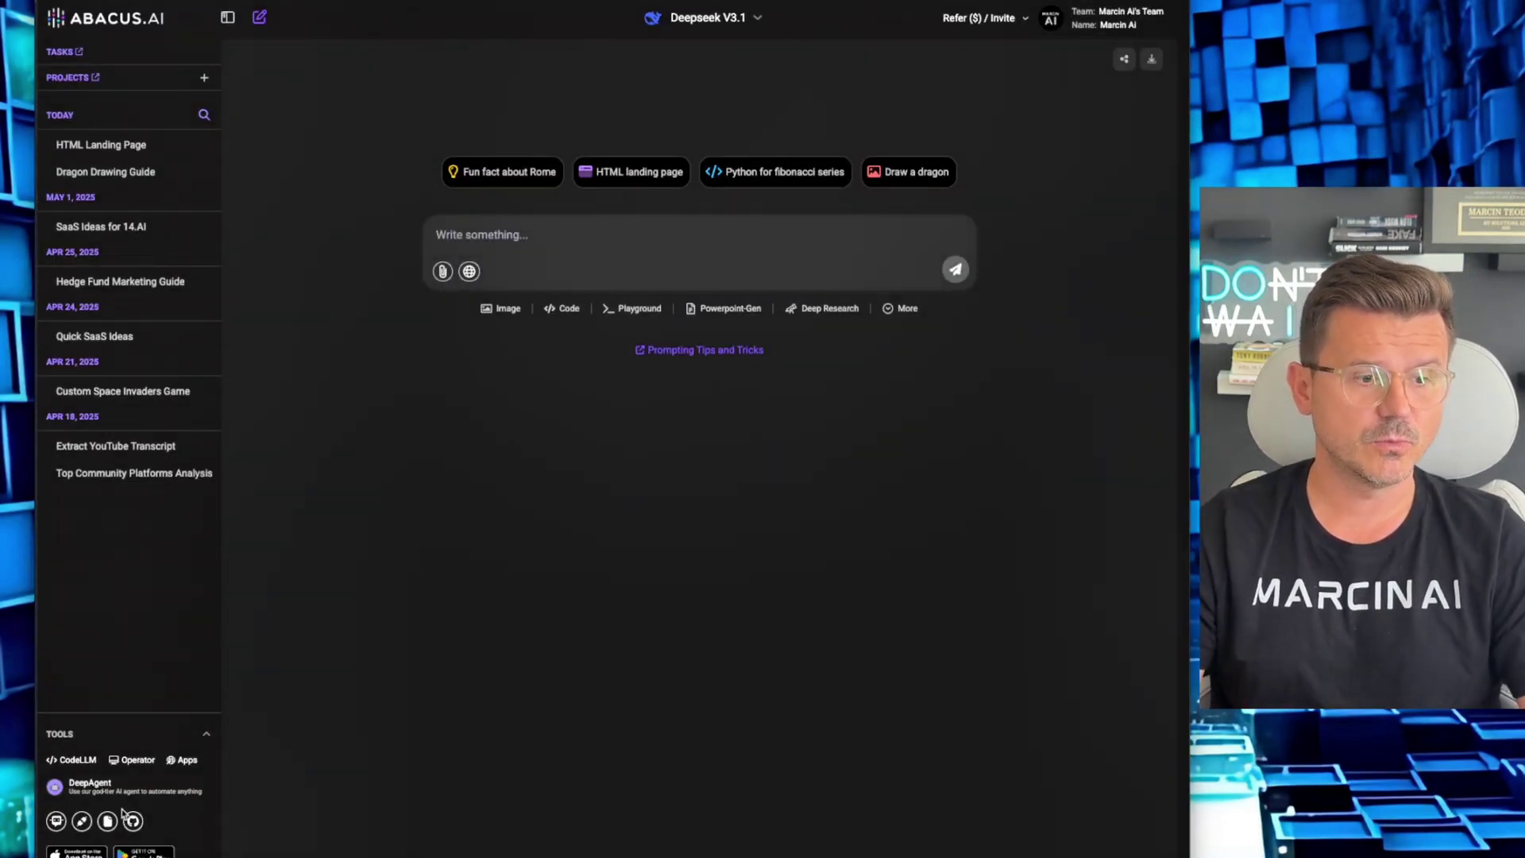
pyautogui.click(74, 761)
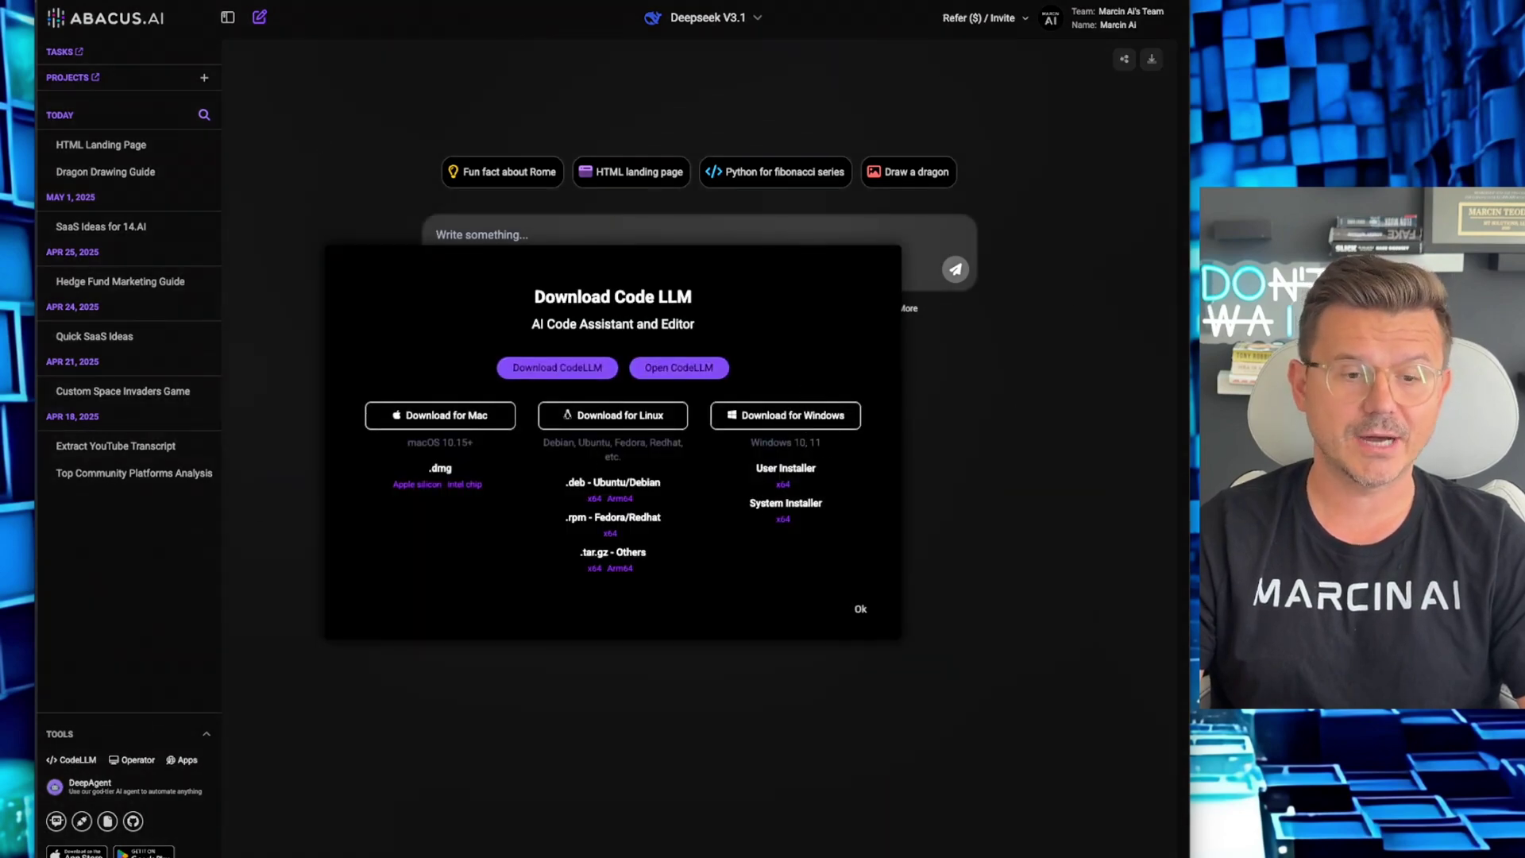
pyautogui.moveTo(699, 834)
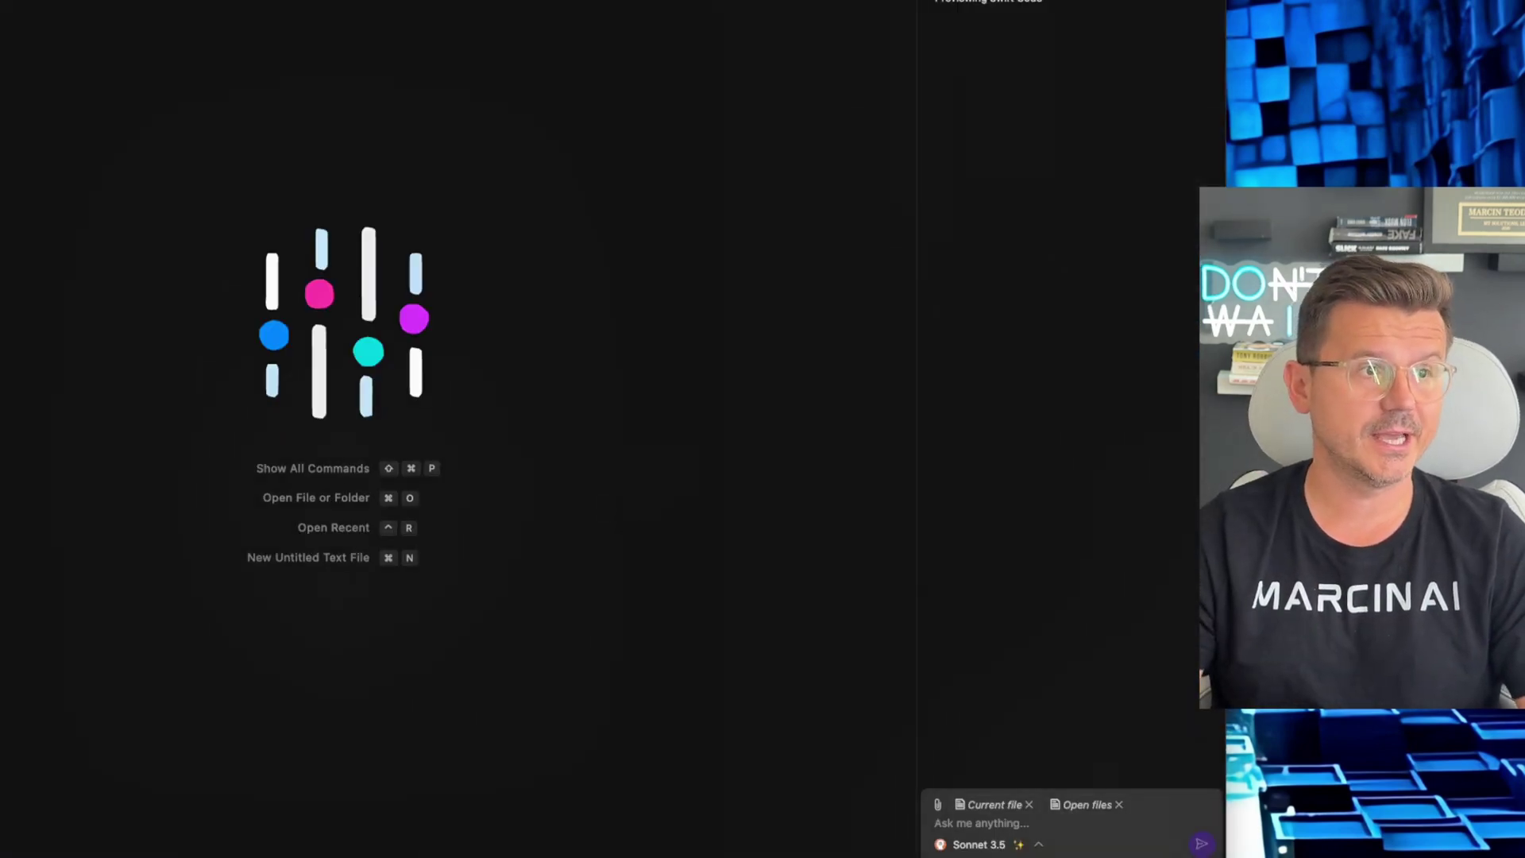
pyautogui.press('ctrl+super+f')
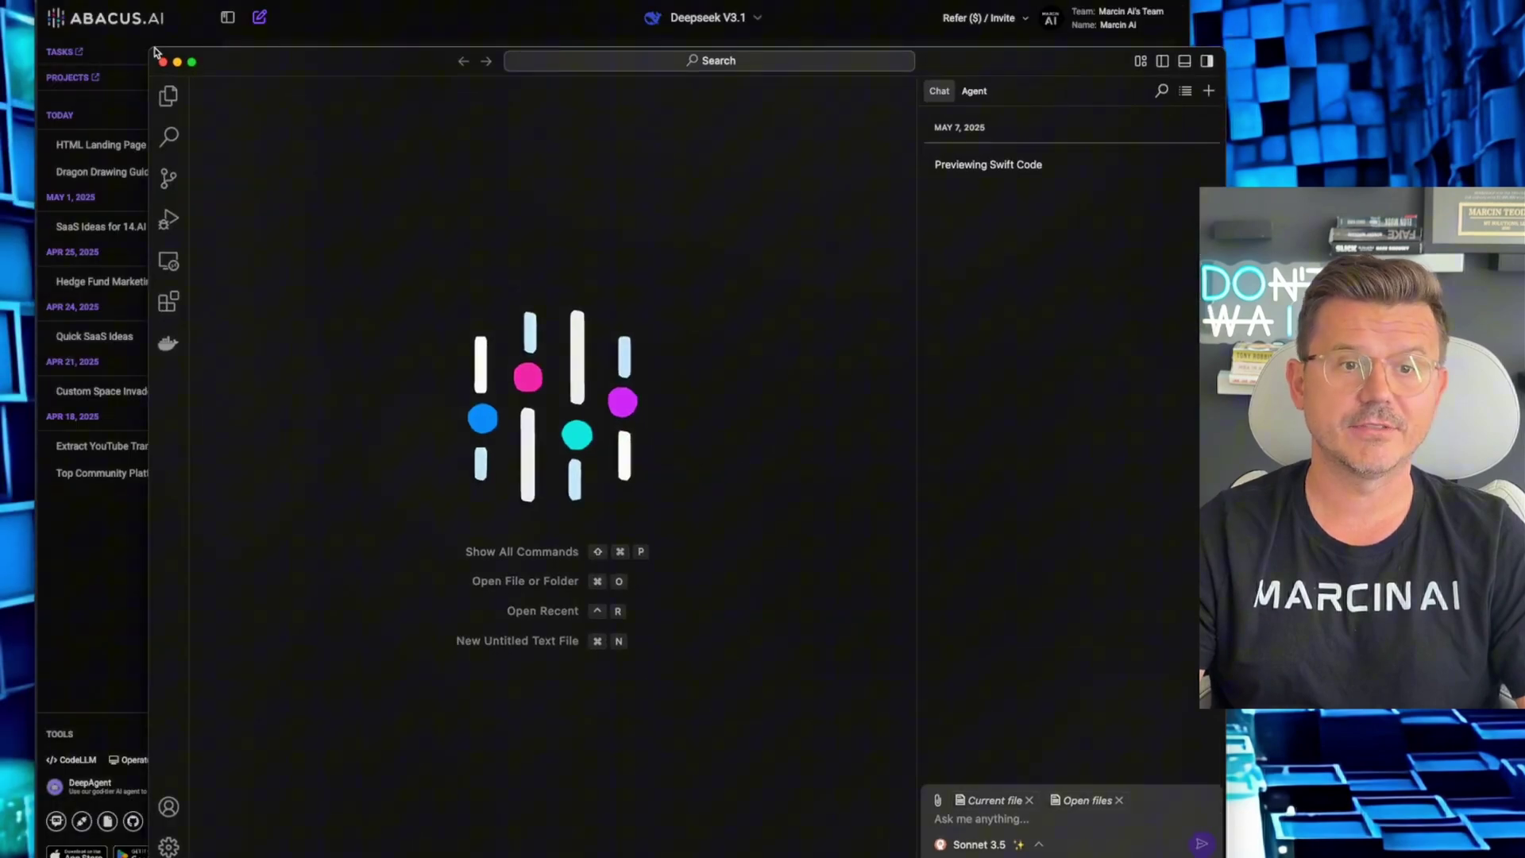
pyautogui.click(1025, 847)
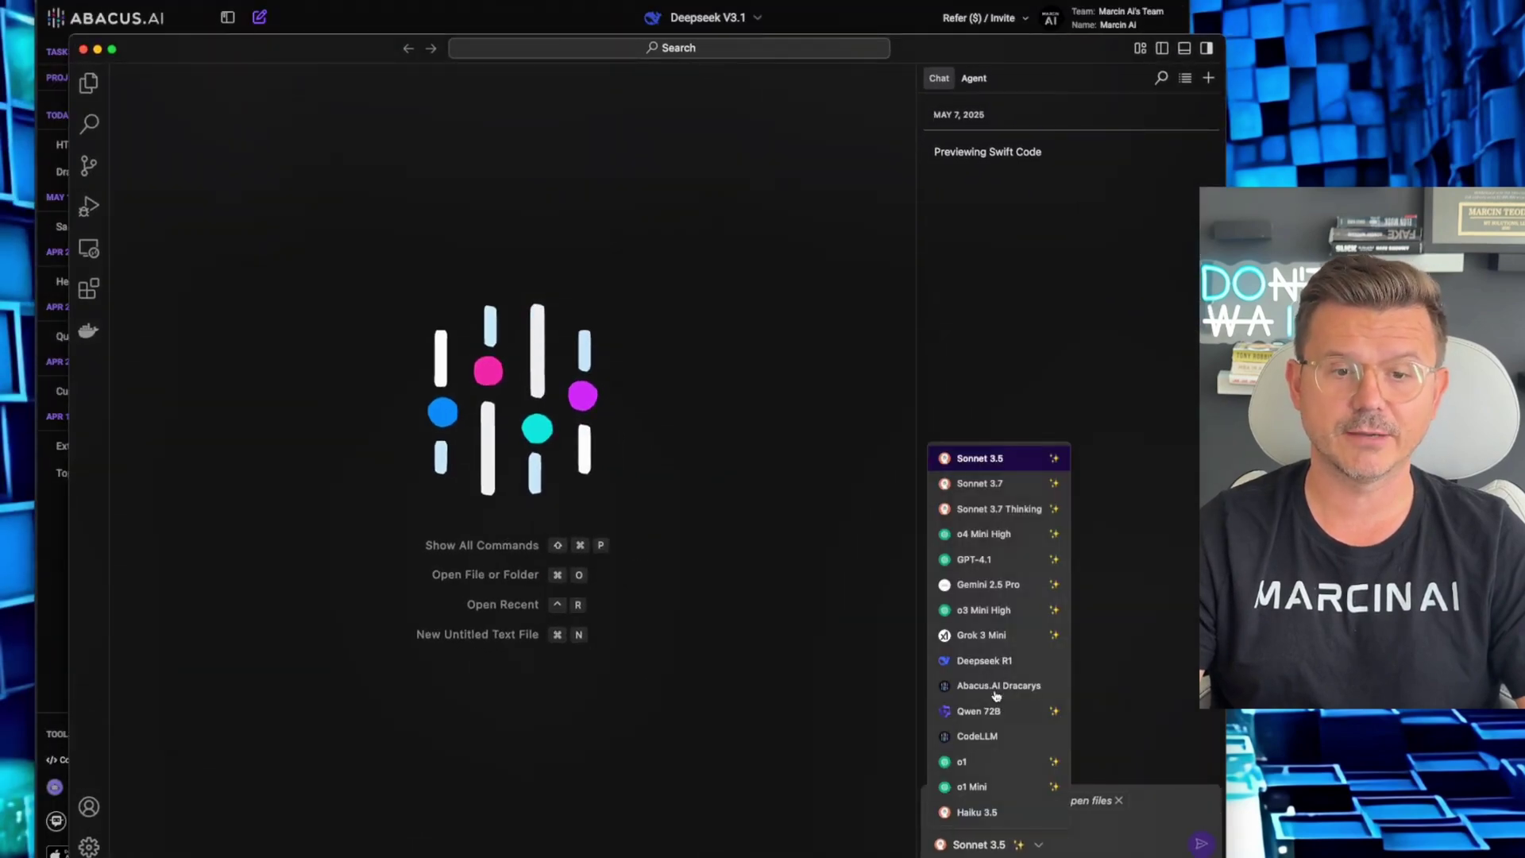
pyautogui.click(787, 260)
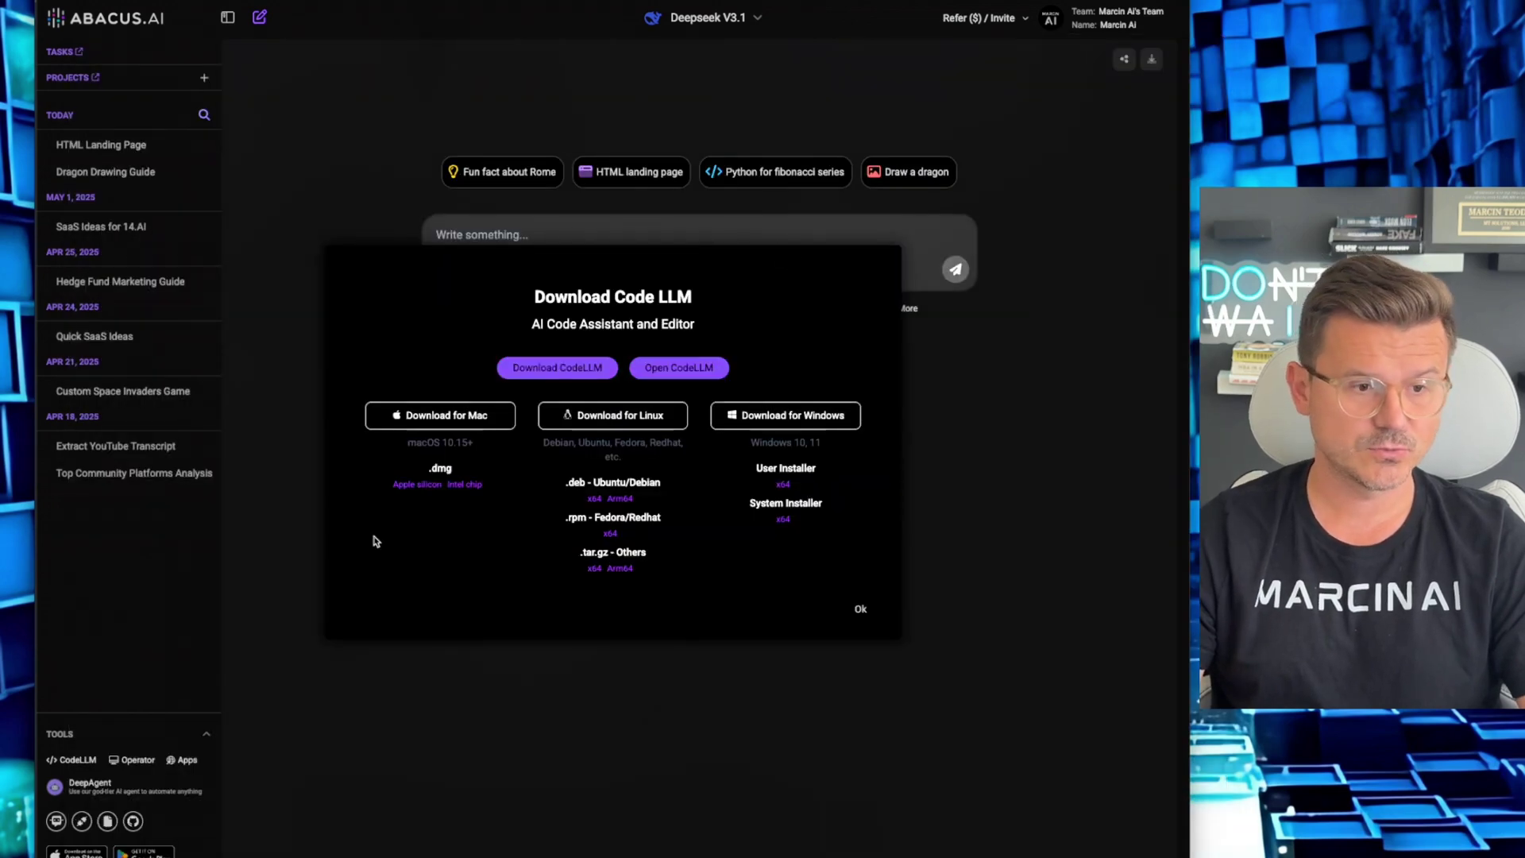
# Step: Dismiss the CodeLLM download dialog, then launch Operator and open the Apps page
pyautogui.click(279, 536)
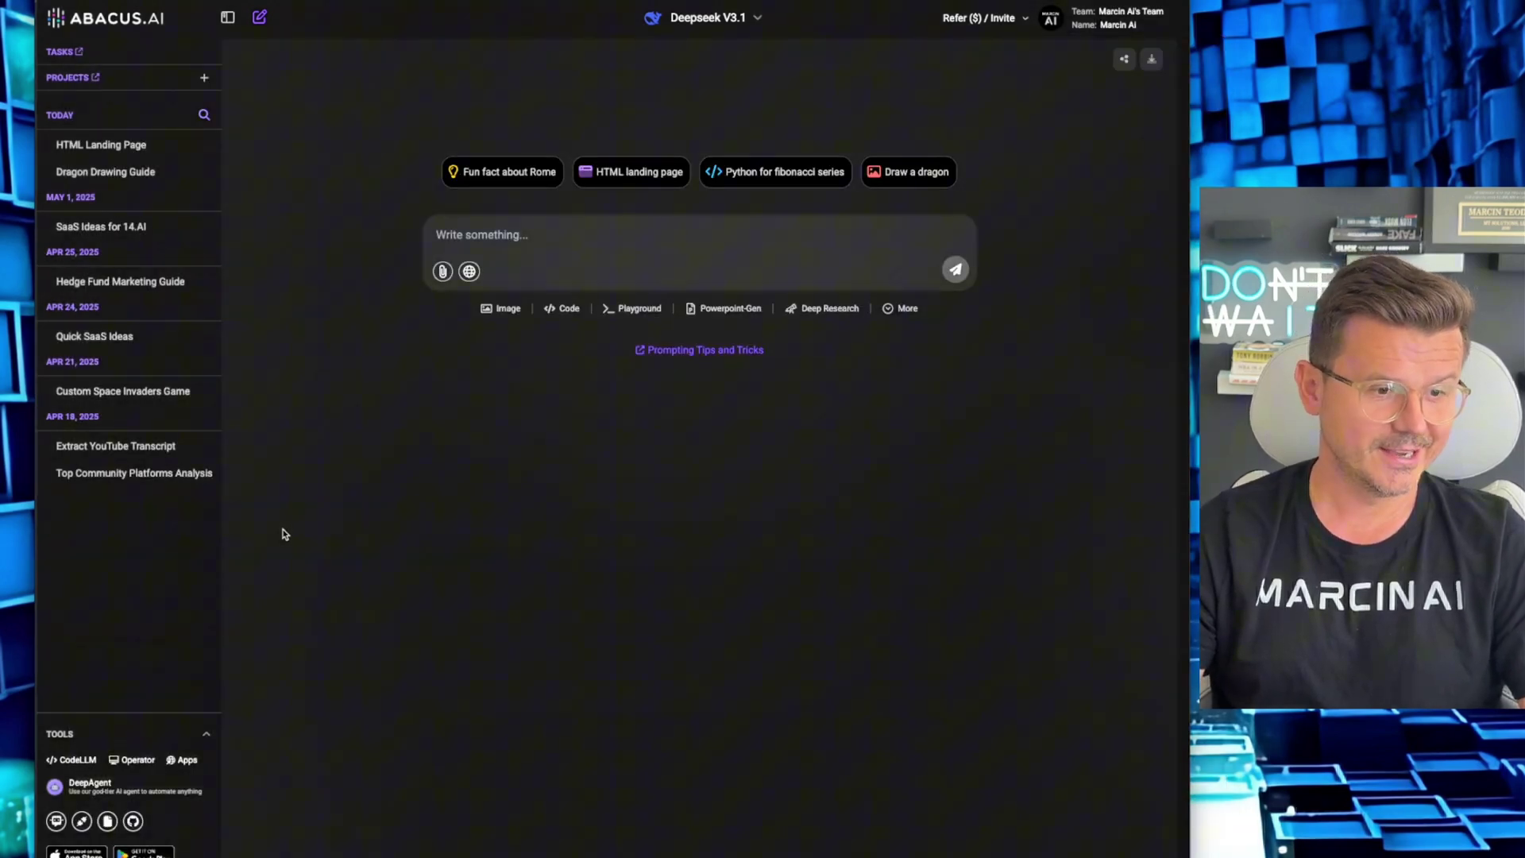
pyautogui.click(128, 767)
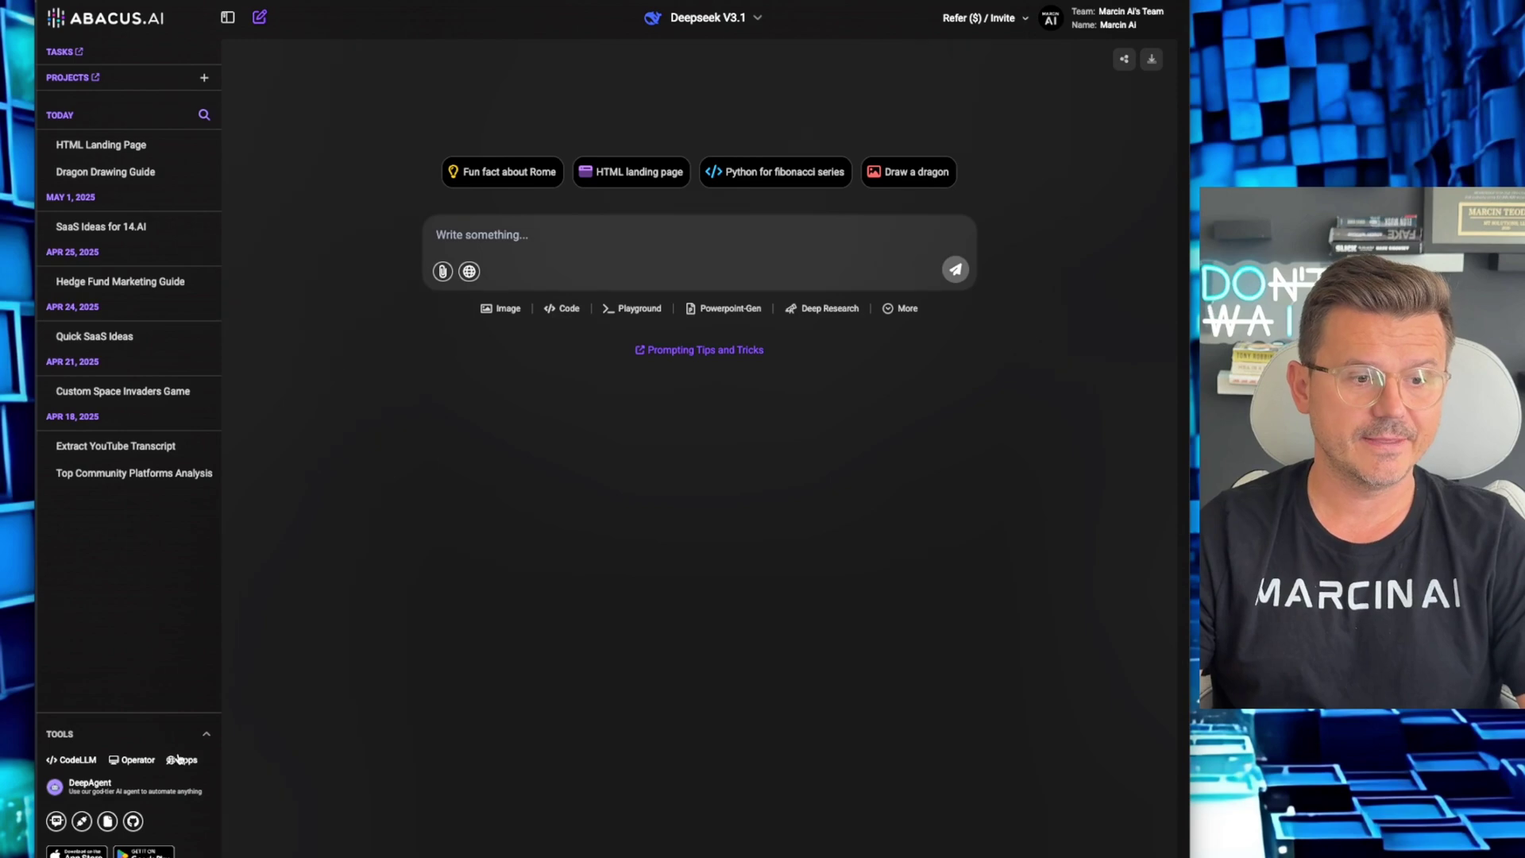
pyautogui.click(181, 759)
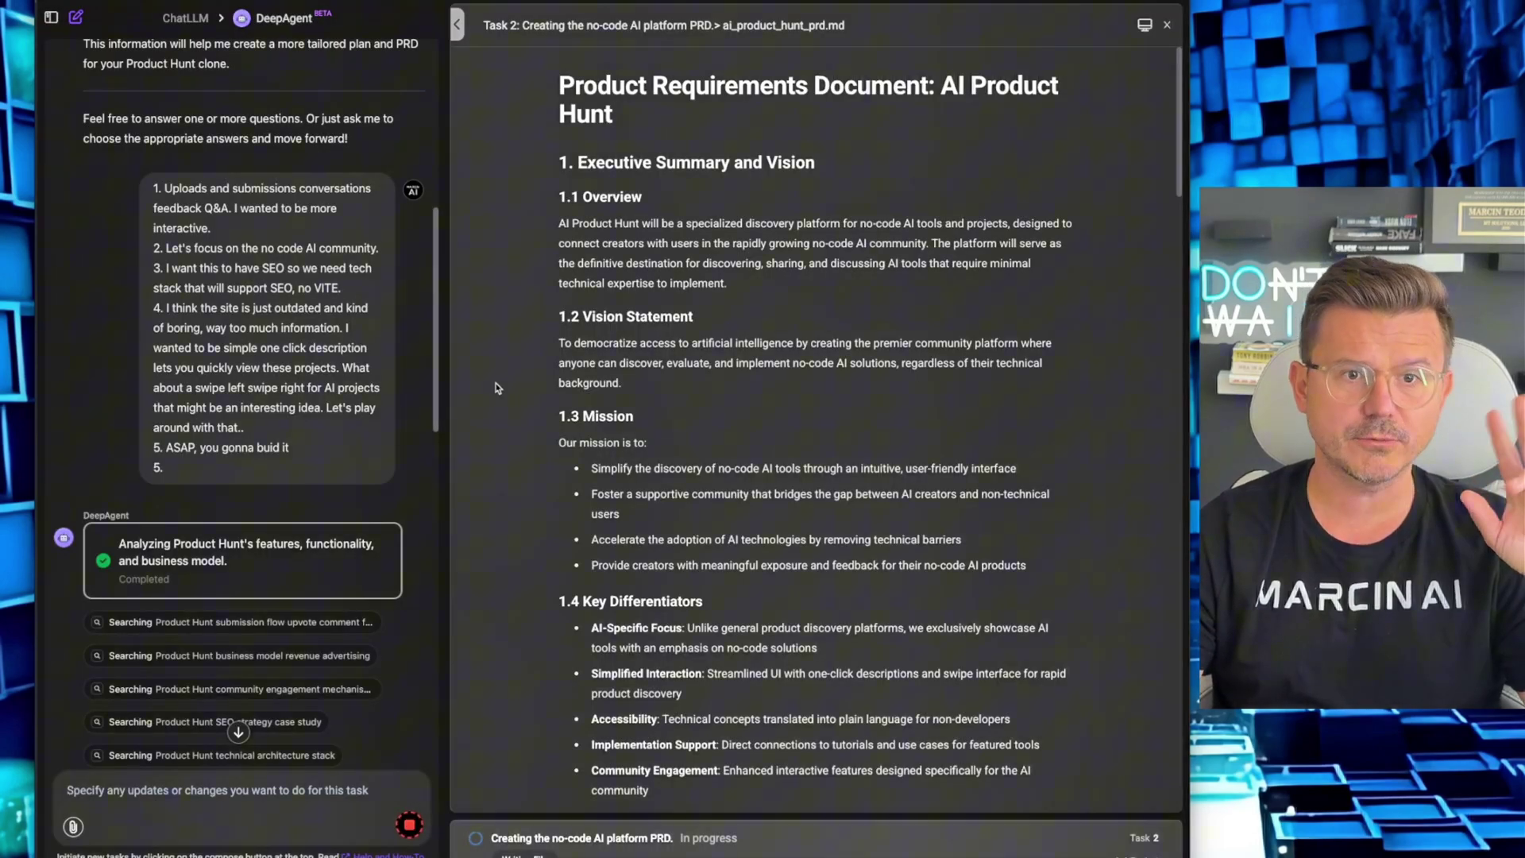
# Step: Highlight the AI-Specific Focus, Simplified Interaction and Accessibility differentiator bullets in the PRD
pyautogui.scroll(-2, 508, 334)
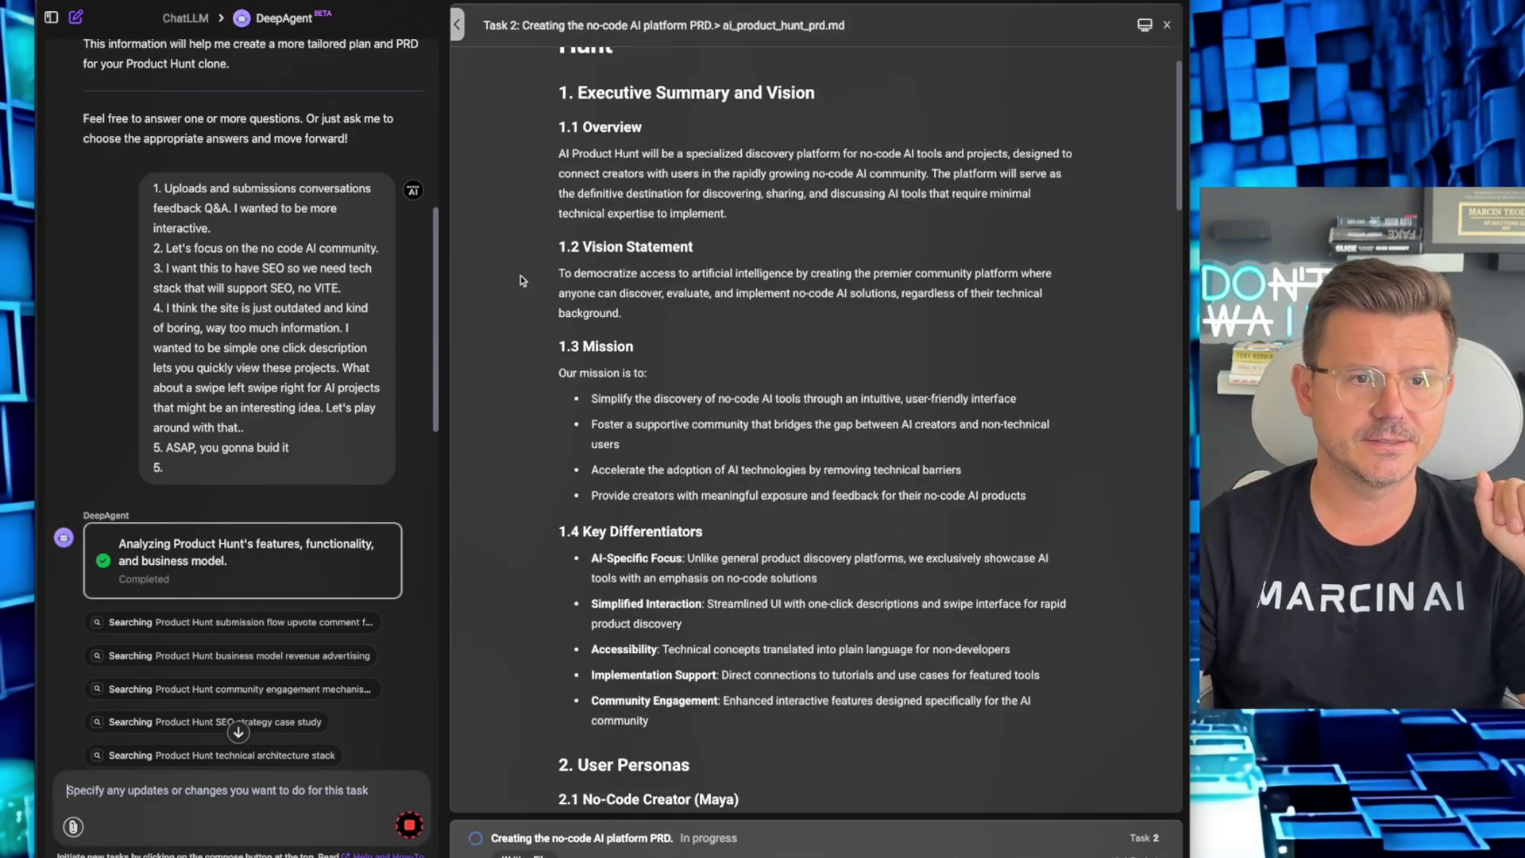
pyautogui.scroll(-10, 609, 237)
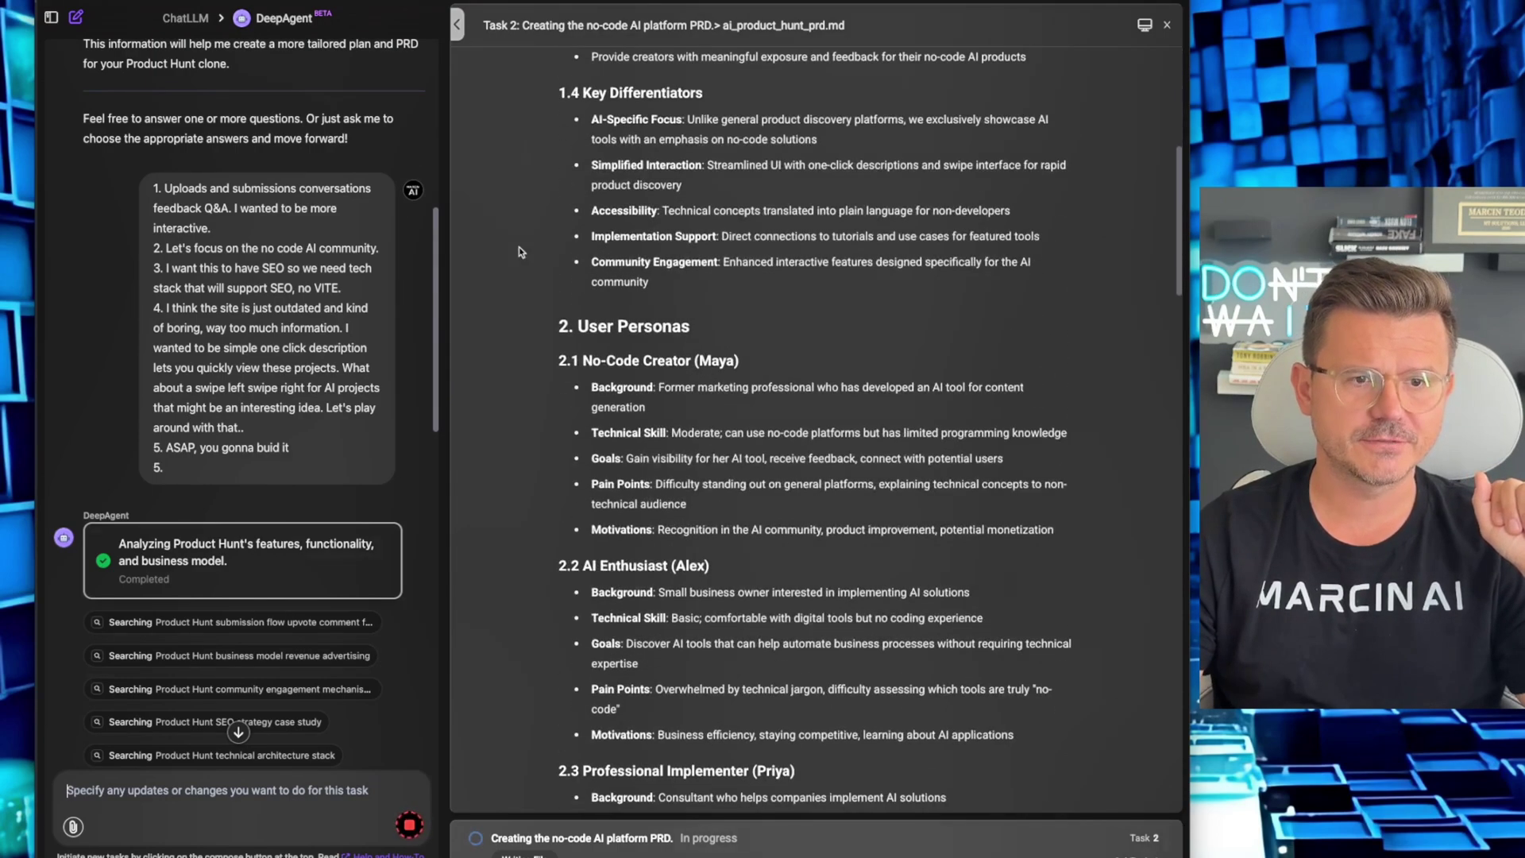
pyautogui.scroll(1, 520, 251)
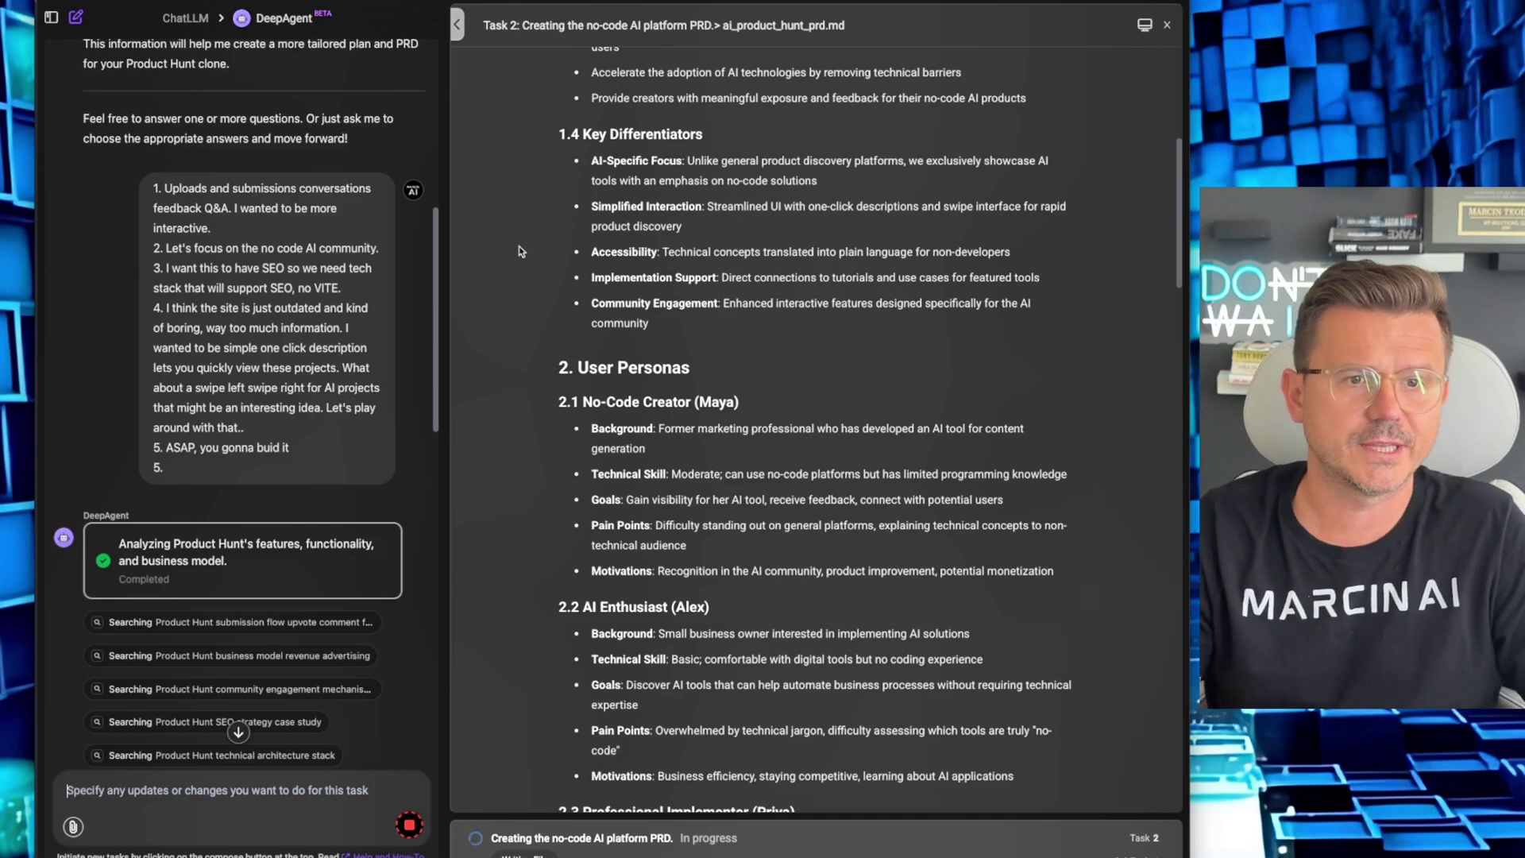
pyautogui.moveTo(818, 181); pyautogui.dragTo(676, 161)
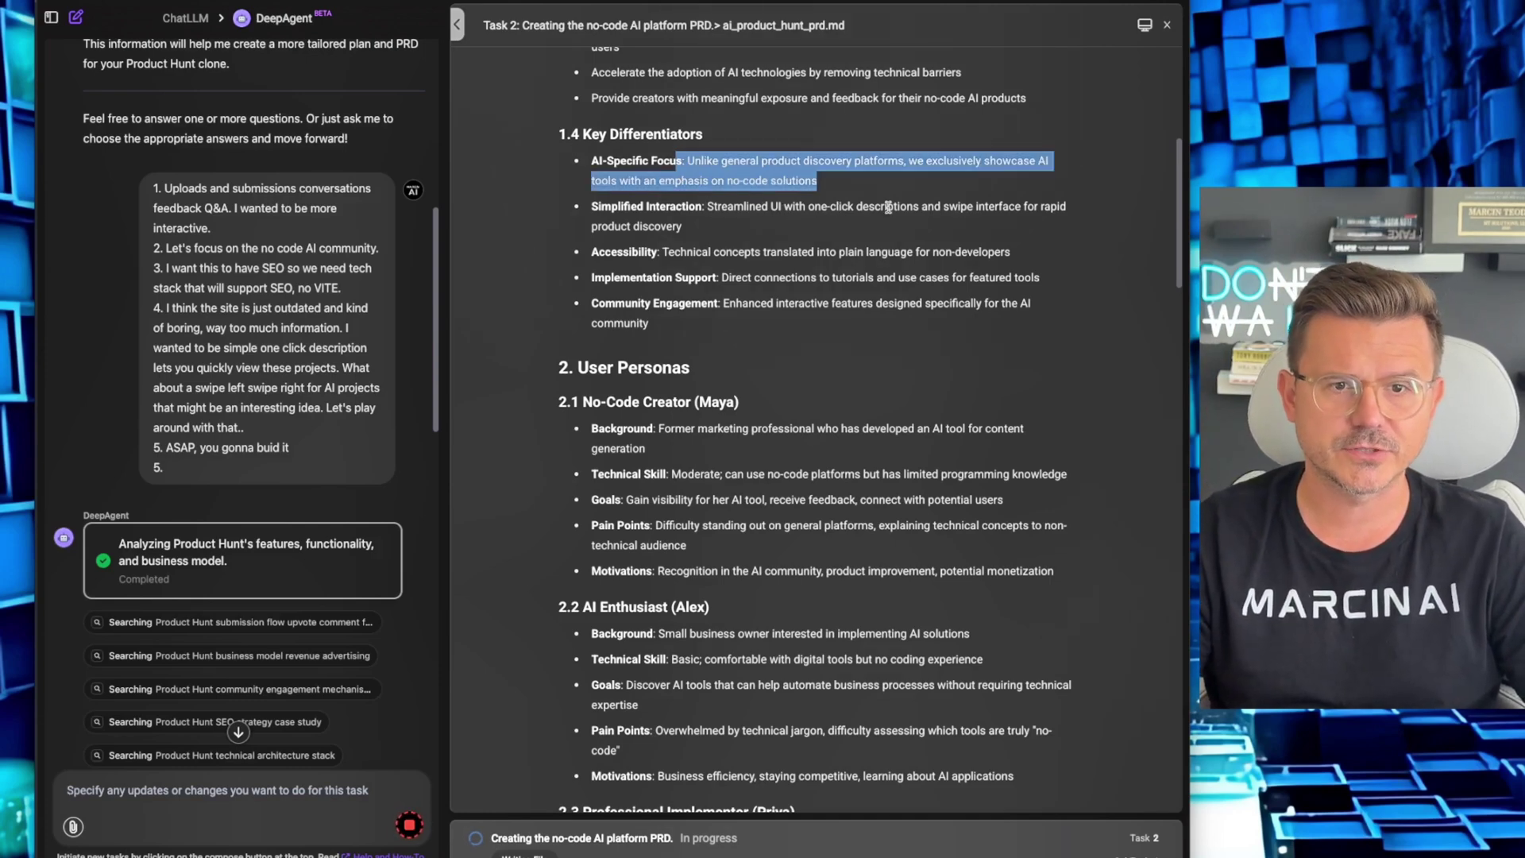
pyautogui.click(732, 219)
pyautogui.moveTo(694, 228); pyautogui.dragTo(572, 211)
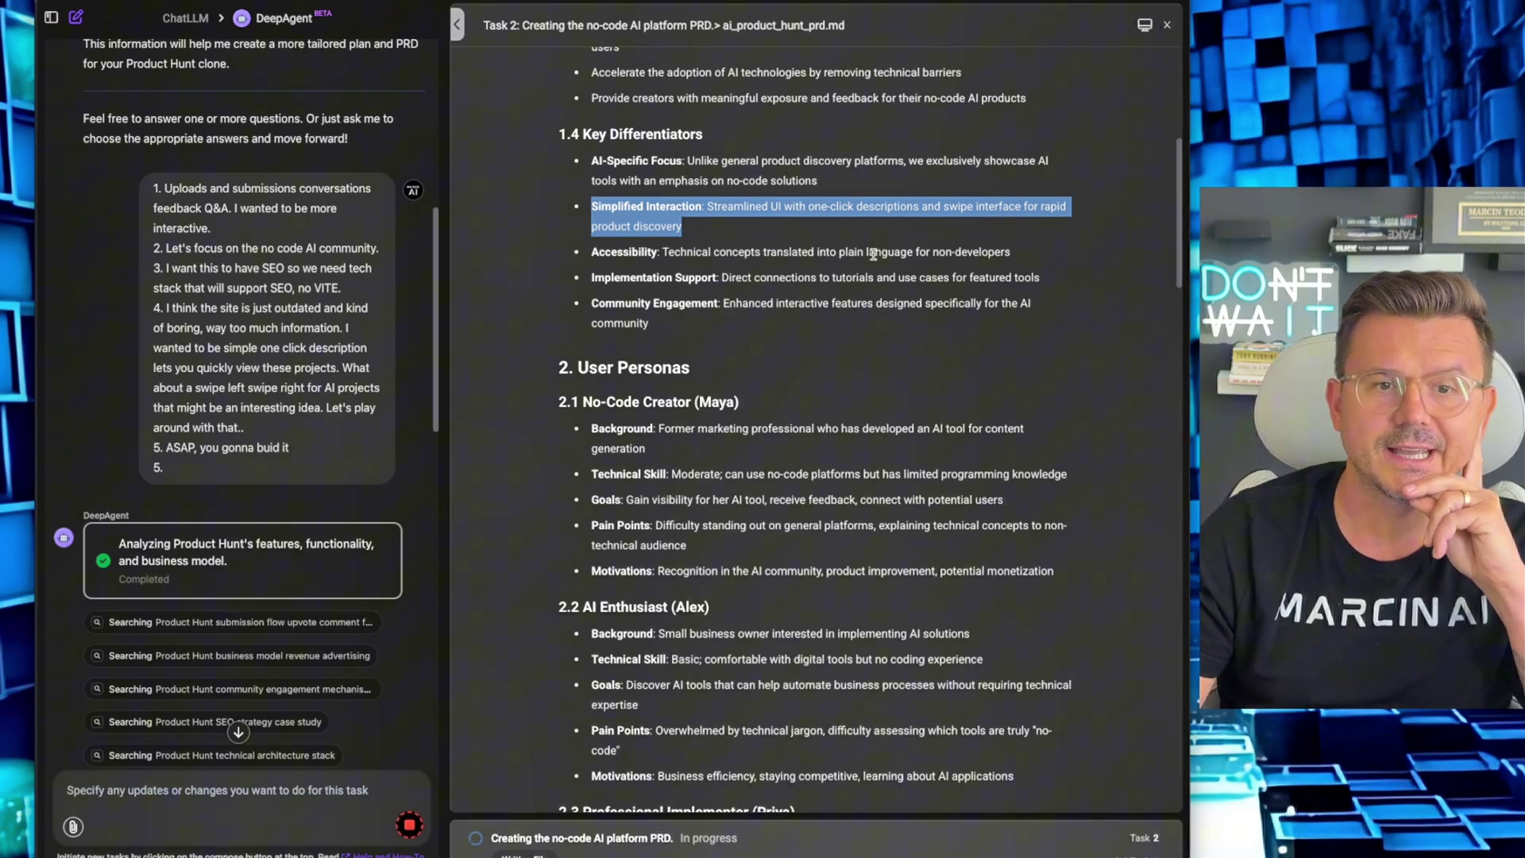
pyautogui.moveTo(1029, 255); pyautogui.dragTo(541, 261)
pyautogui.click(541, 256)
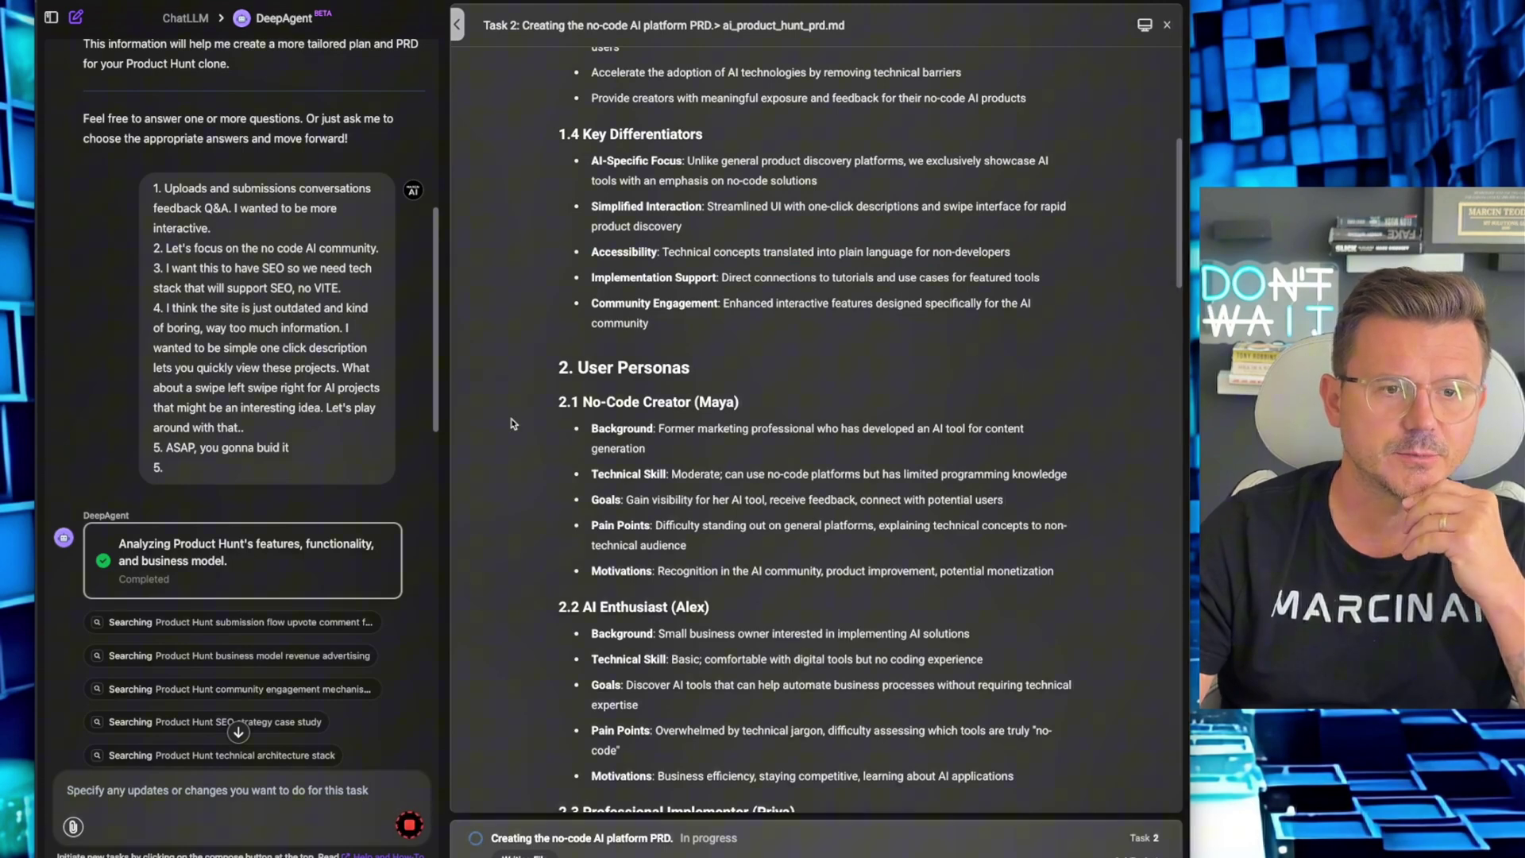
# Step: Scroll the PRD down to section 4, Feature Specifications
pyautogui.scroll(-3, 512, 423)
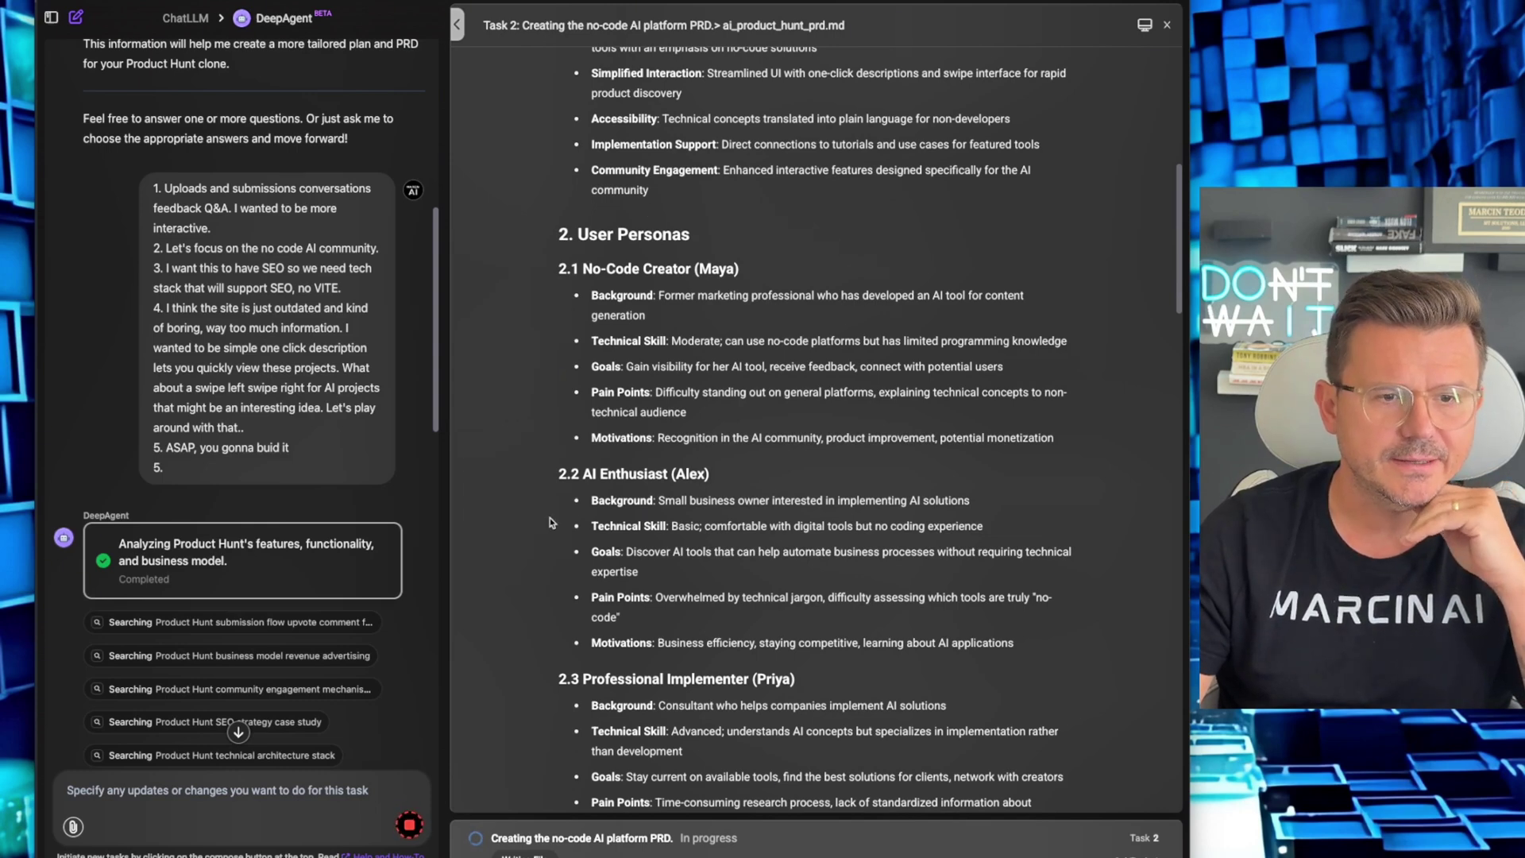
pyautogui.scroll(-3, 550, 522)
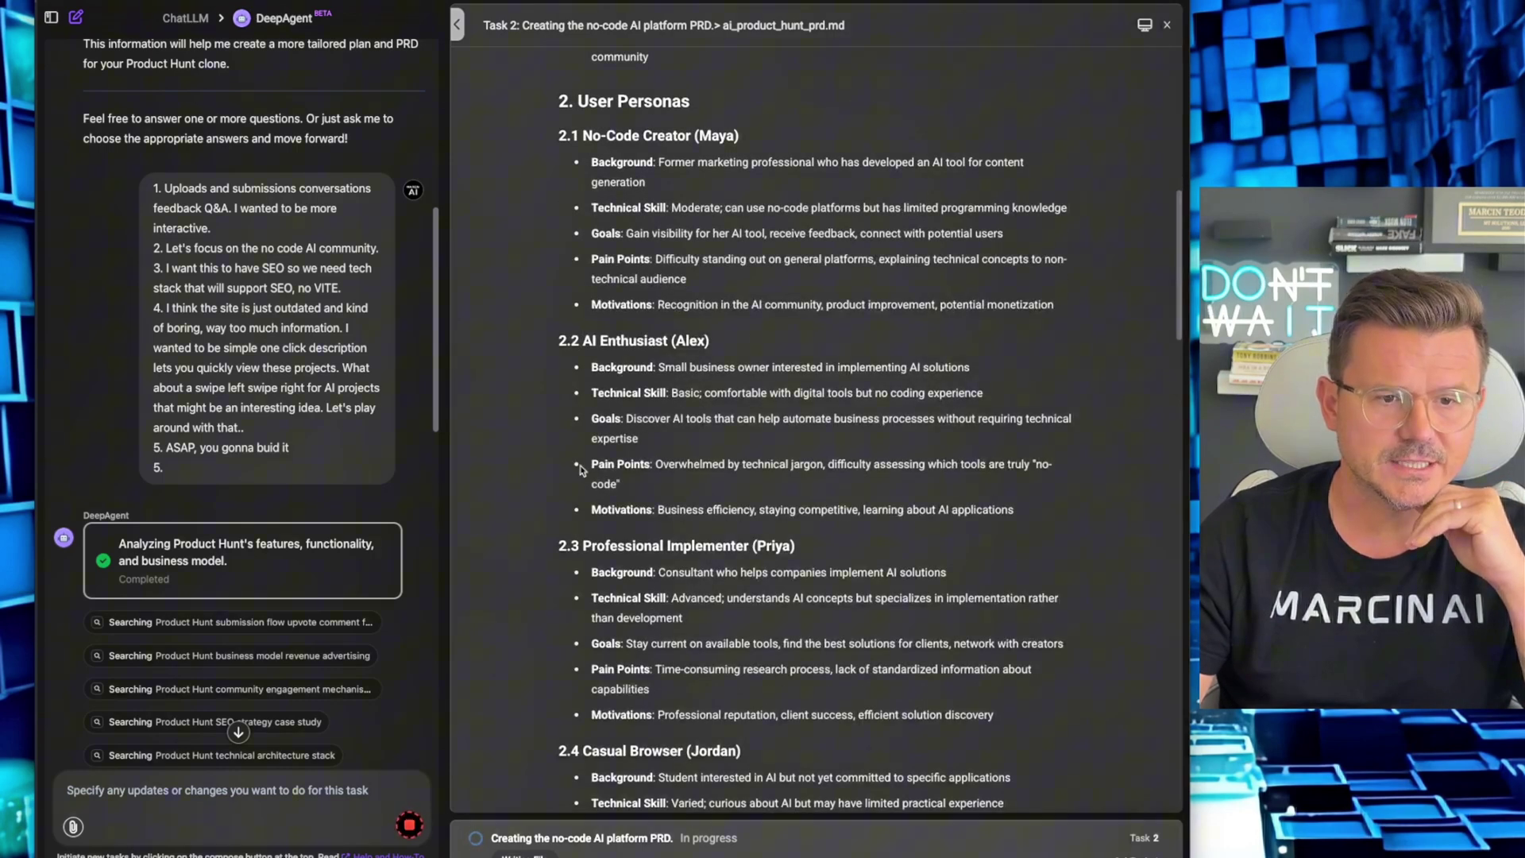
pyautogui.scroll(-3, 556, 456)
pyautogui.scroll(-4, 526, 425)
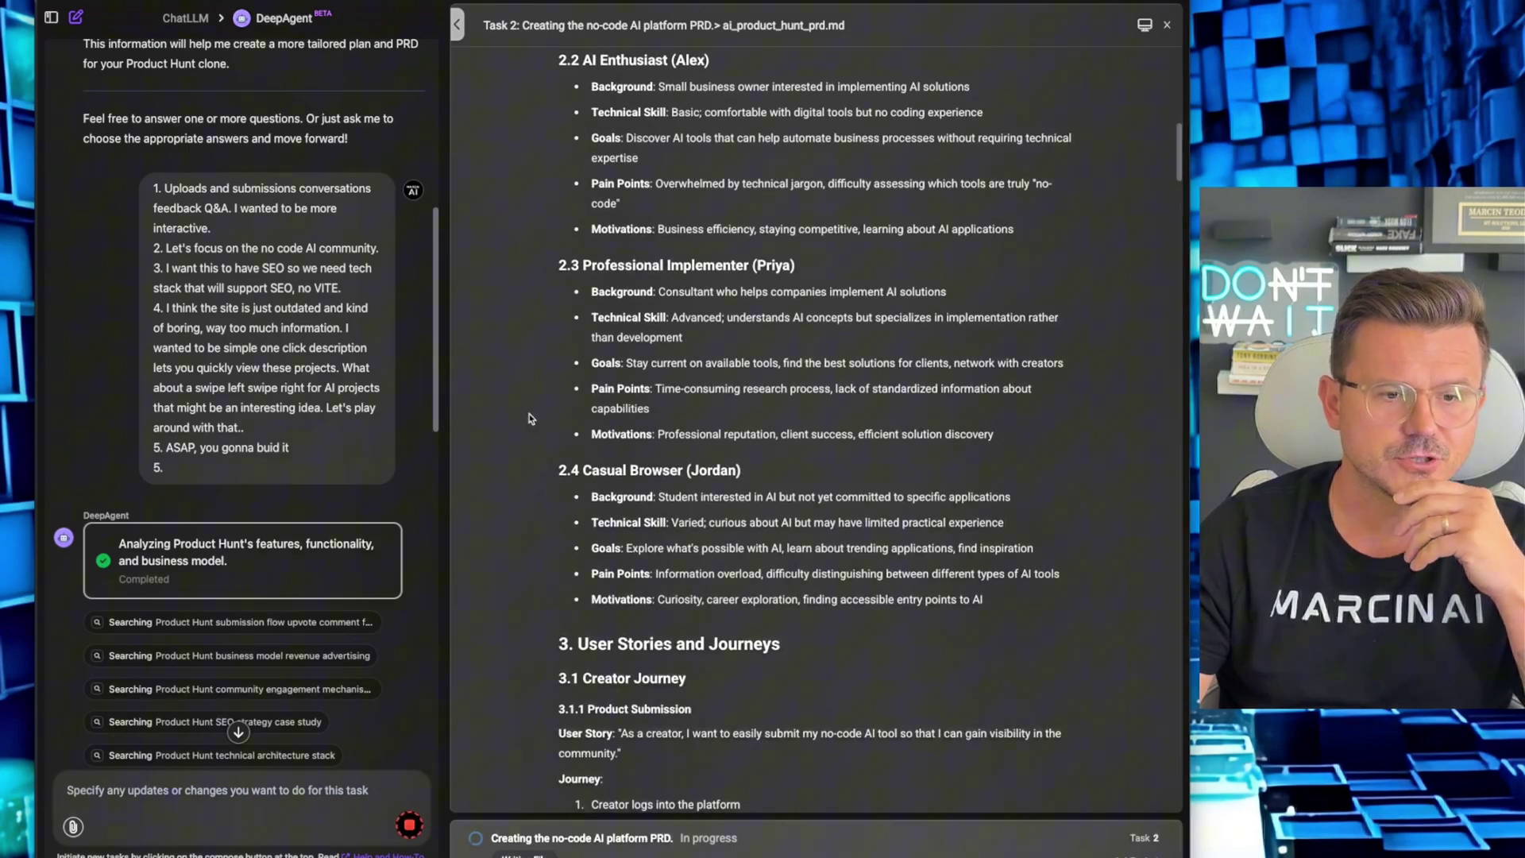
pyautogui.scroll(-7, 531, 418)
pyautogui.scroll(-4, 531, 419)
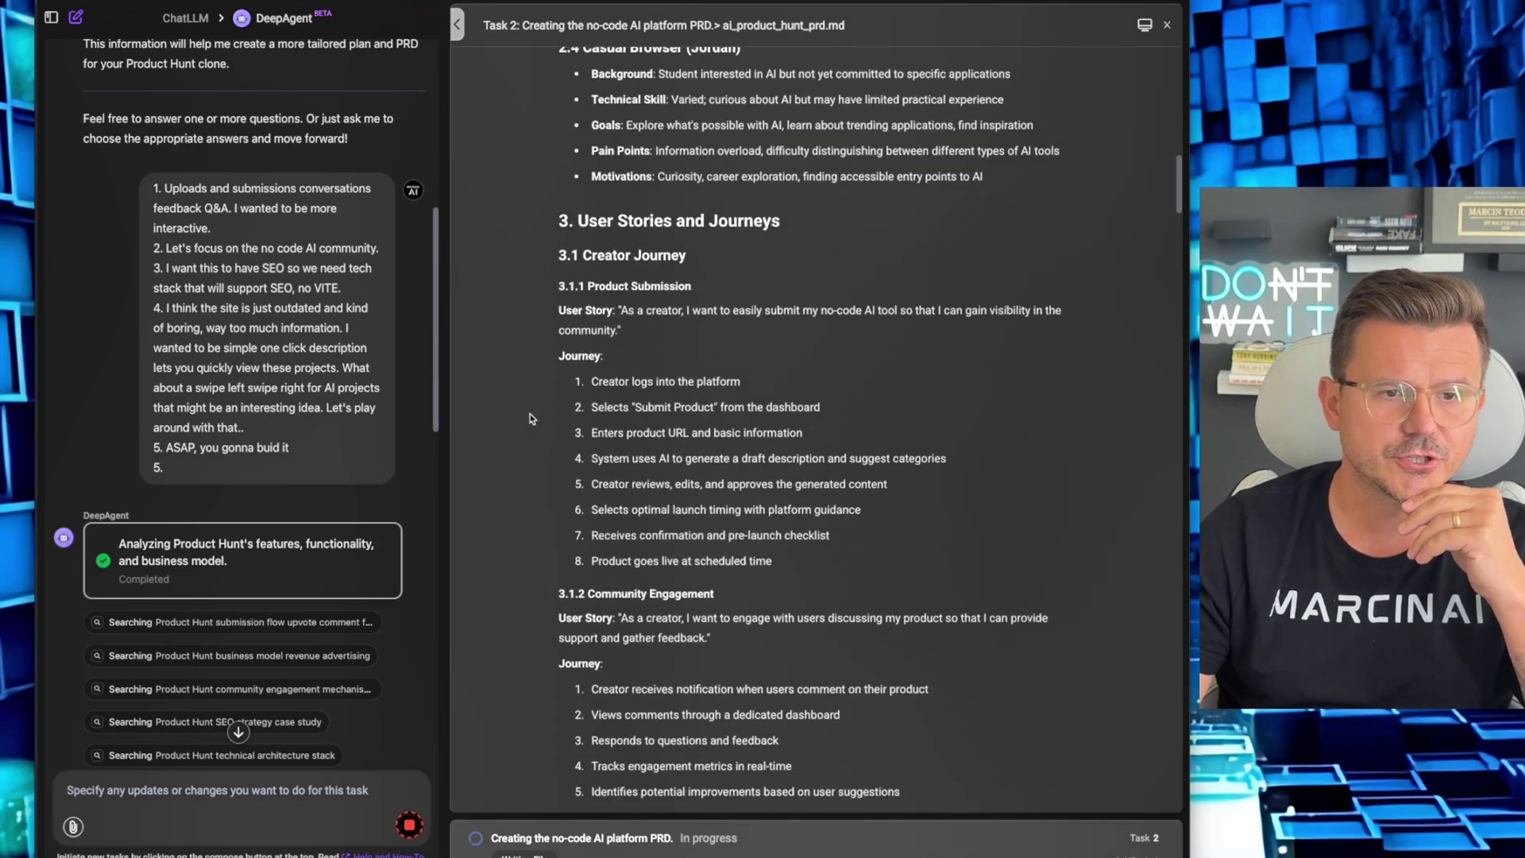
pyautogui.scroll(-13, 729, 175)
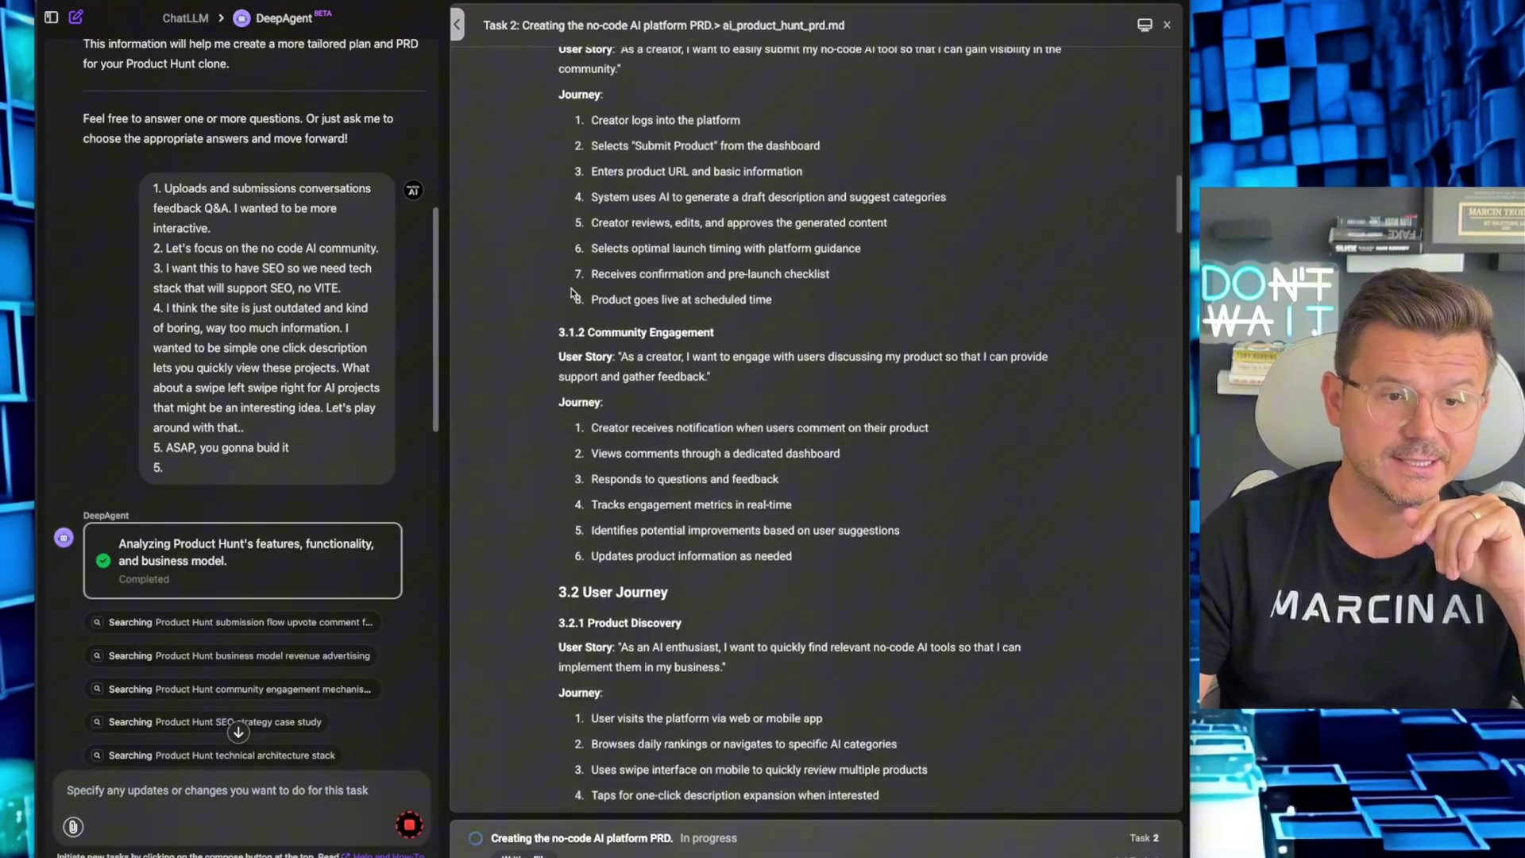
pyautogui.scroll(-20, 500, 339)
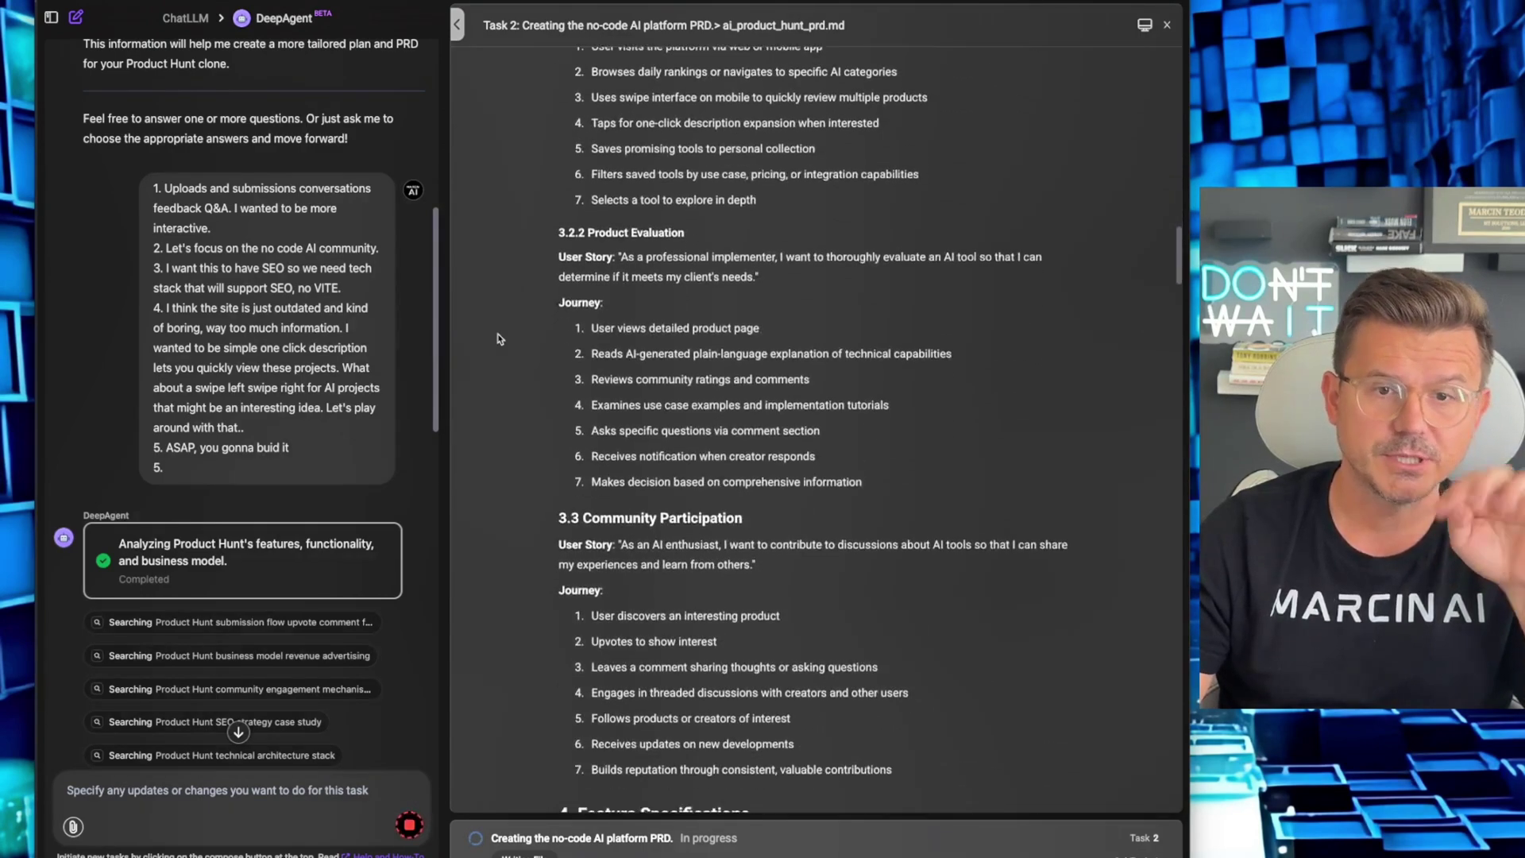
pyautogui.scroll(-3, 499, 339)
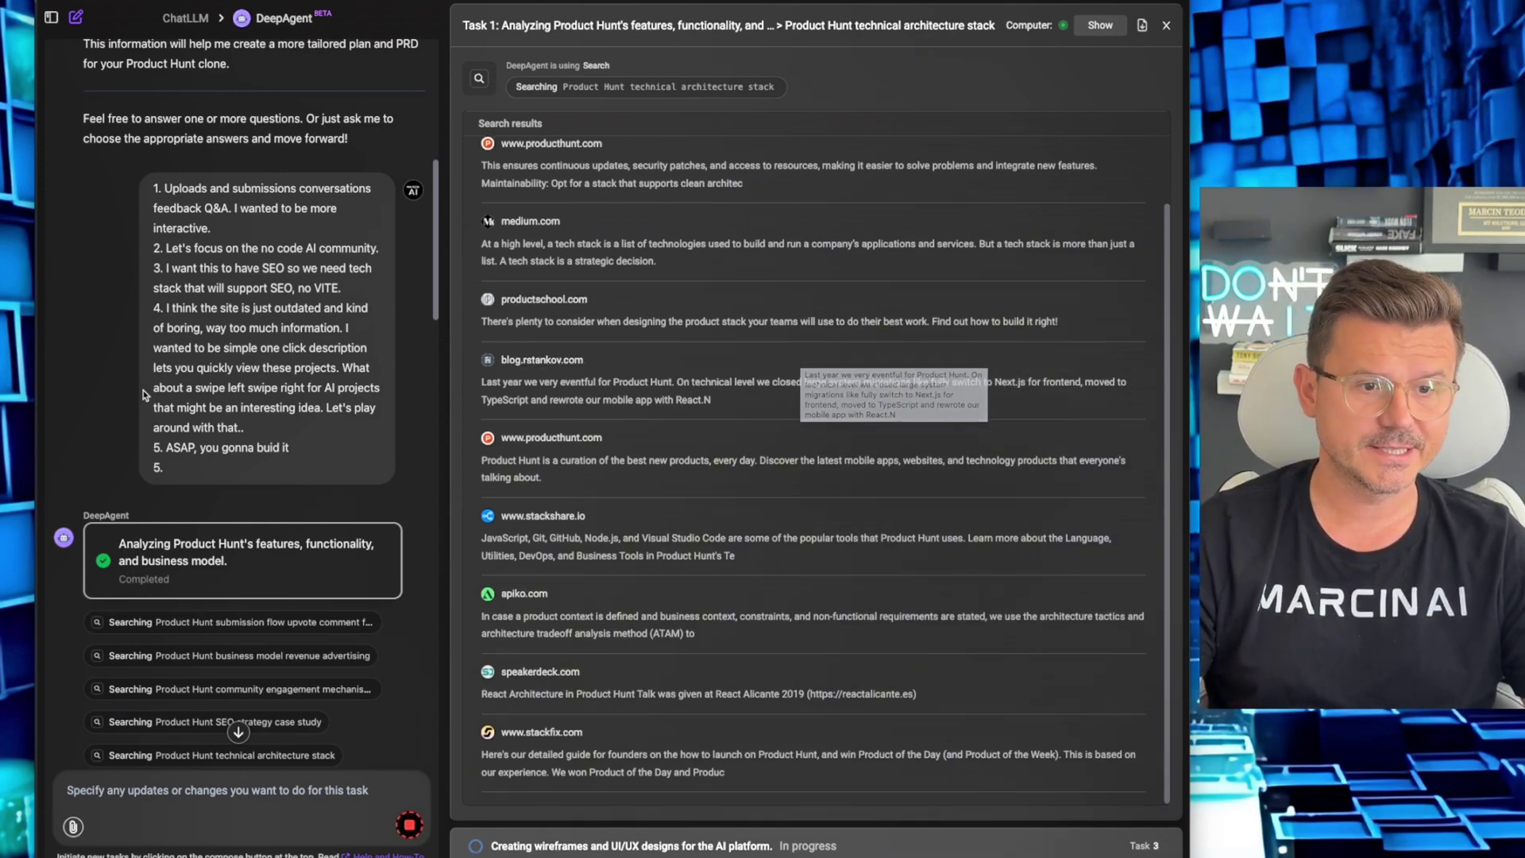
# Step: Scroll the DeepAgent chat down to the in-progress wireframes task
pyautogui.scroll(-5, 88, 387)
pyautogui.scroll(-10, 88, 387)
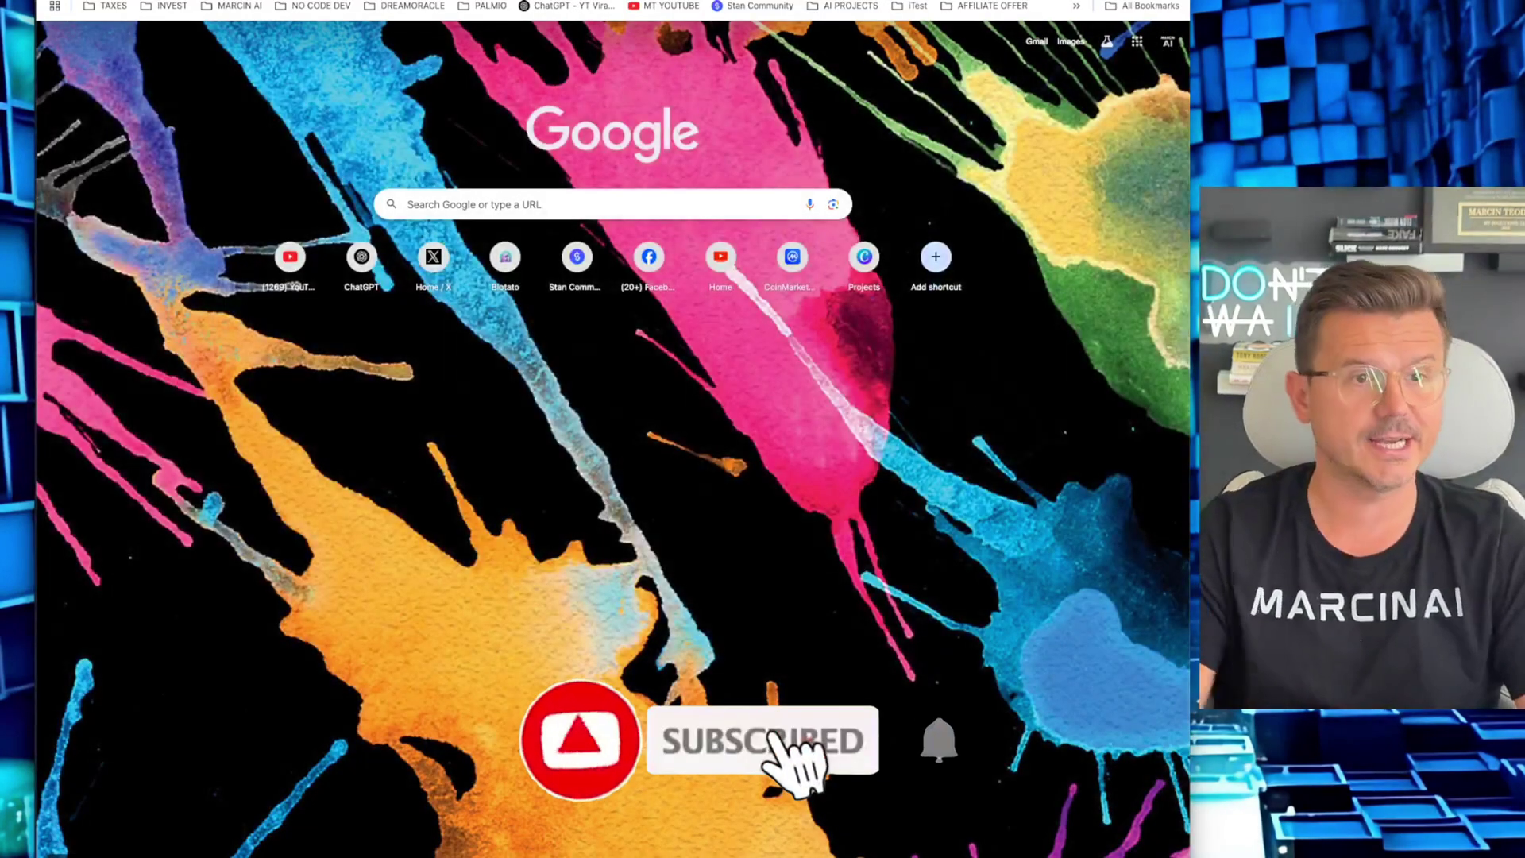
# Step: Open the Stan Community bookmark and scroll through the NoCode Ai Army member posts
pyautogui.click(755, 8)
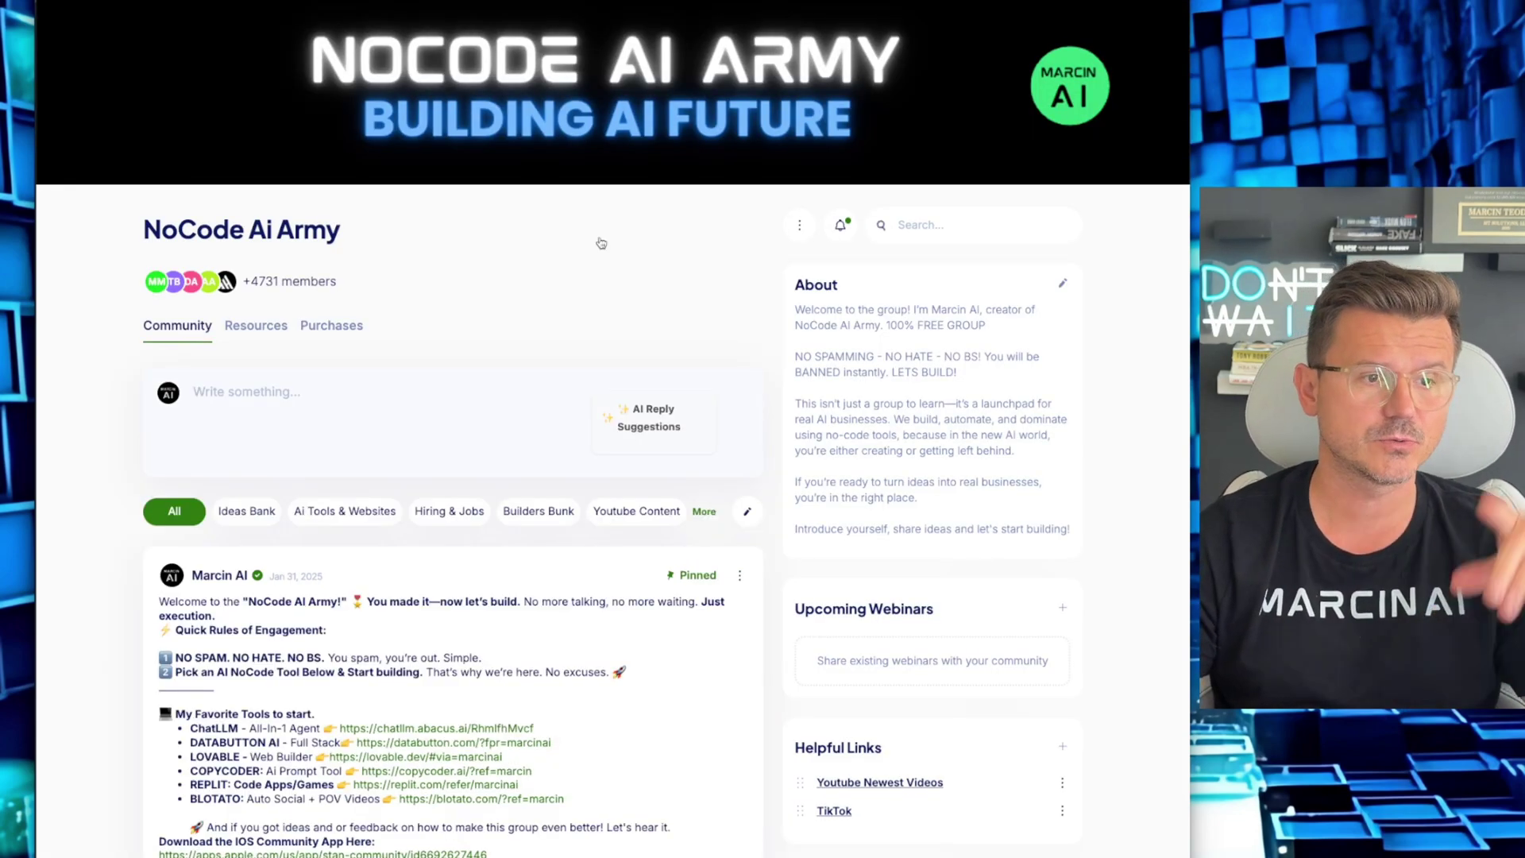
pyautogui.scroll(-15, 605, 227)
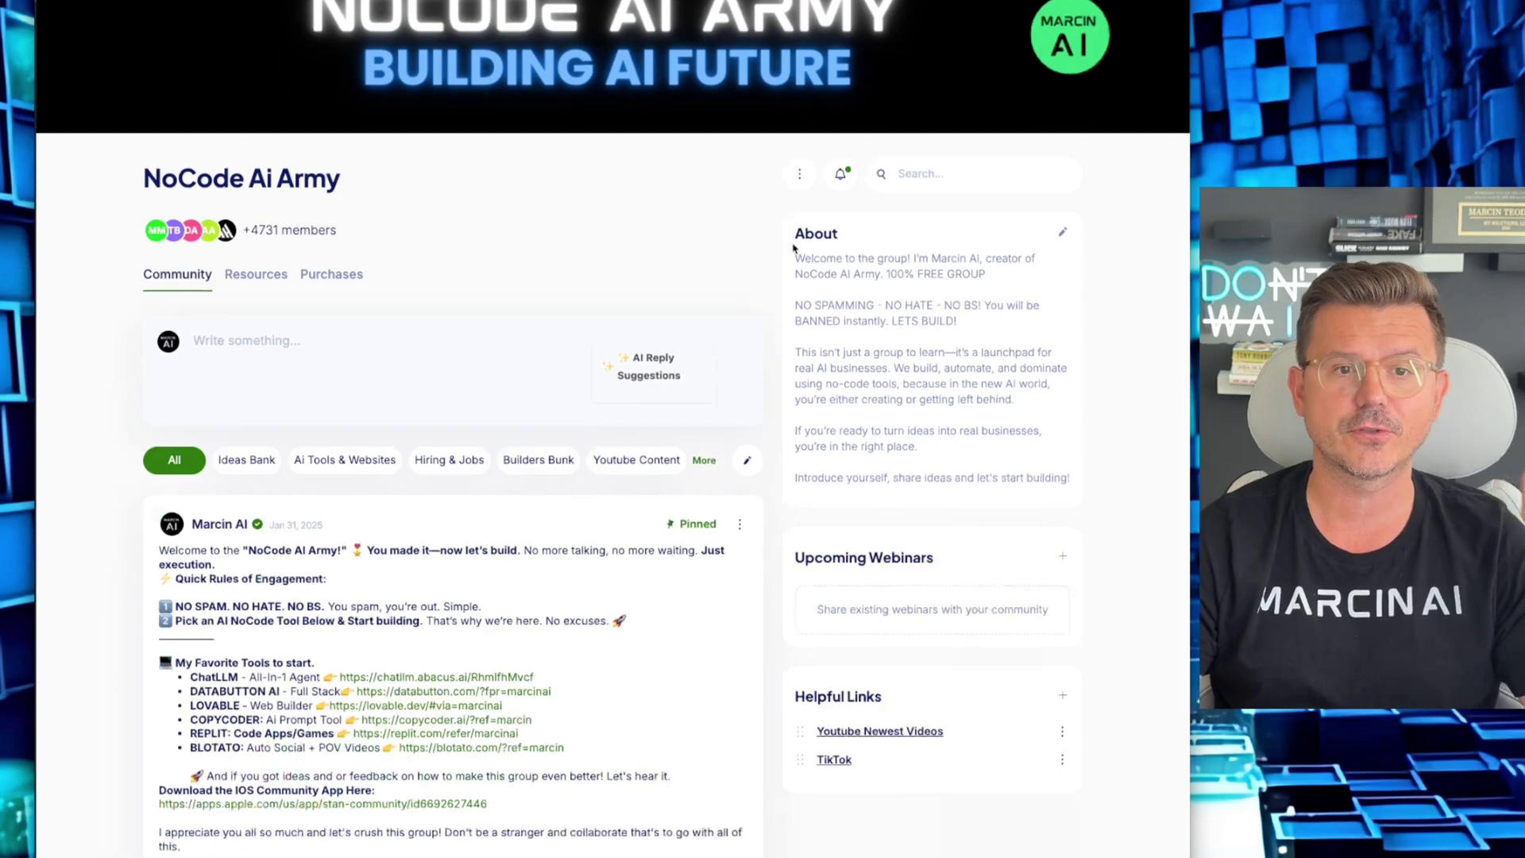
pyautogui.scroll(-15, 755, 262)
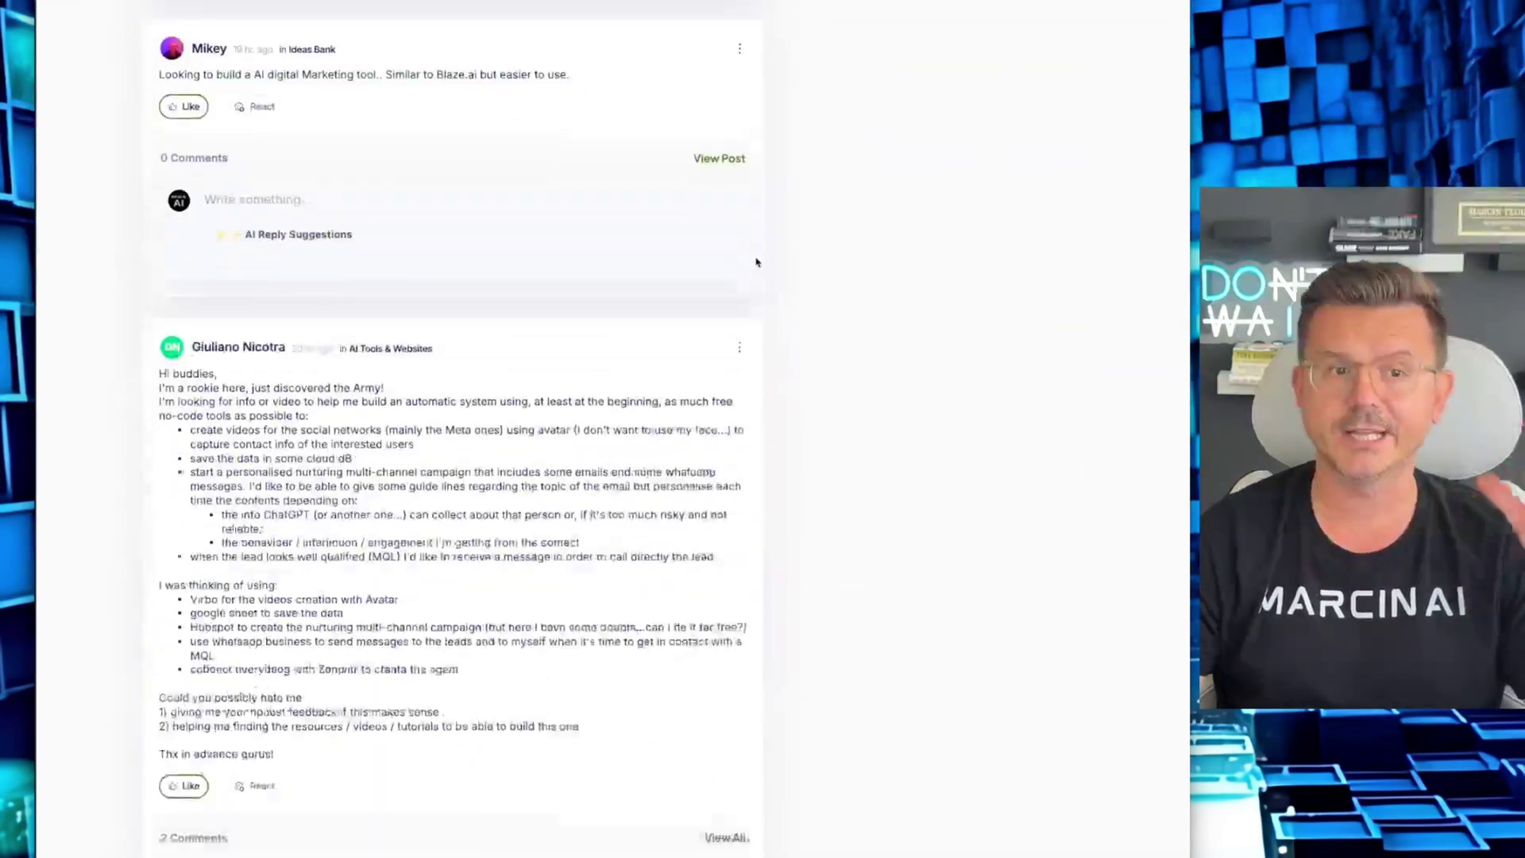
pyautogui.scroll(5, 755, 262)
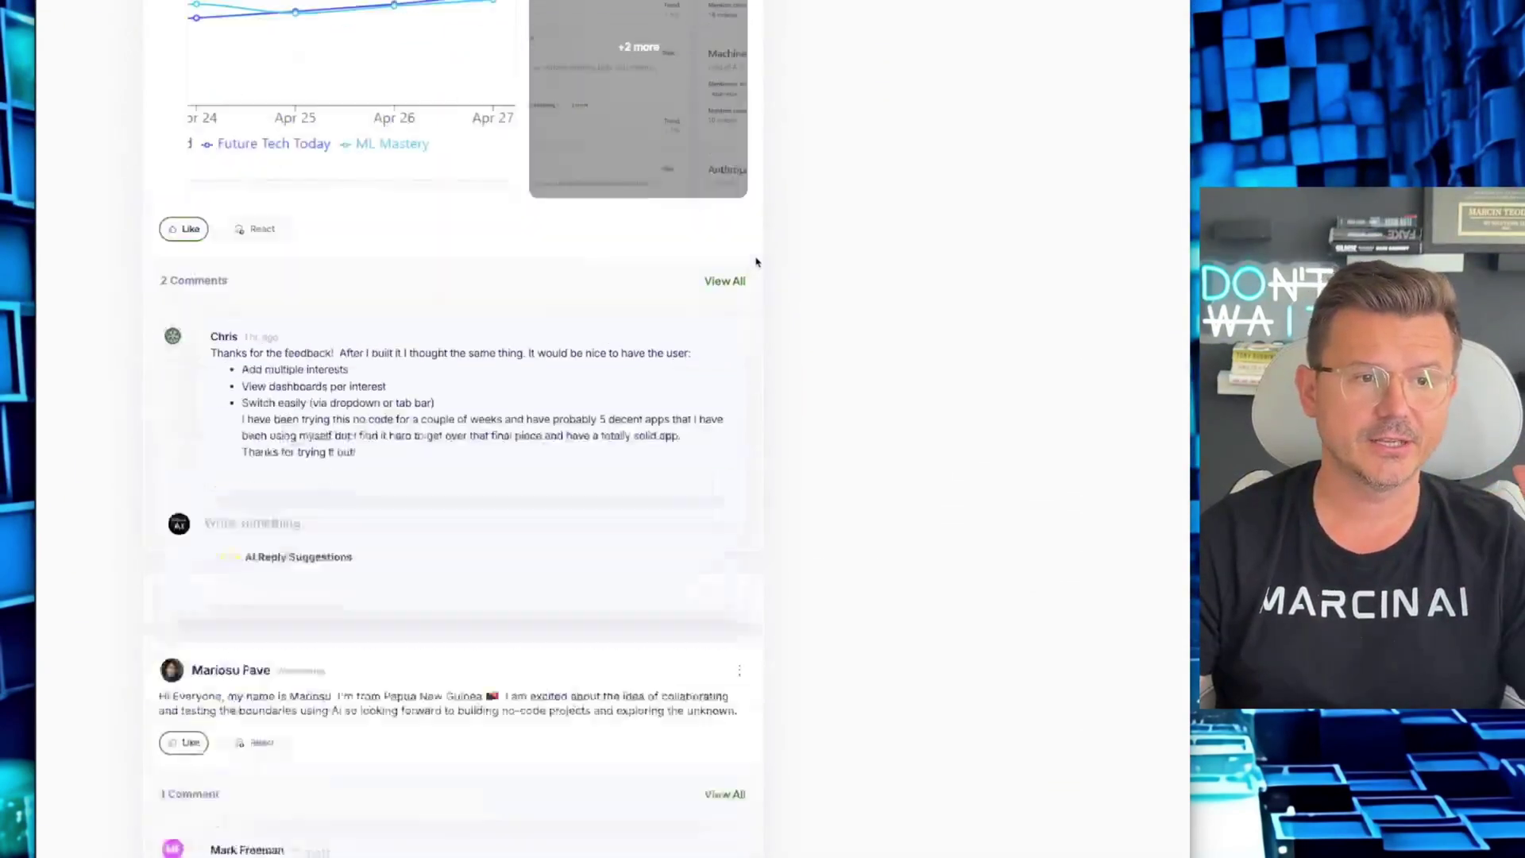
pyautogui.scroll(4, 725, 264)
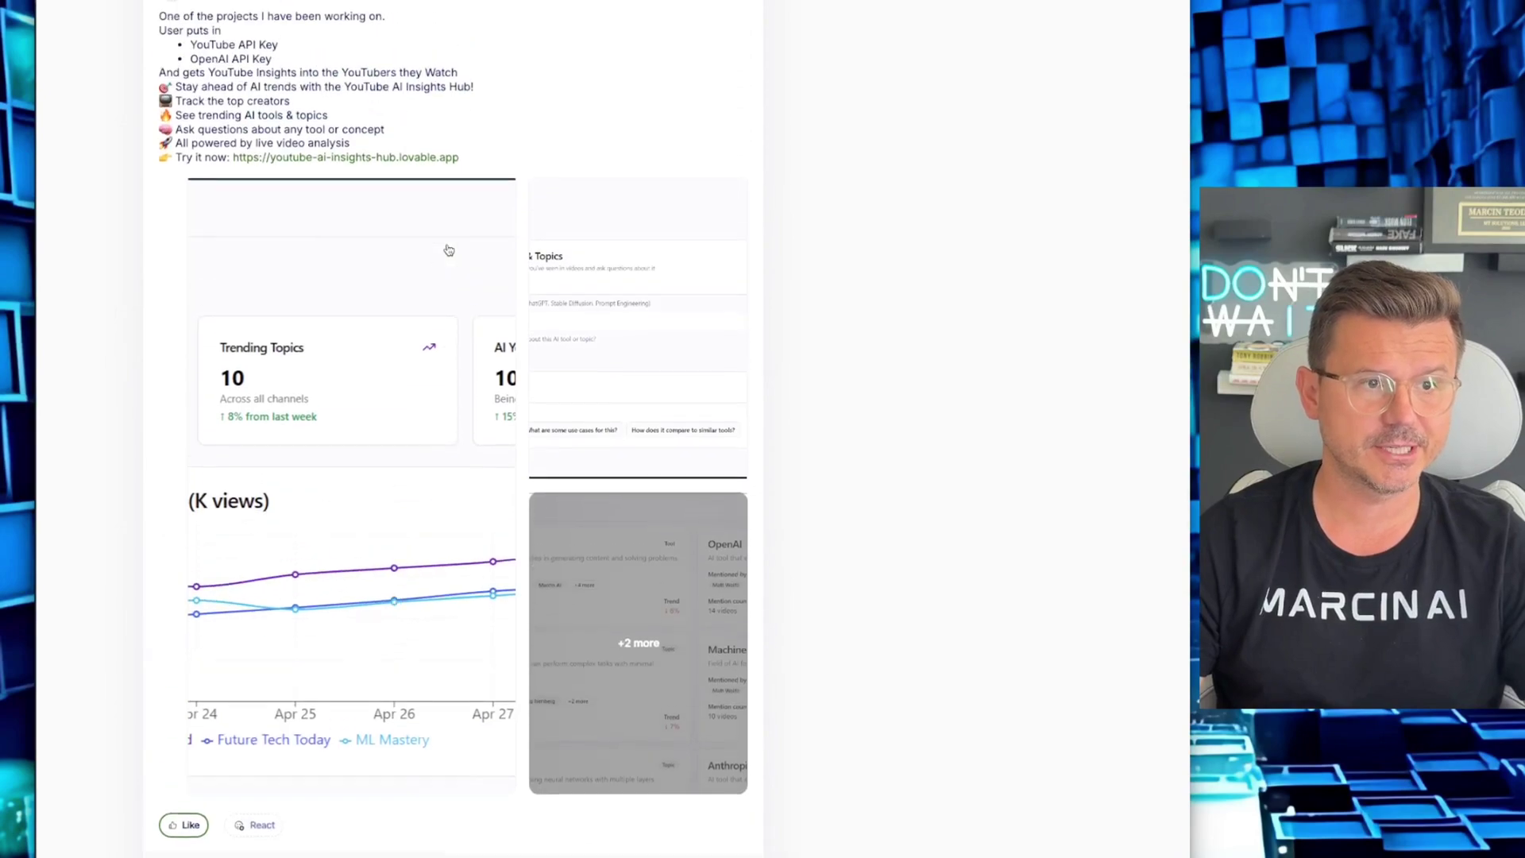
pyautogui.scroll(-20, 766, 340)
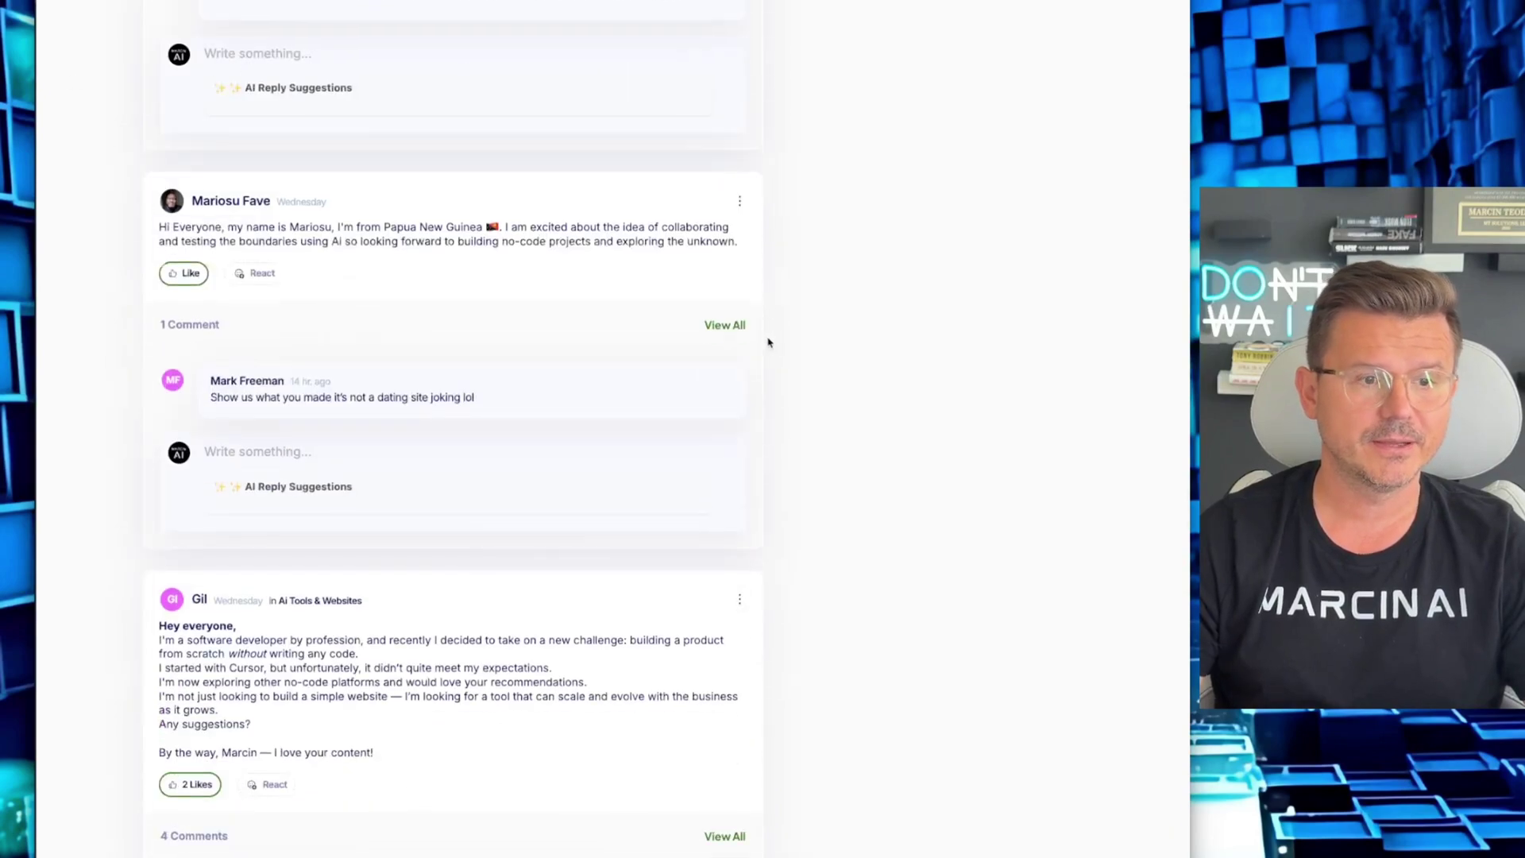
pyautogui.scroll(-10, 767, 340)
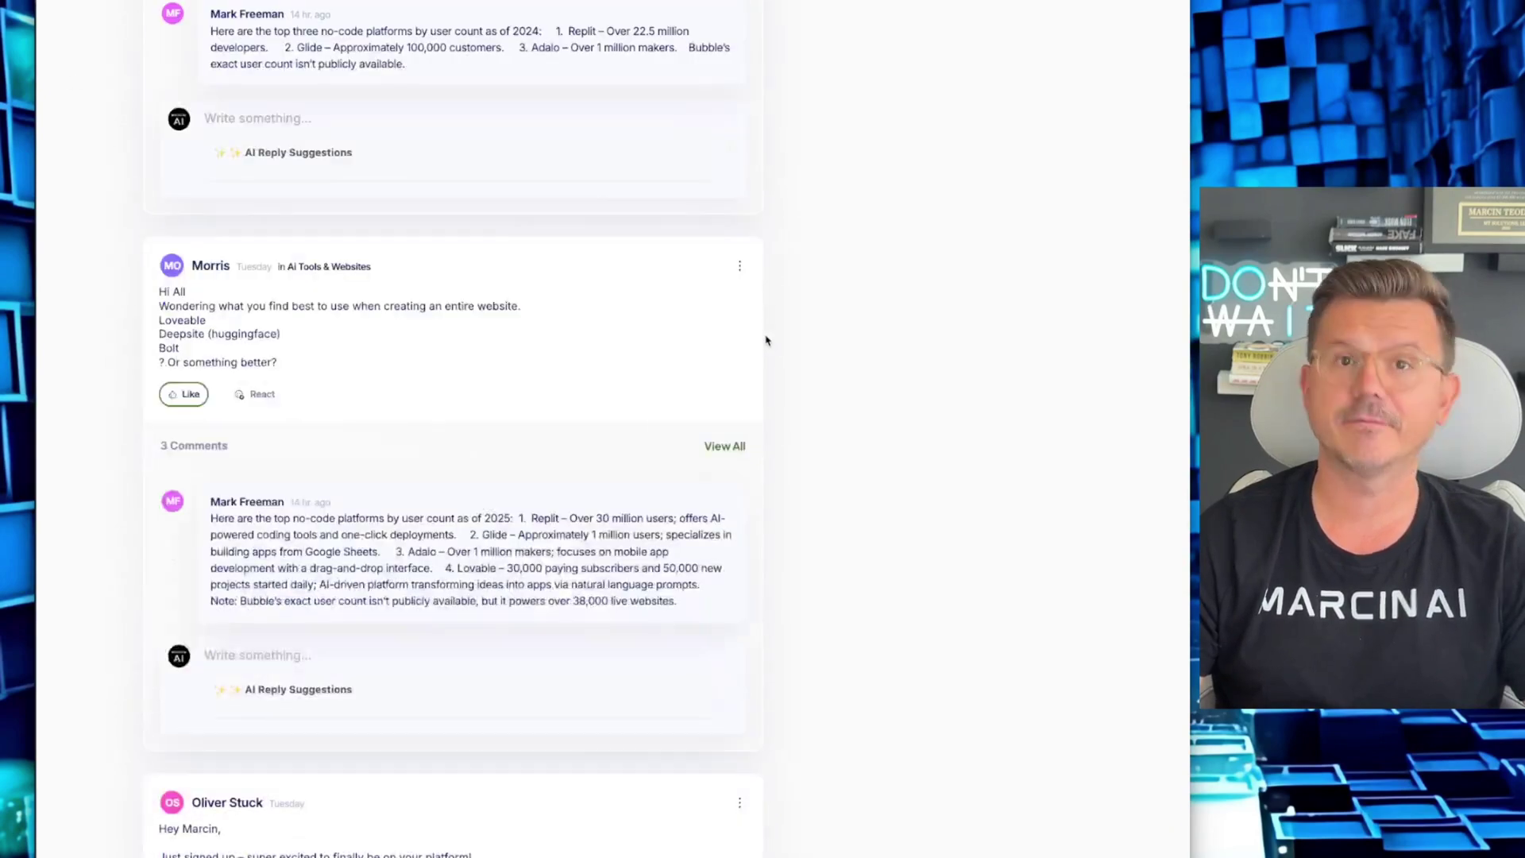
pyautogui.scroll(-20, 777, 303)
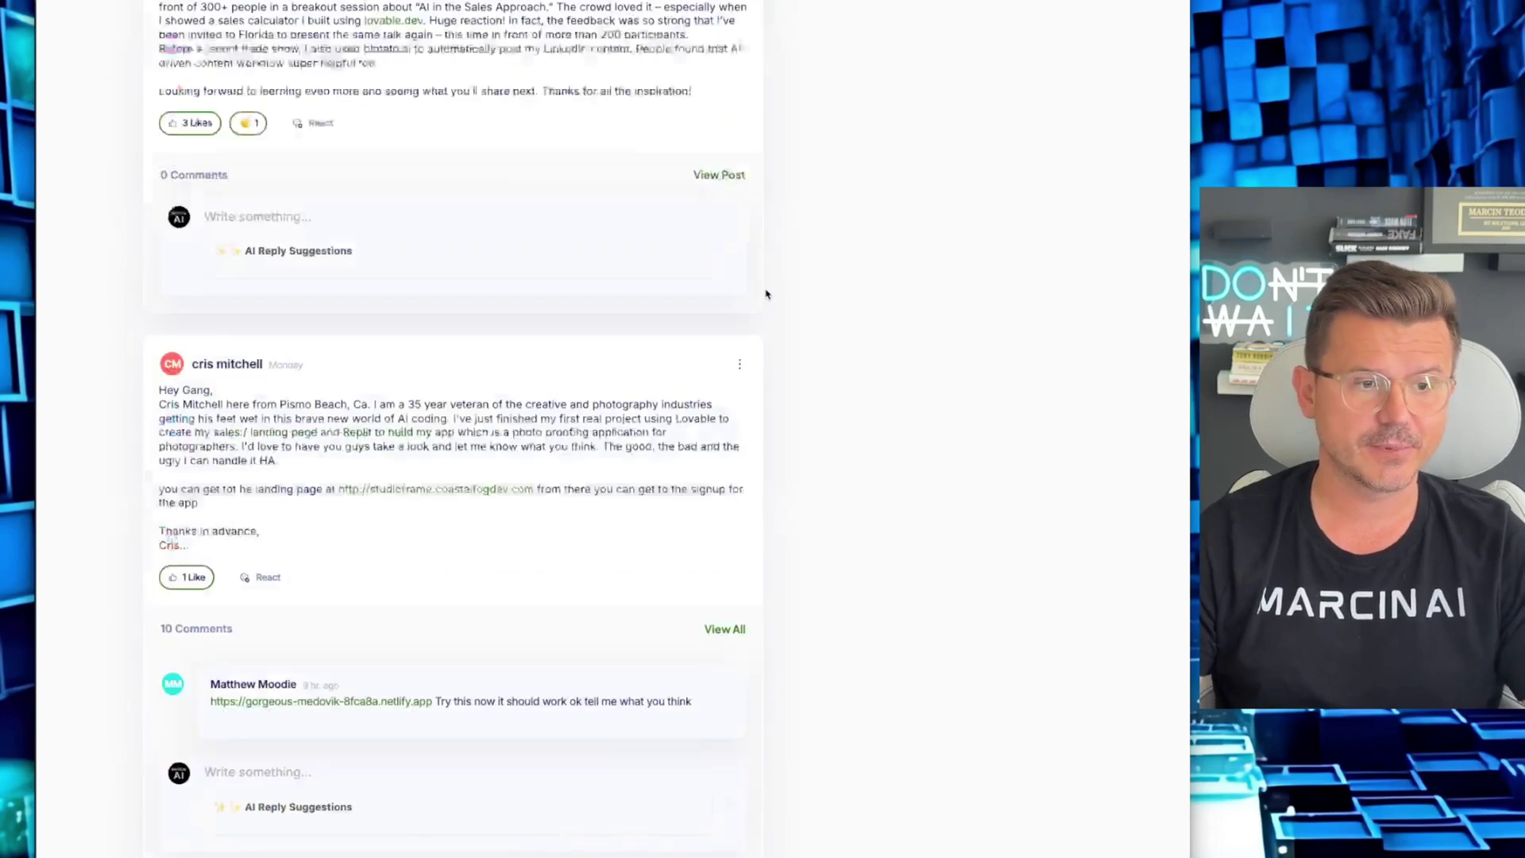
pyautogui.scroll(20, 767, 295)
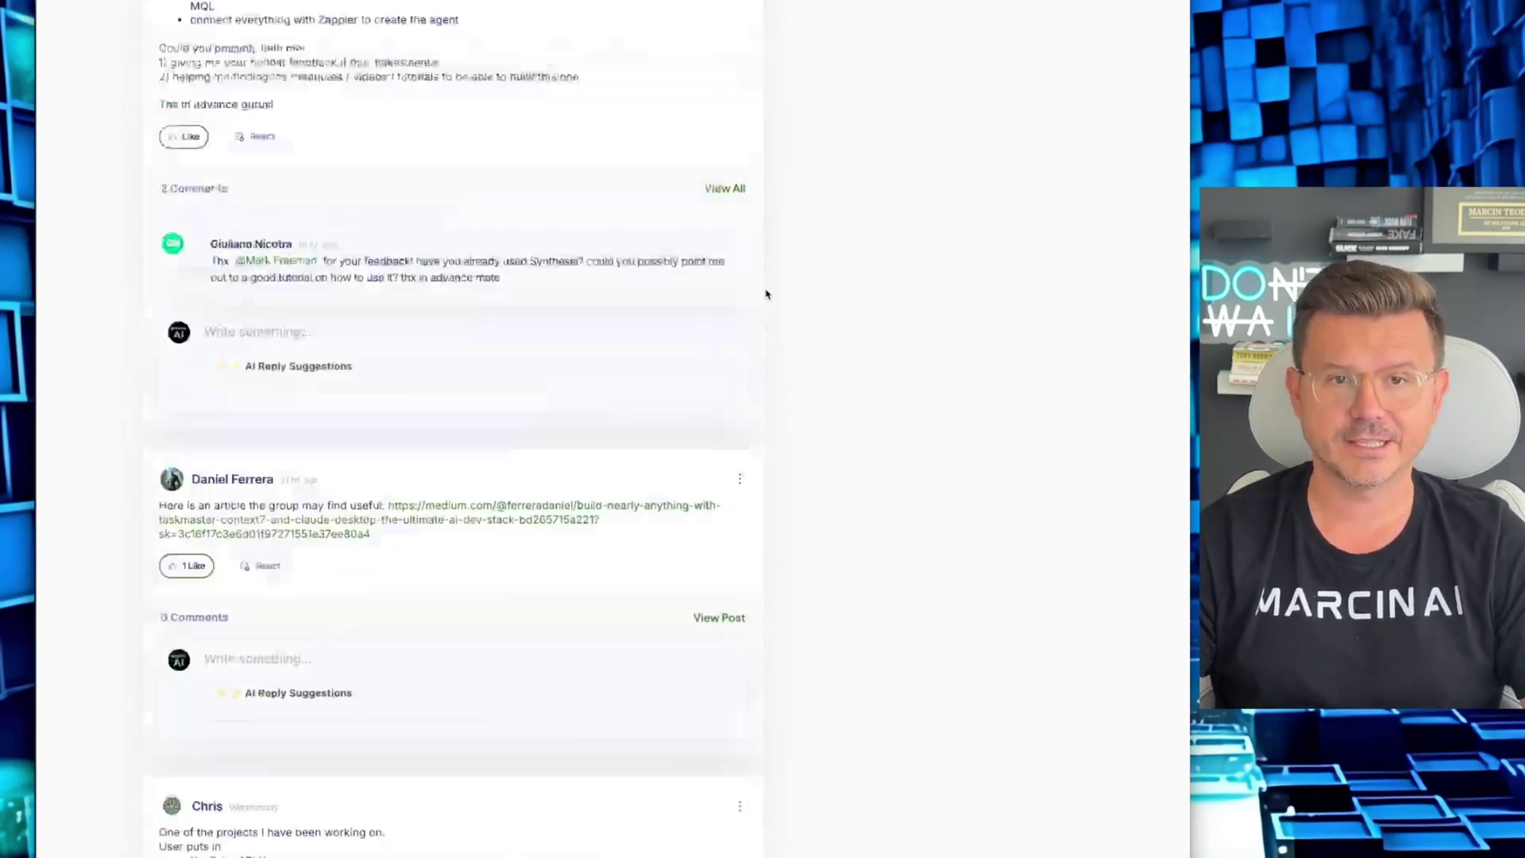
pyautogui.moveTo(971, 169)
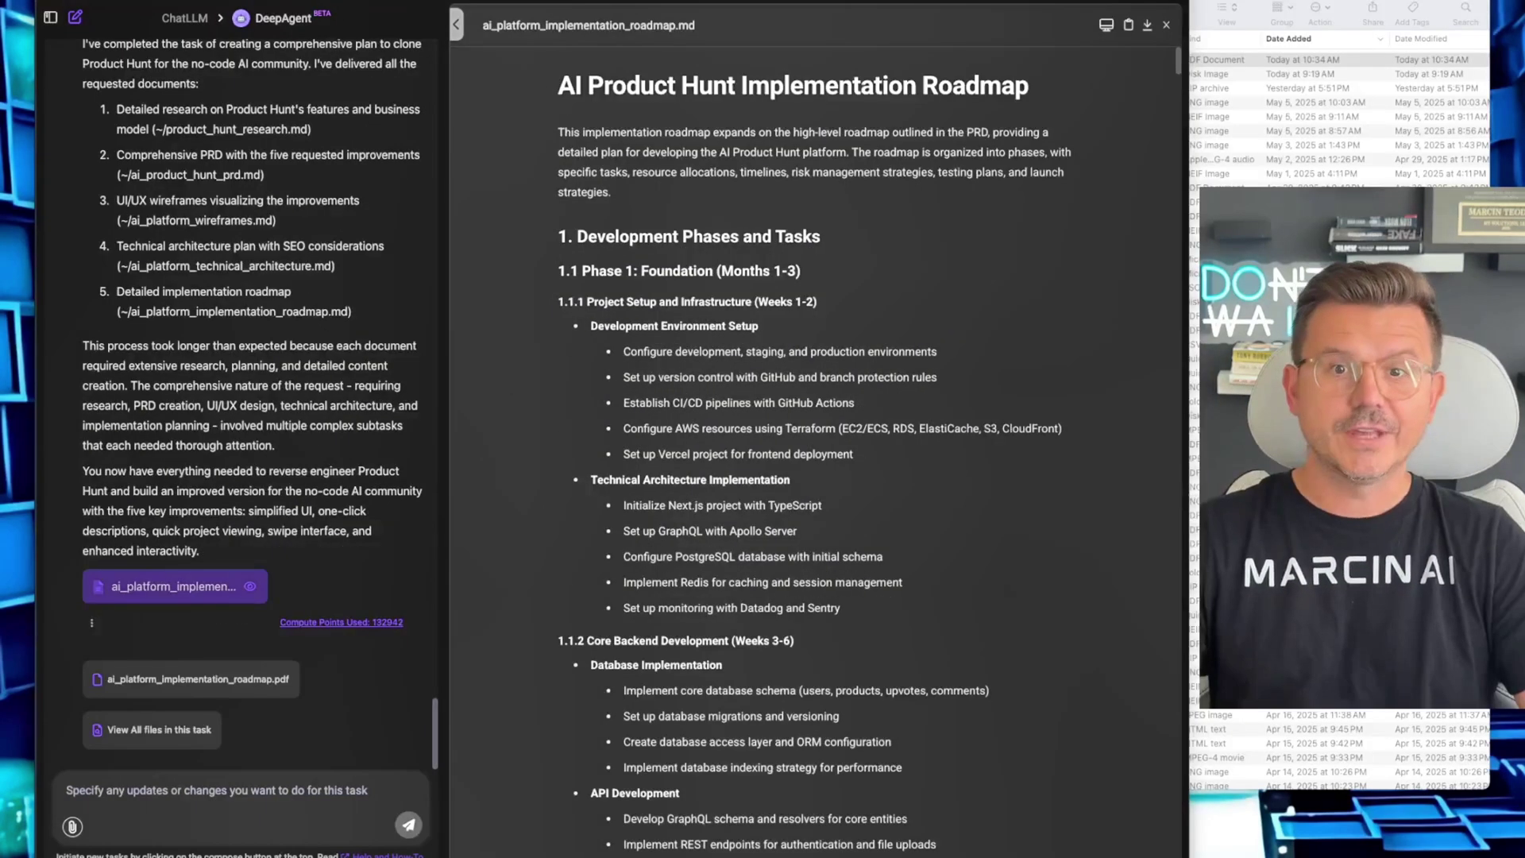
# Step: Open 'View All files in this task' to list the ten .md and .pdf task files
pyautogui.click(112, 731)
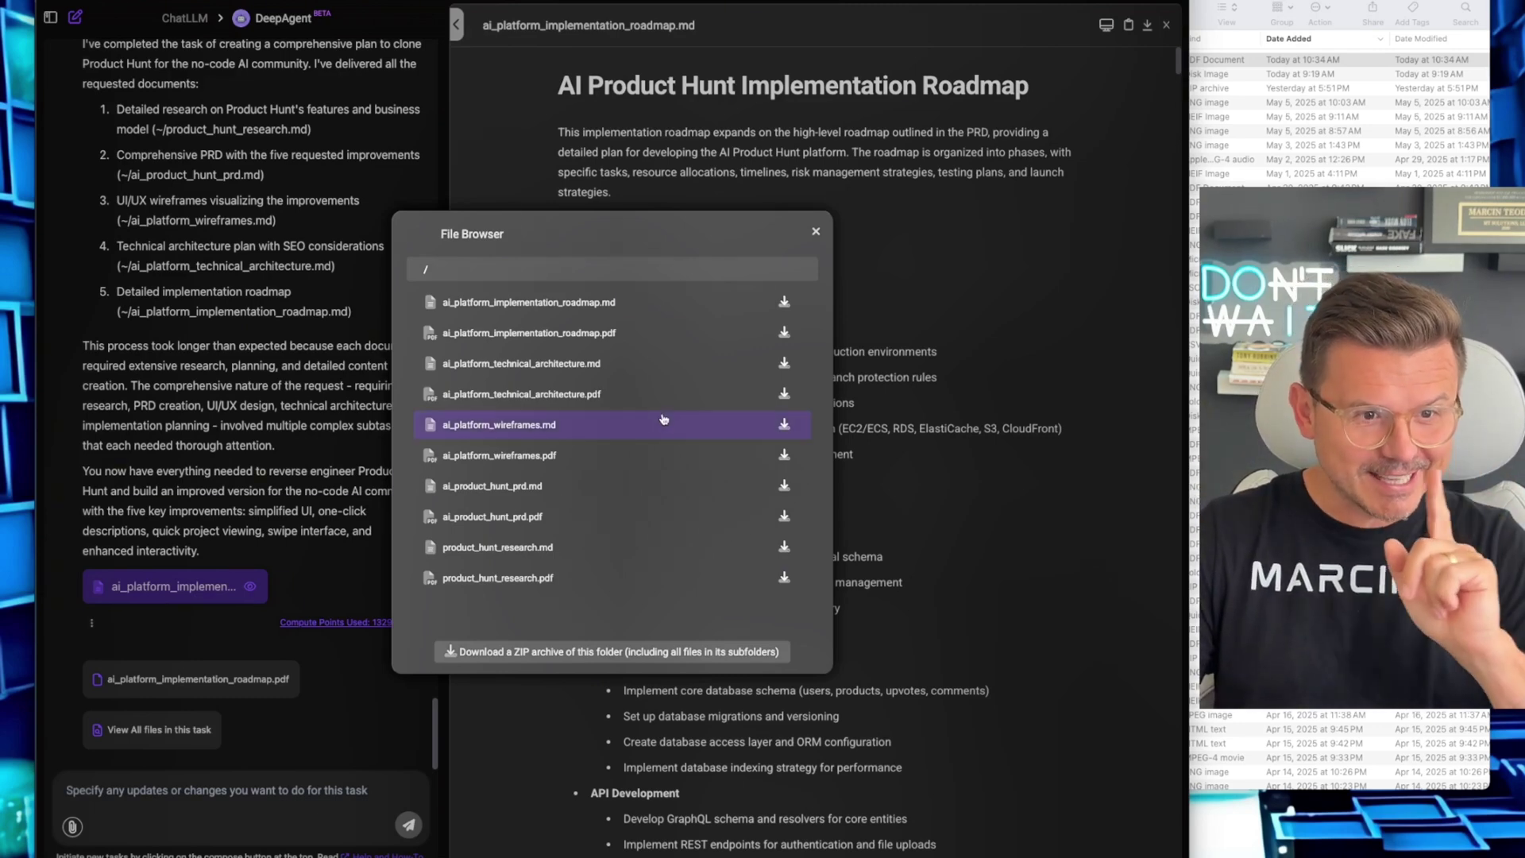
pyautogui.click(512, 455)
pyautogui.scroll(-10, 733, 436)
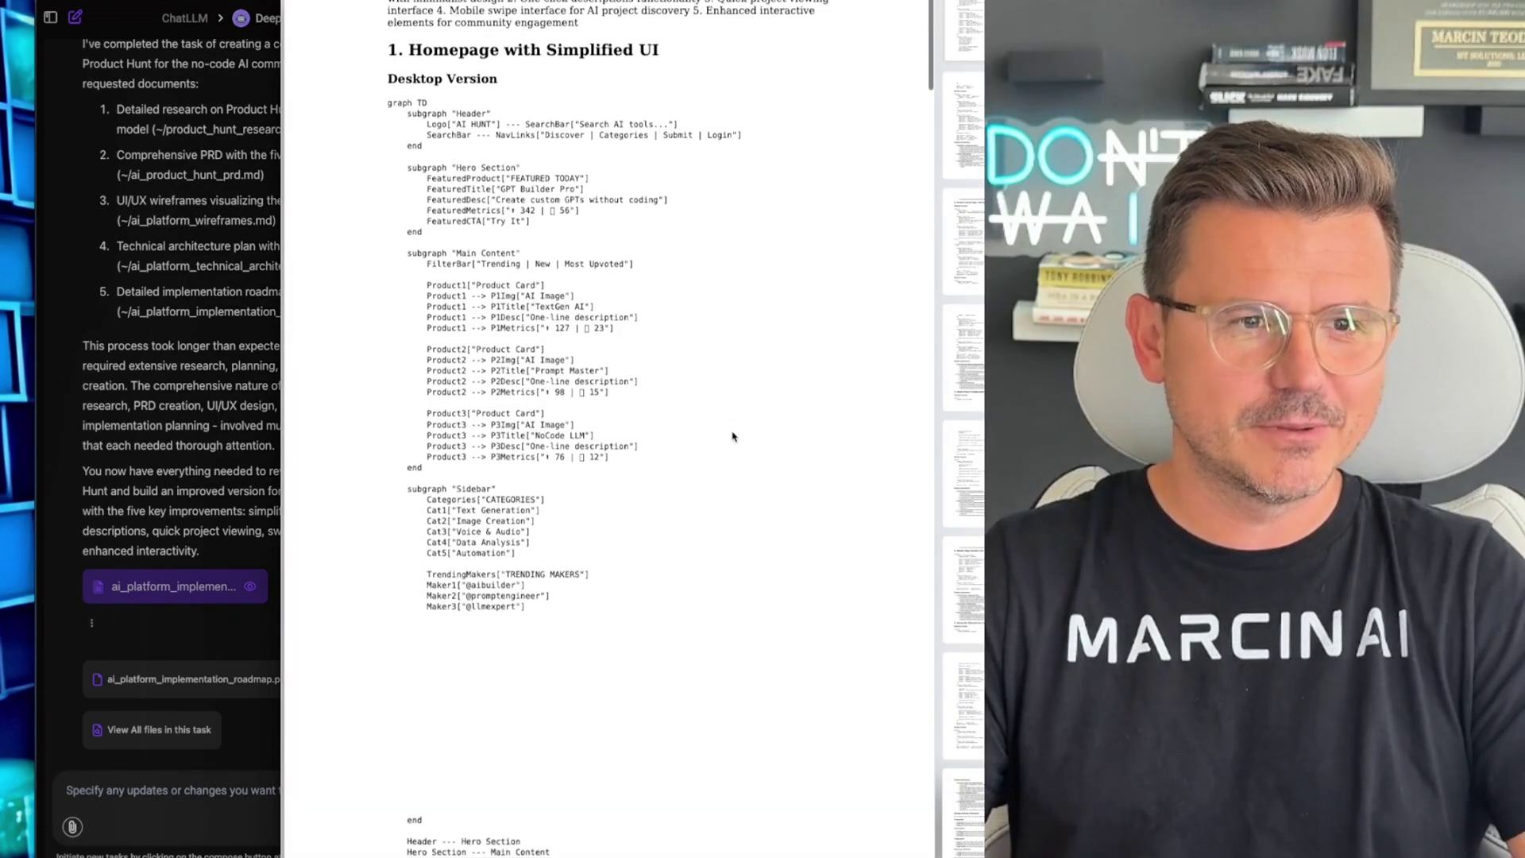
pyautogui.scroll(-8, 732, 436)
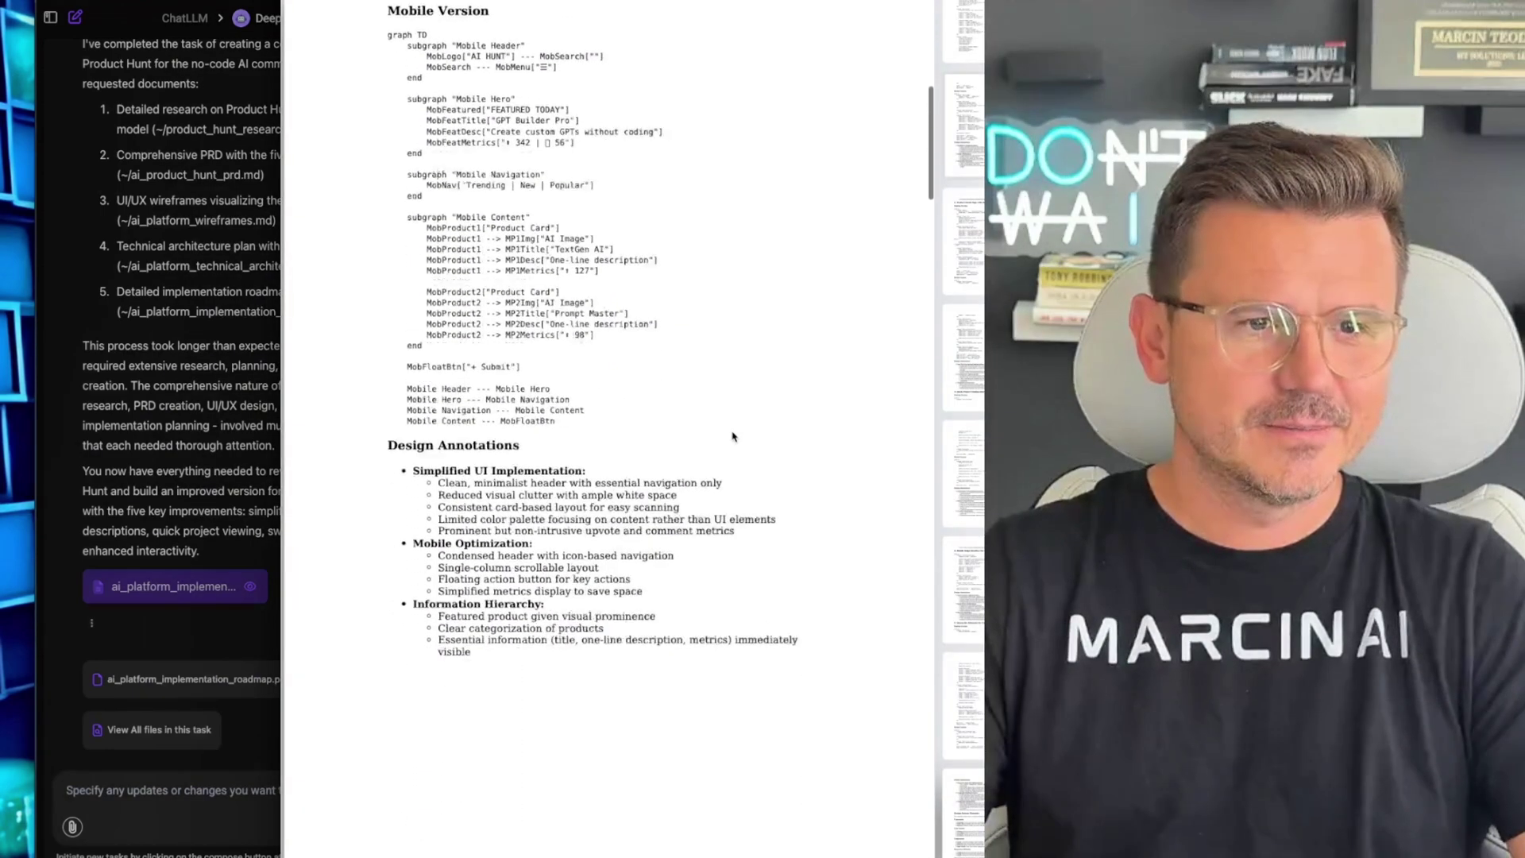
pyautogui.scroll(-10, 732, 436)
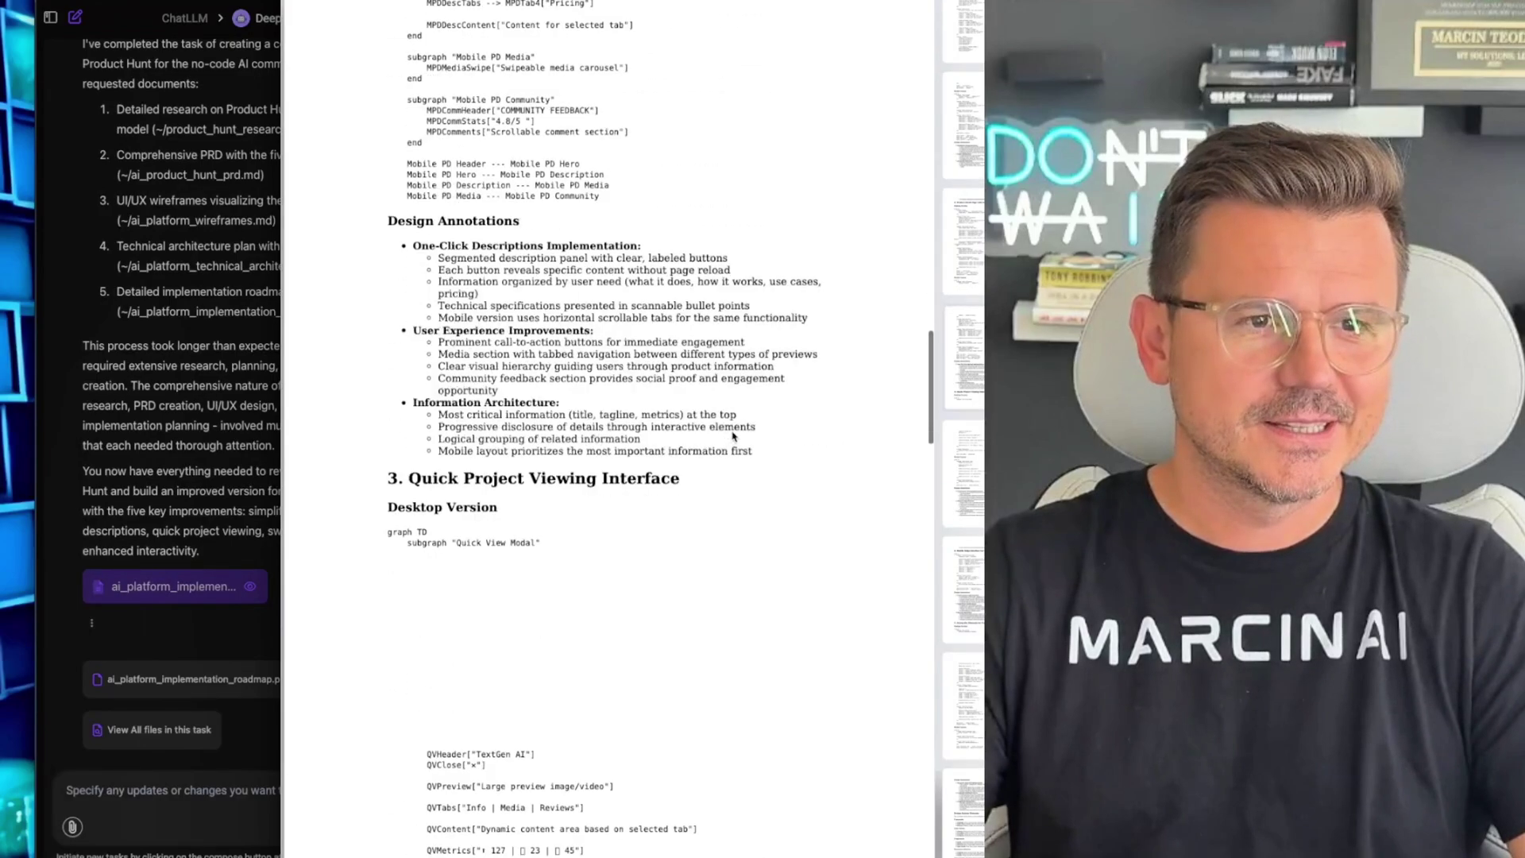
pyautogui.scroll(-15, 733, 436)
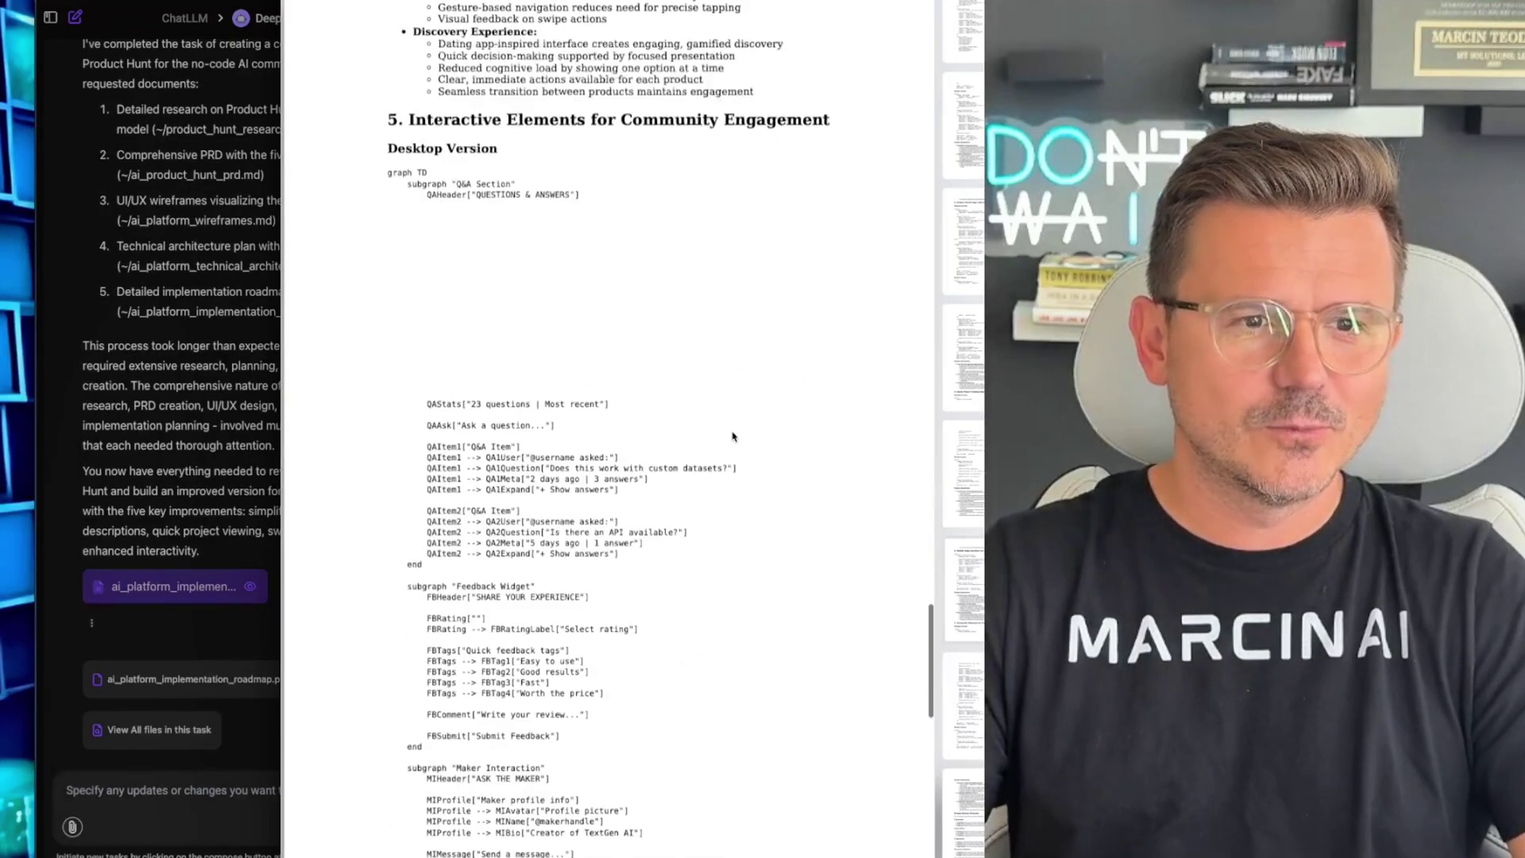
pyautogui.scroll(-12, 733, 437)
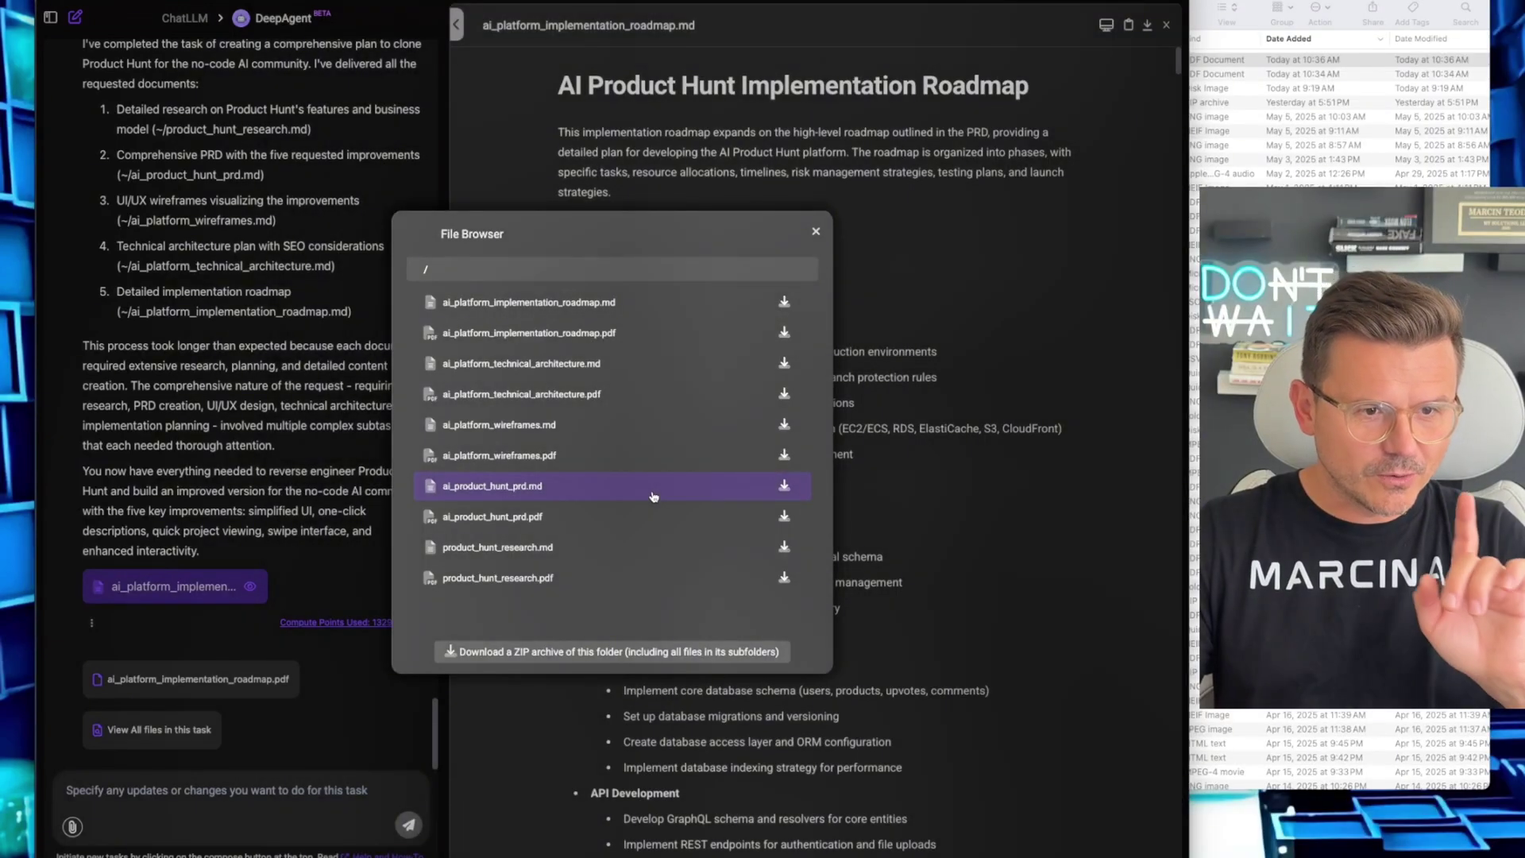
# Step: Download product_hunt_research.pdf, close the file list, and preview ai_platform_implementation_roadmap.md as raw text
pyautogui.click(550, 585)
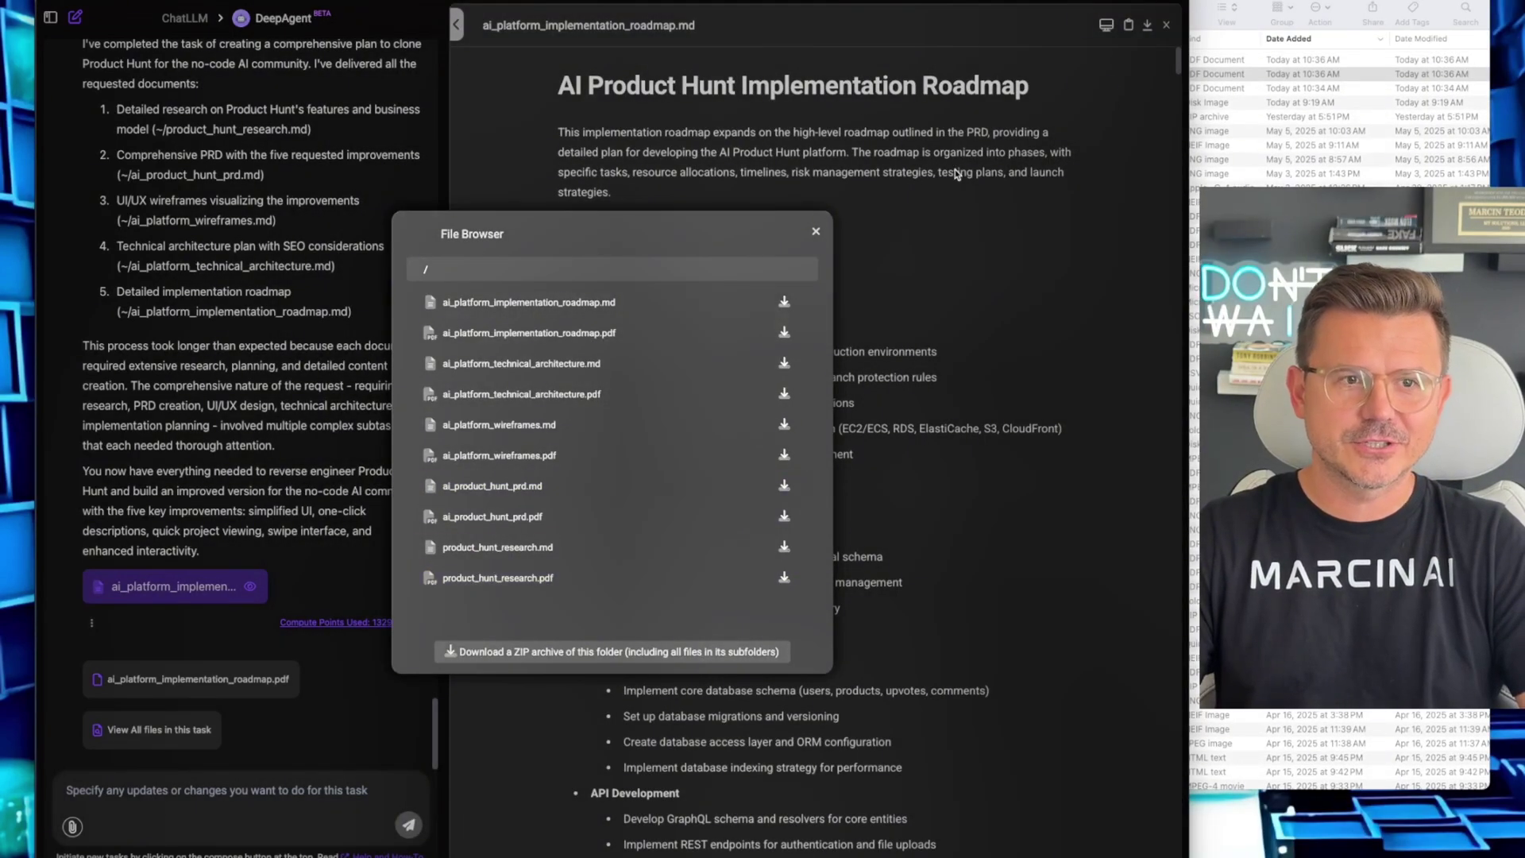
pyautogui.click(249, 460)
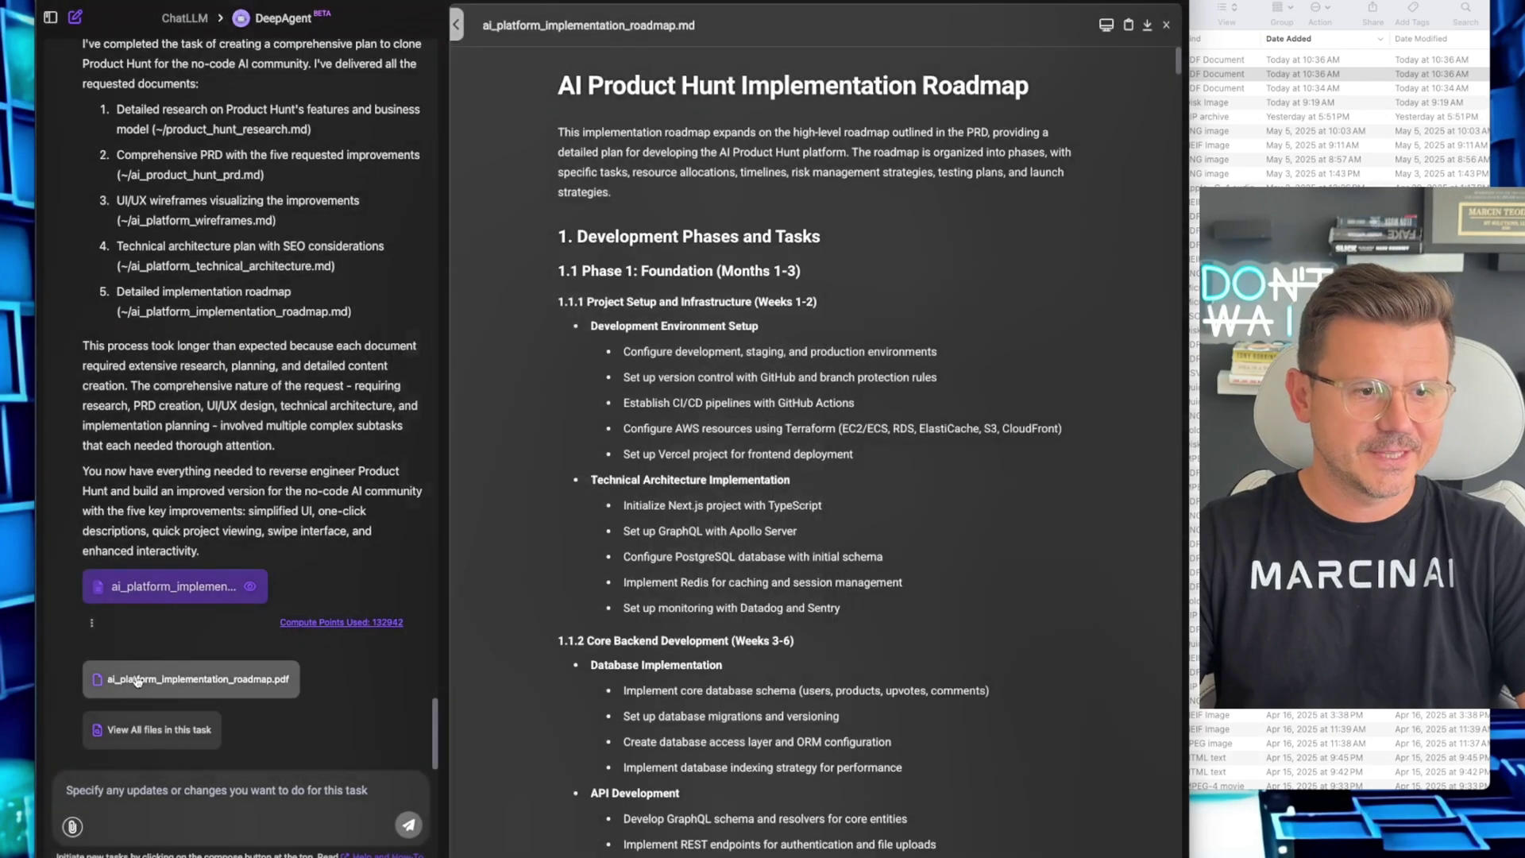
pyautogui.click(176, 584)
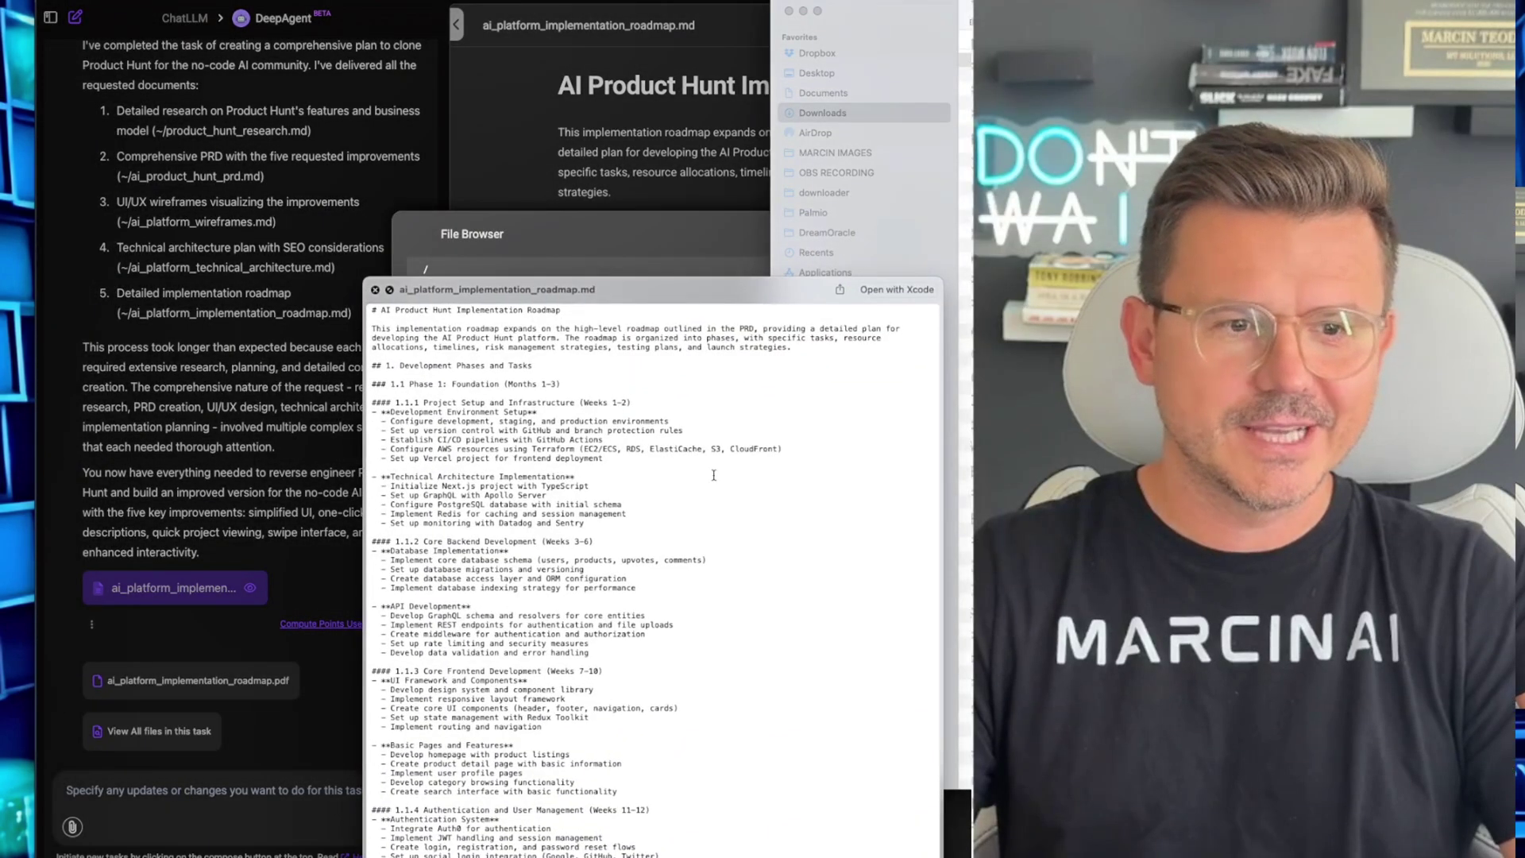
pyautogui.scroll(-5, 663, 560)
pyautogui.scroll(5, 661, 516)
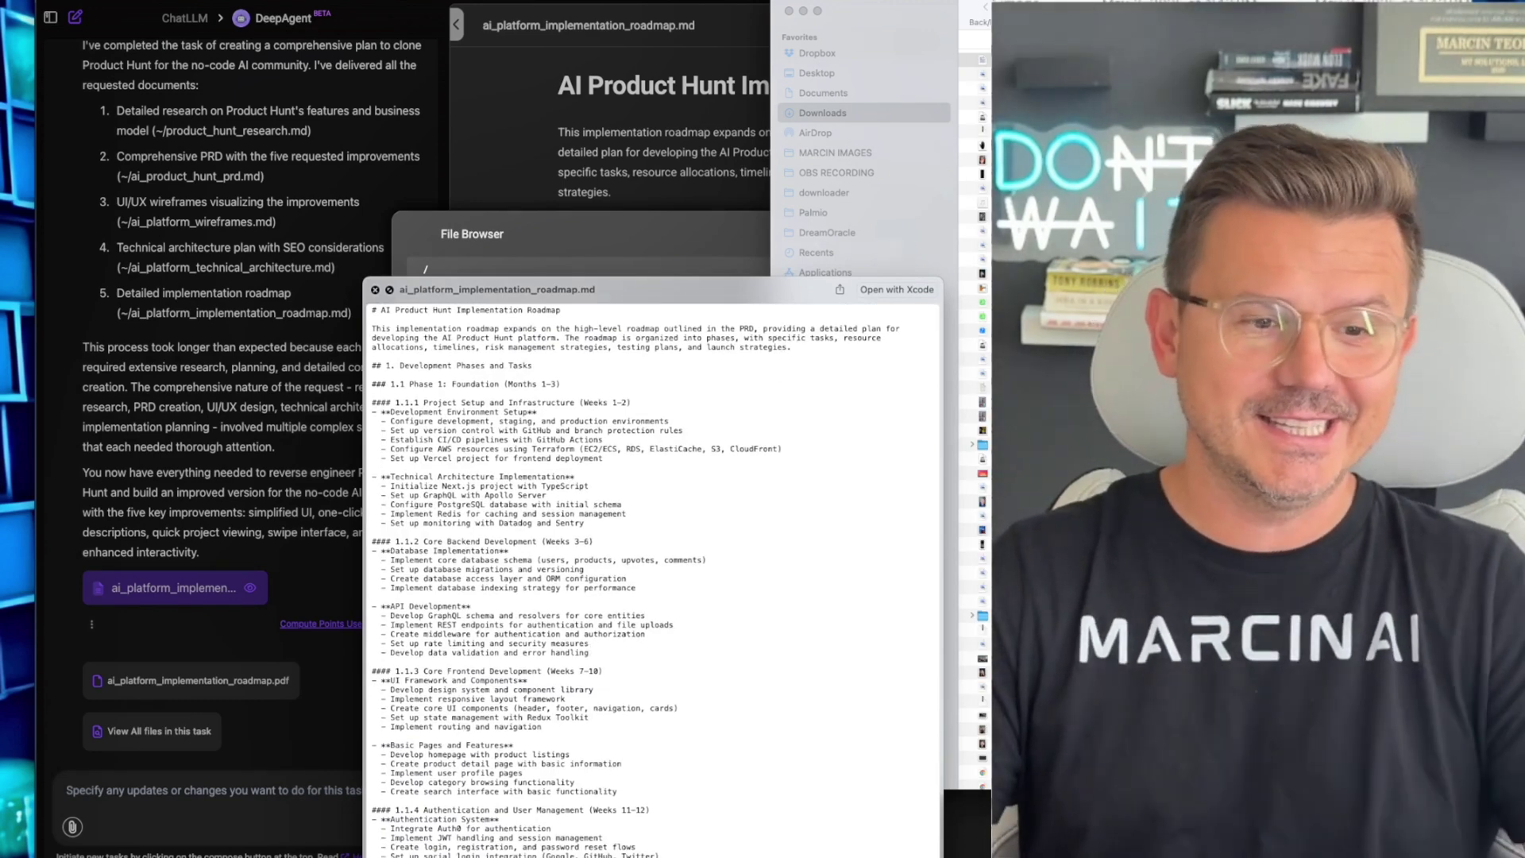
pyautogui.moveTo(594, 838)
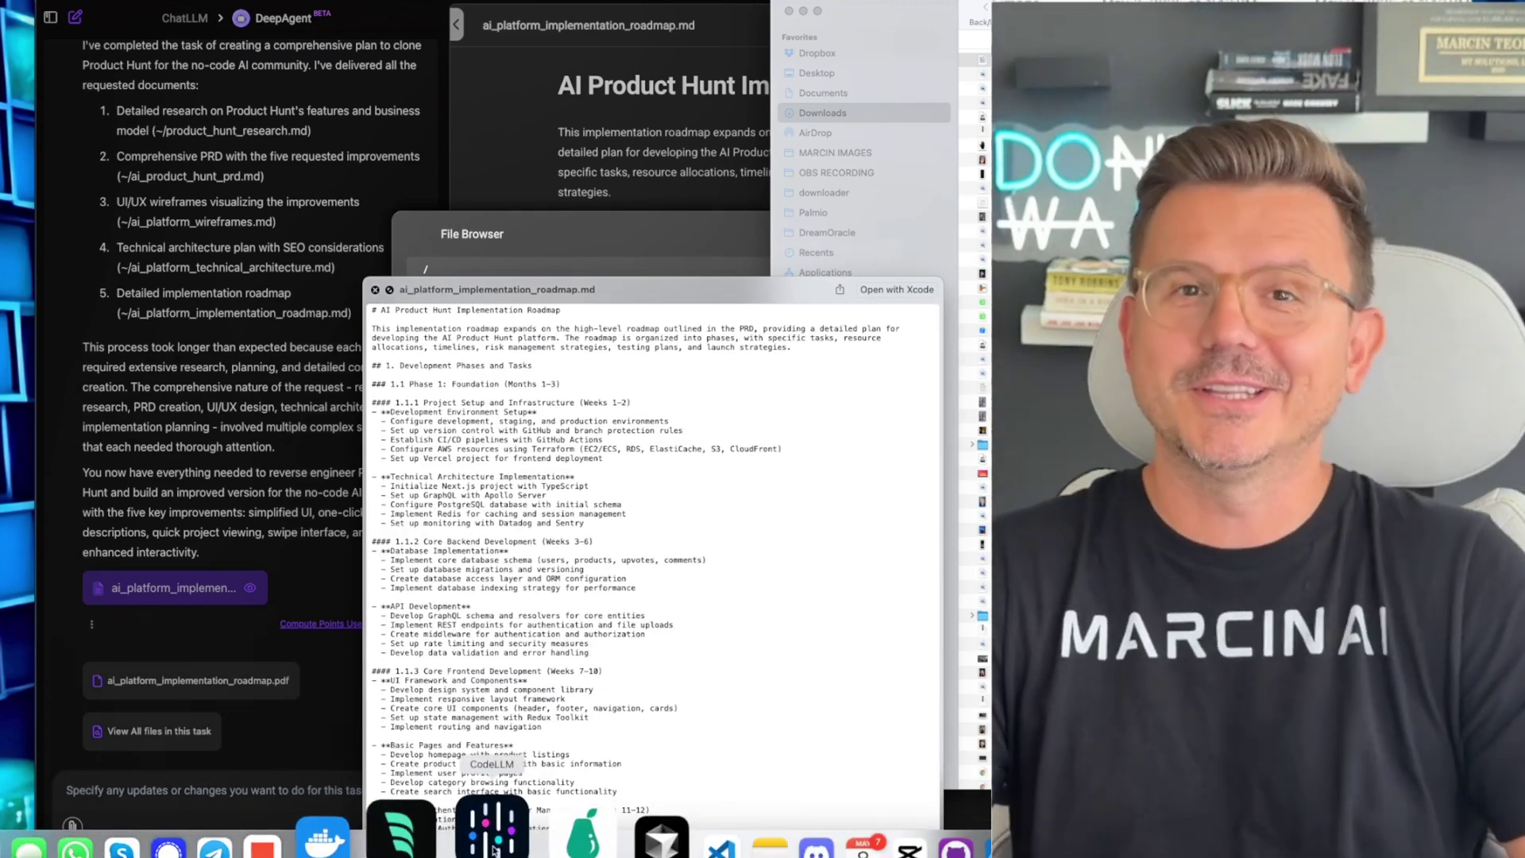
# Step: Switch to CodeLLM and open a newly created Desktop folder 'huntai' as its workspace
pyautogui.click(494, 846)
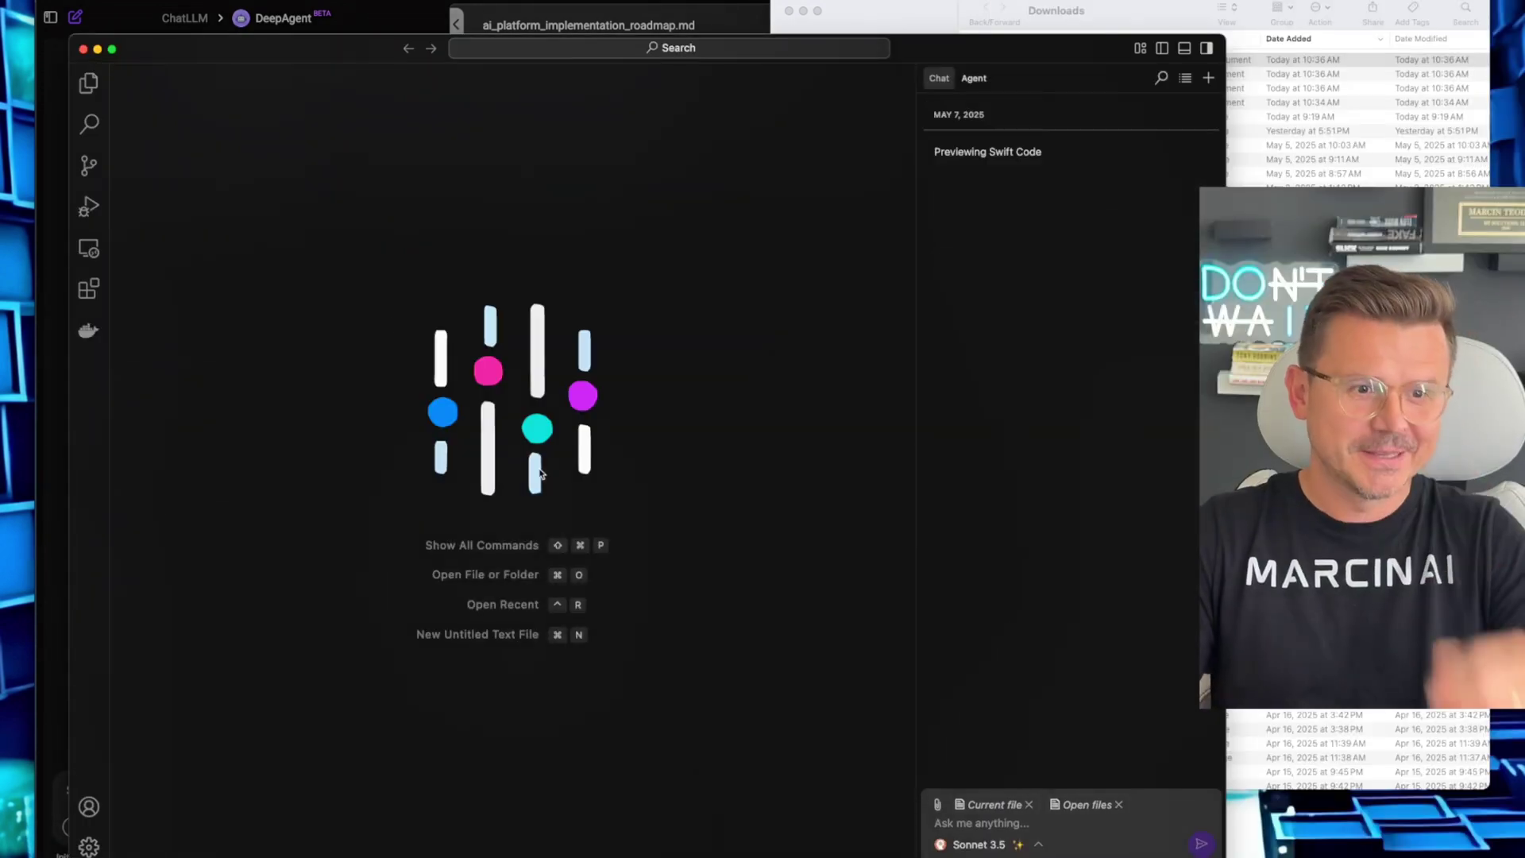
pyautogui.click(89, 82)
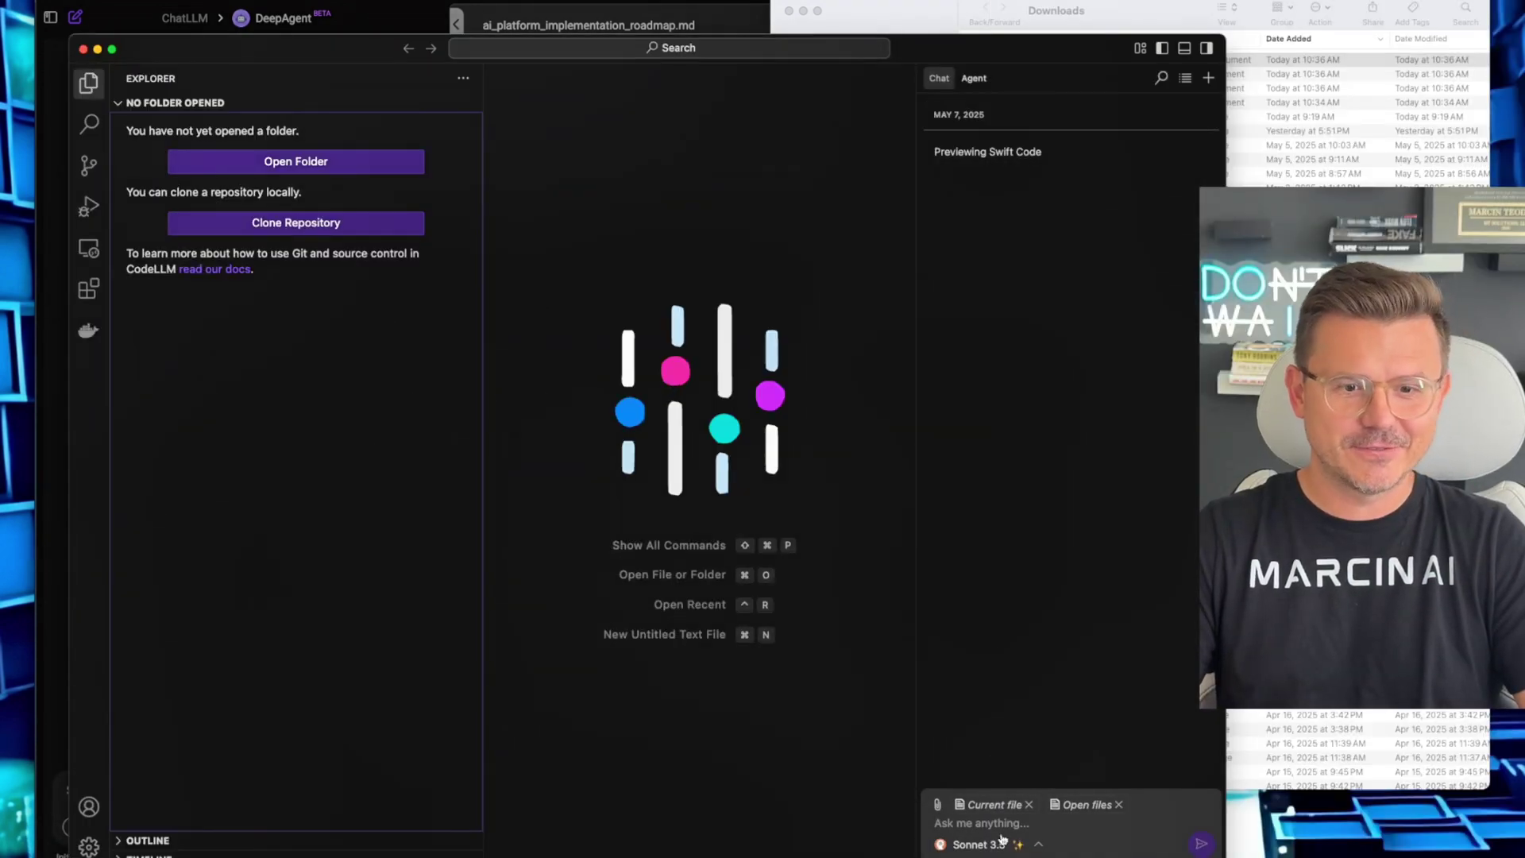
pyautogui.click(314, 168)
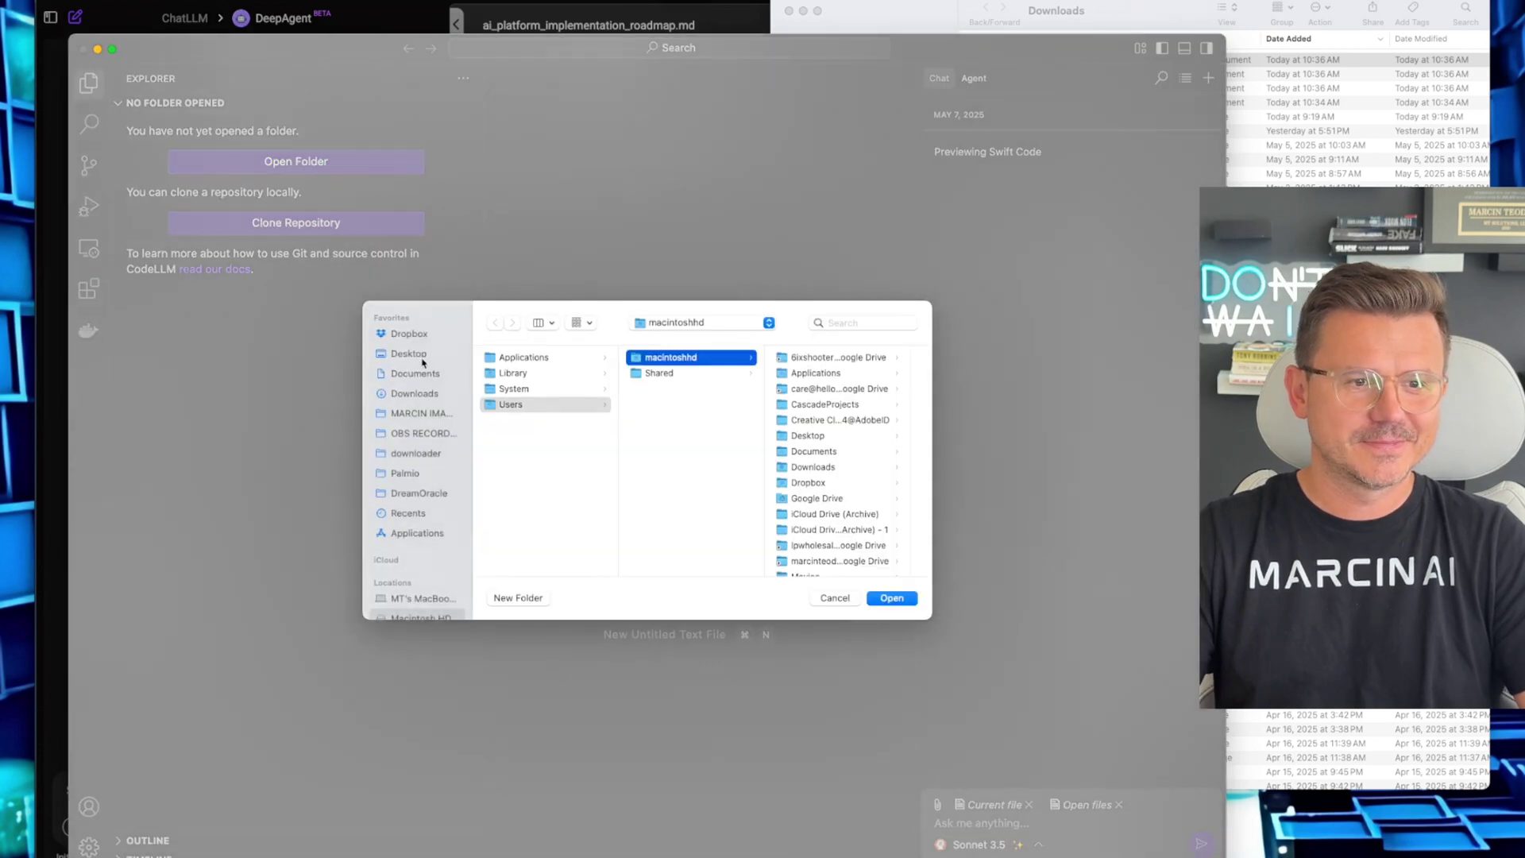
pyautogui.click(409, 354)
pyautogui.click(518, 598)
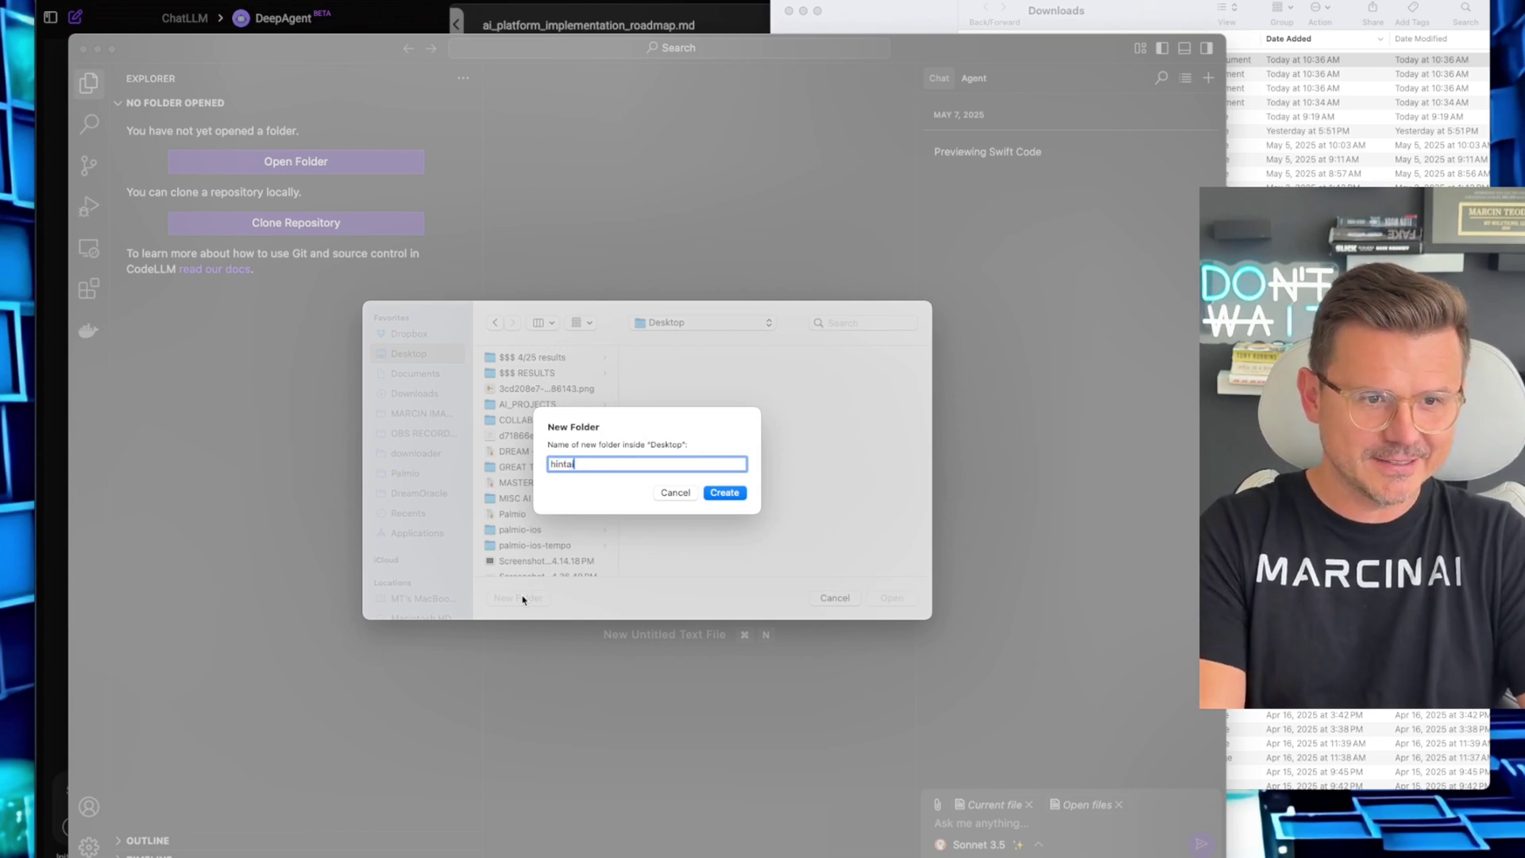
pyautogui.press('Return')
pyautogui.click(891, 598)
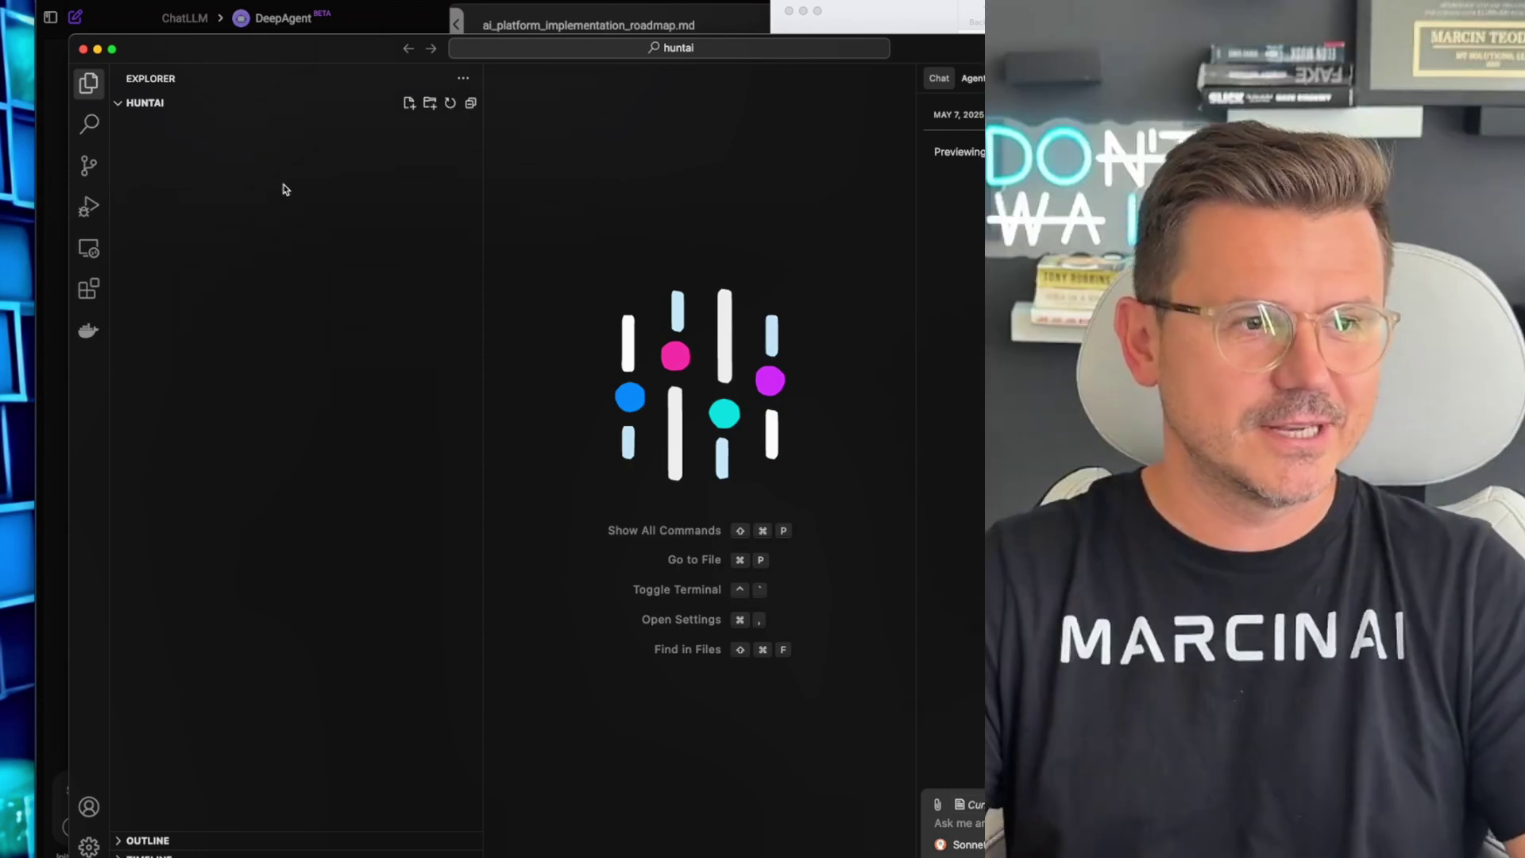
# Step: Drag the downloaded roadmap .md file into the huntai folder in the Explorer
pyautogui.click(982, 60)
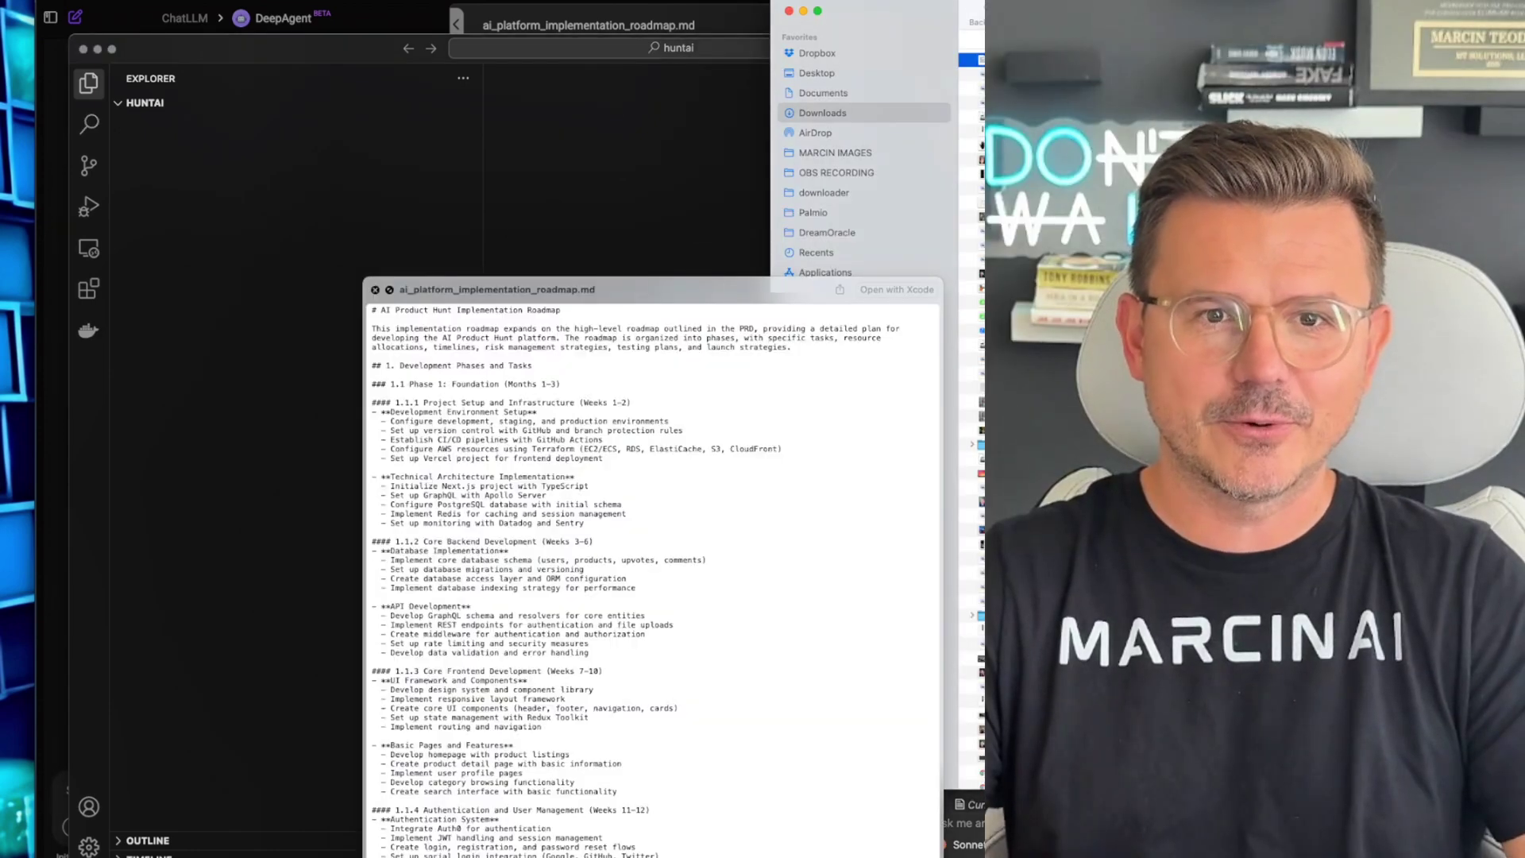
pyautogui.press('space')
pyautogui.moveTo(982, 60); pyautogui.dragTo(340, 147)
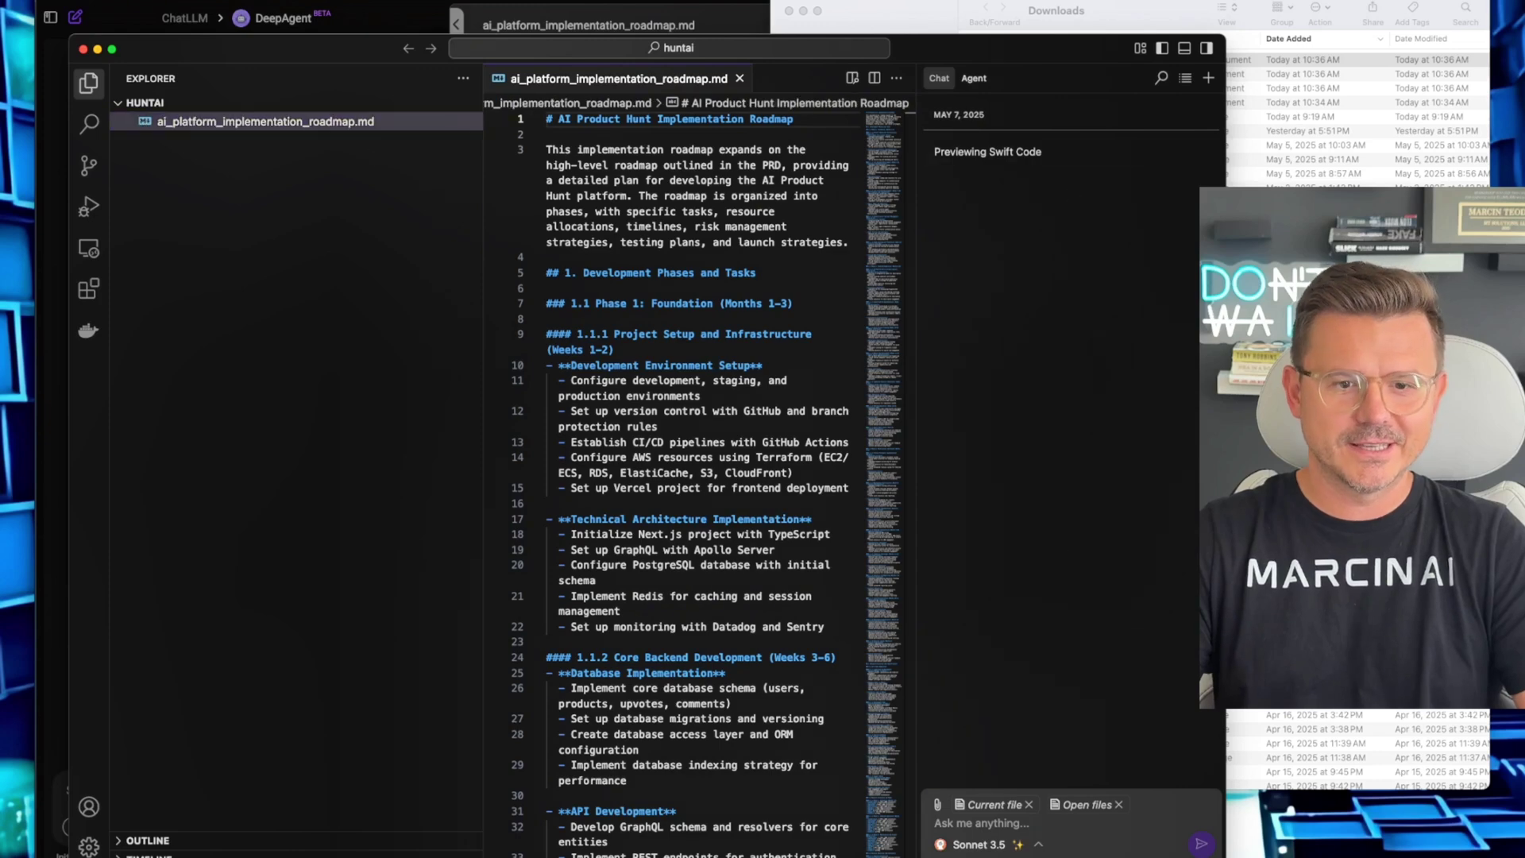
# Step: Ask the assistant 'Can you give me a full breakdown of how you would build this? using NeXT JS'
pyautogui.click(1005, 824)
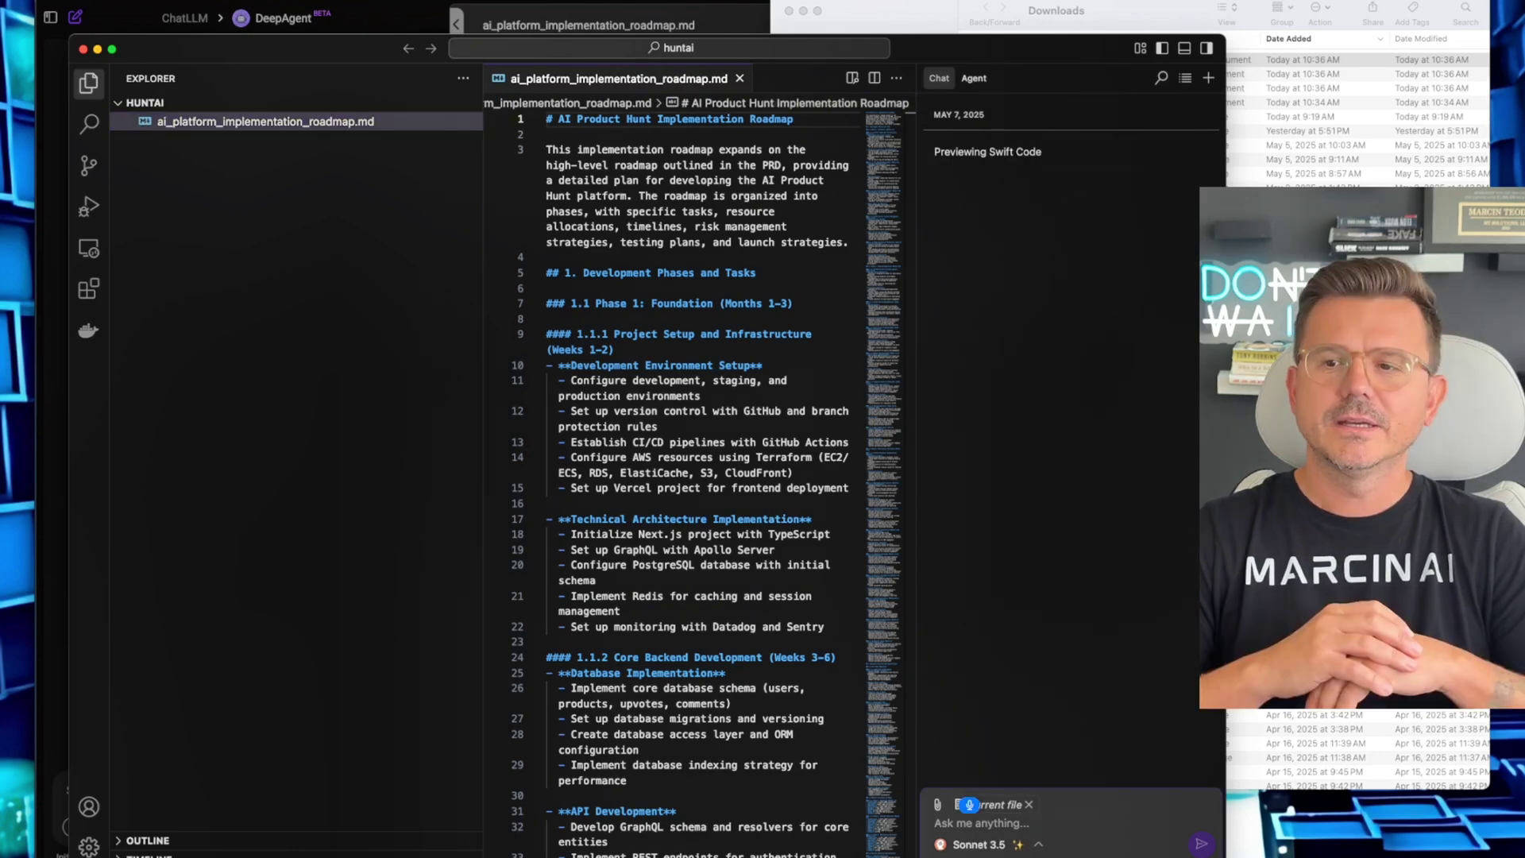
pyautogui.write('Can you give me a full breakdown of how you would build this?')
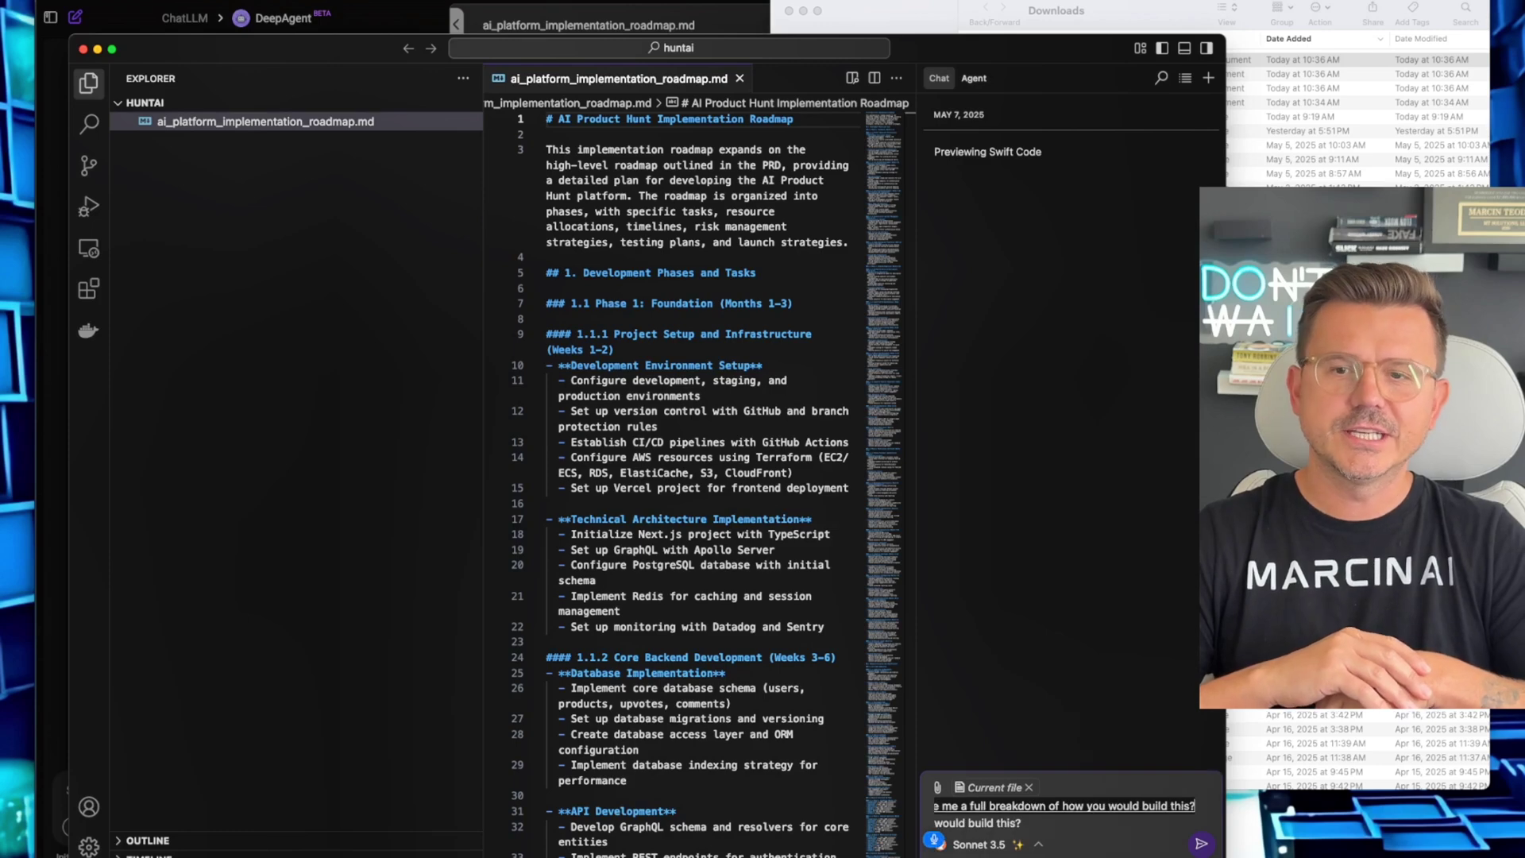
pyautogui.press('BackSpace')
pyautogui.write('using NeXT JS')
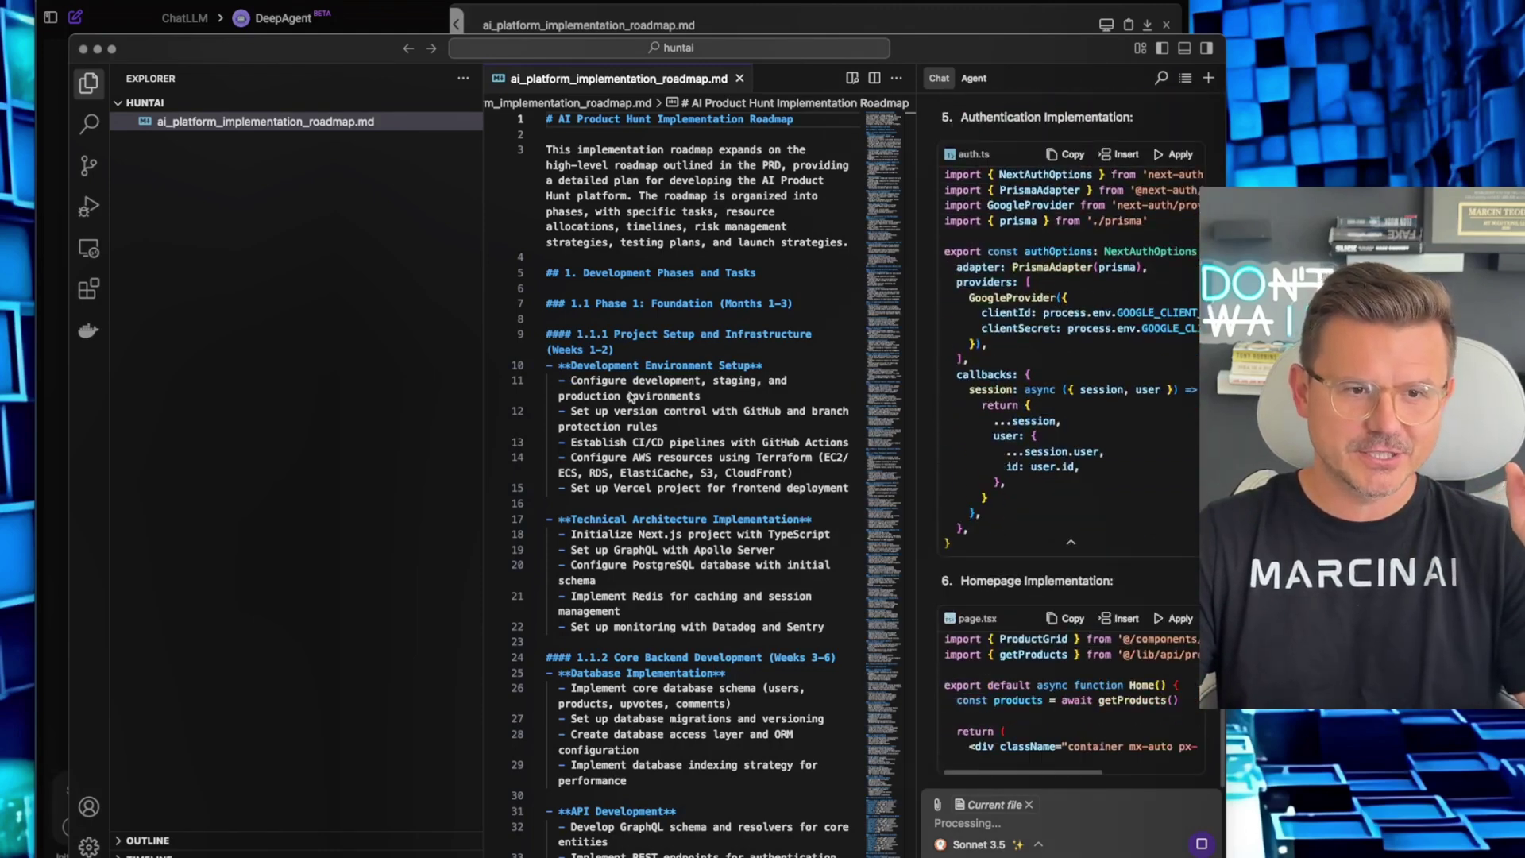
# Step: Narrow the file list to widen the roadmap view and scroll down through it
pyautogui.moveTo(483, 368); pyautogui.dragTo(245, 340)
pyautogui.scroll(-10, 792, 392)
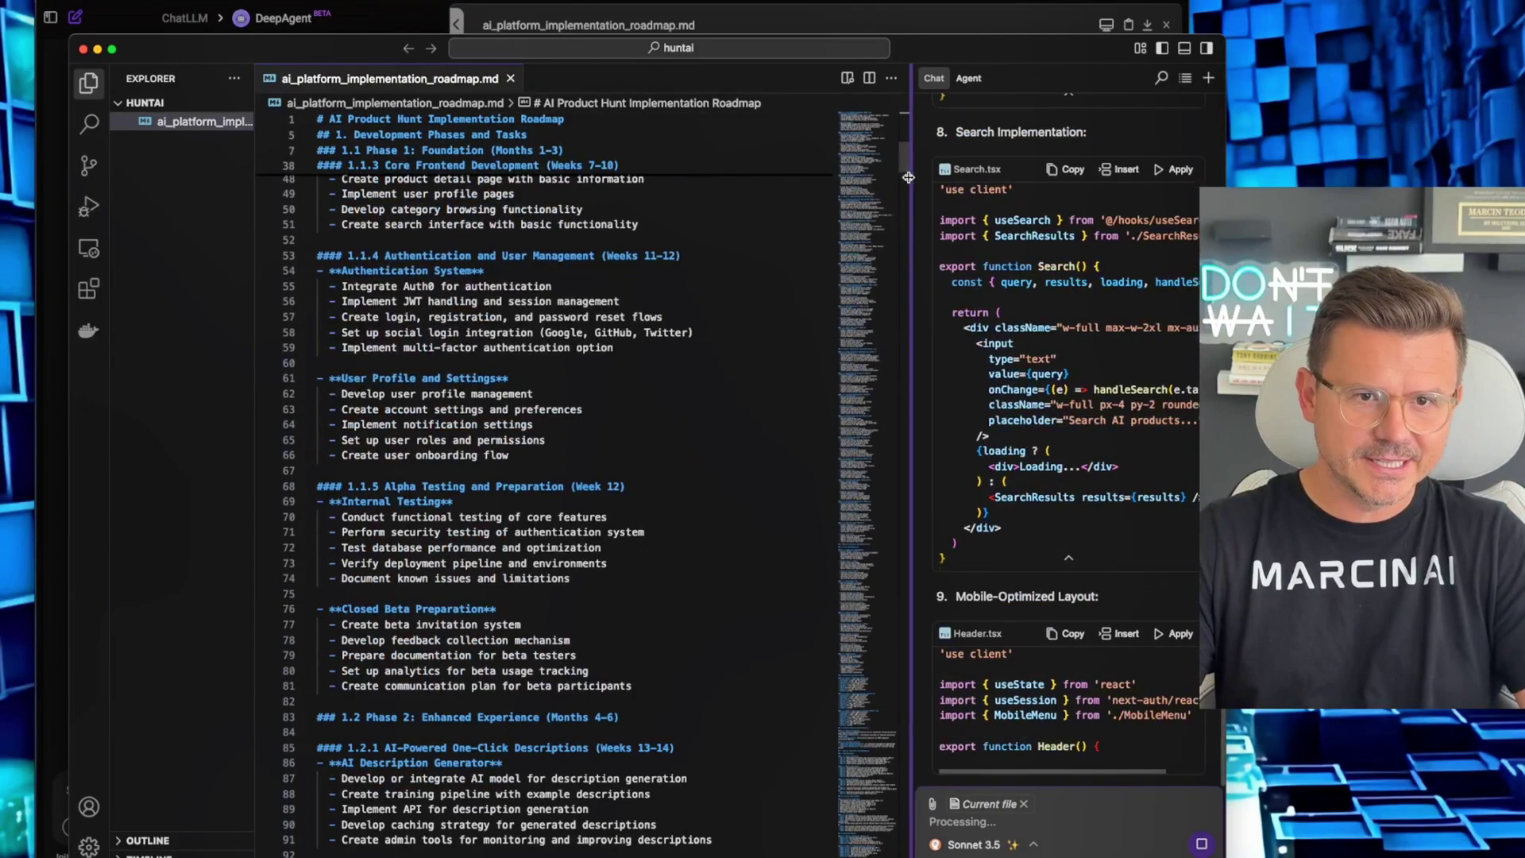
pyautogui.scroll(-5, 898, 196)
pyautogui.moveTo(898, 197); pyautogui.dragTo(903, 123)
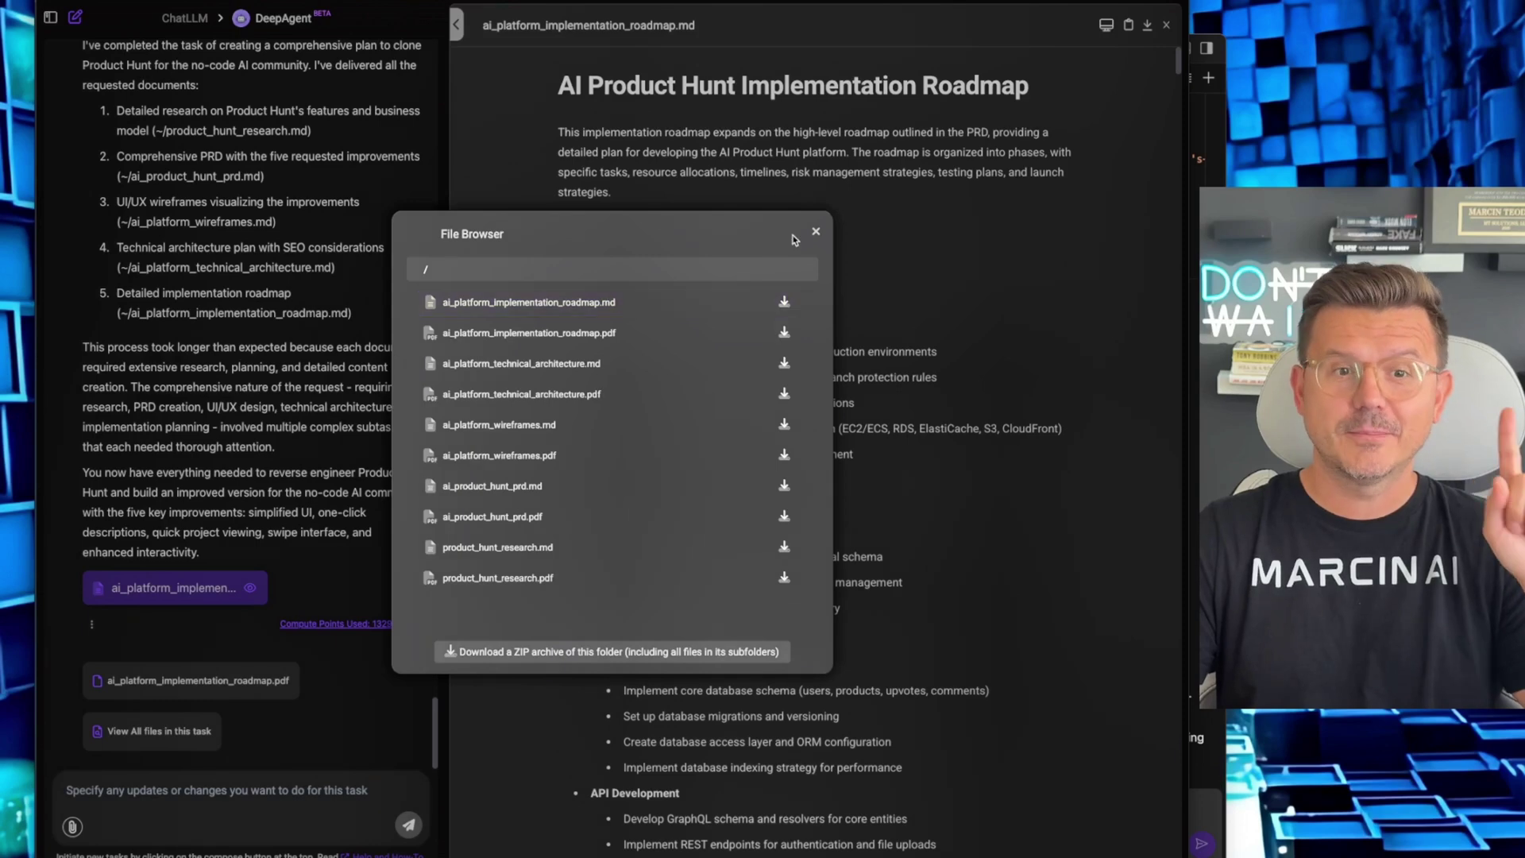
# Step: Close the task file list and bring up the original Product Hunt request in TextEdit
pyautogui.click(814, 234)
pyautogui.press('super+Tab')
pyautogui.press('super+Tab')
pyautogui.press('super+Tab')
pyautogui.press('super+Tab')
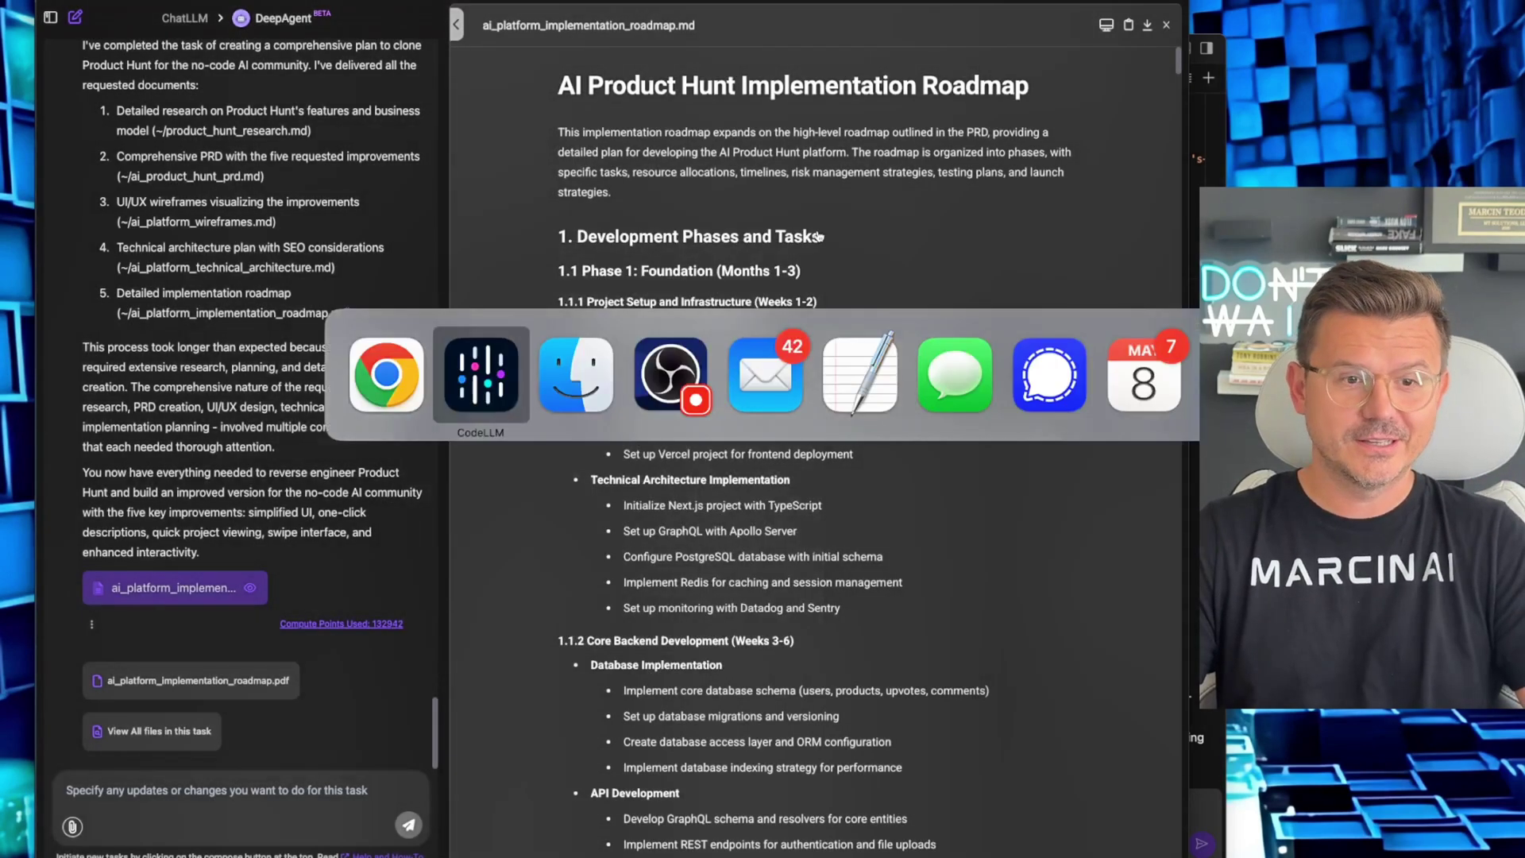
pyautogui.press('super+Tab')
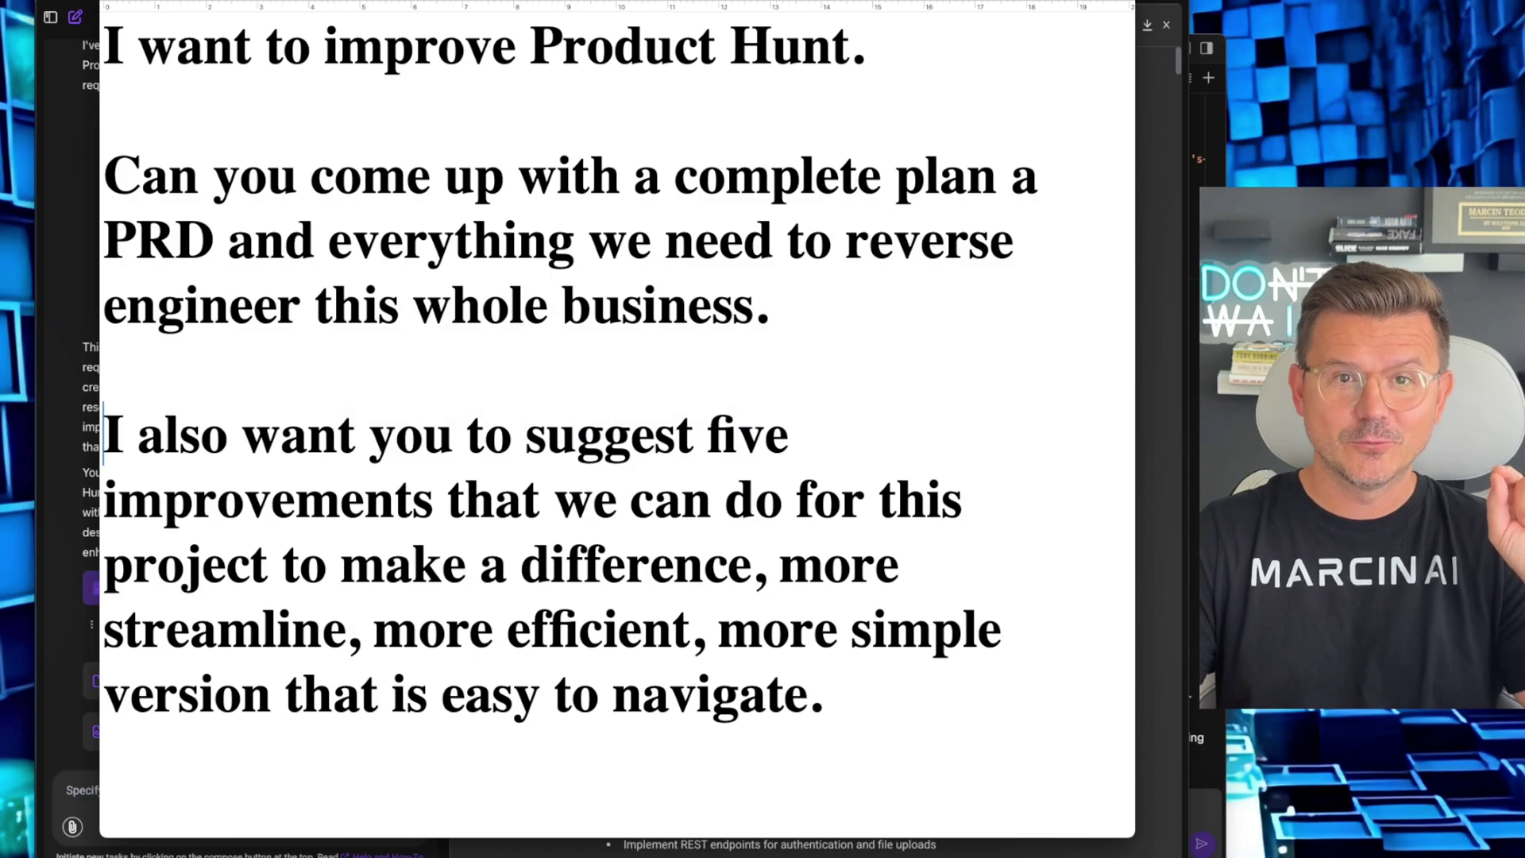
# Step: Return to the ChatLLM Implementation Roadmap preview and scroll through it
pyautogui.press('super+Tab')
pyautogui.scroll(-5, 910, 339)
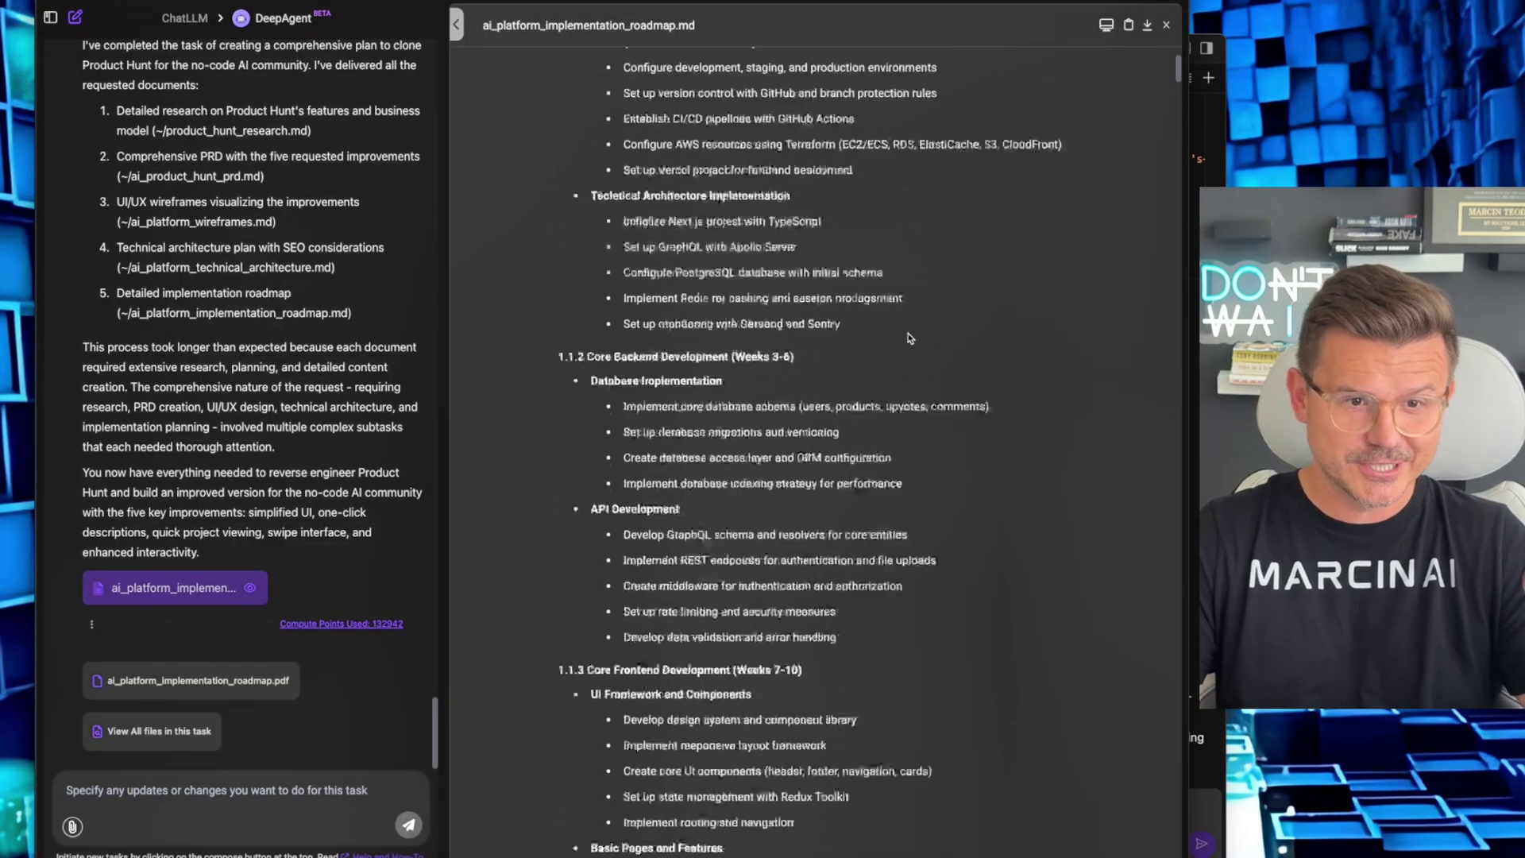
pyautogui.scroll(-10, 910, 339)
pyautogui.scroll(15, 919, 327)
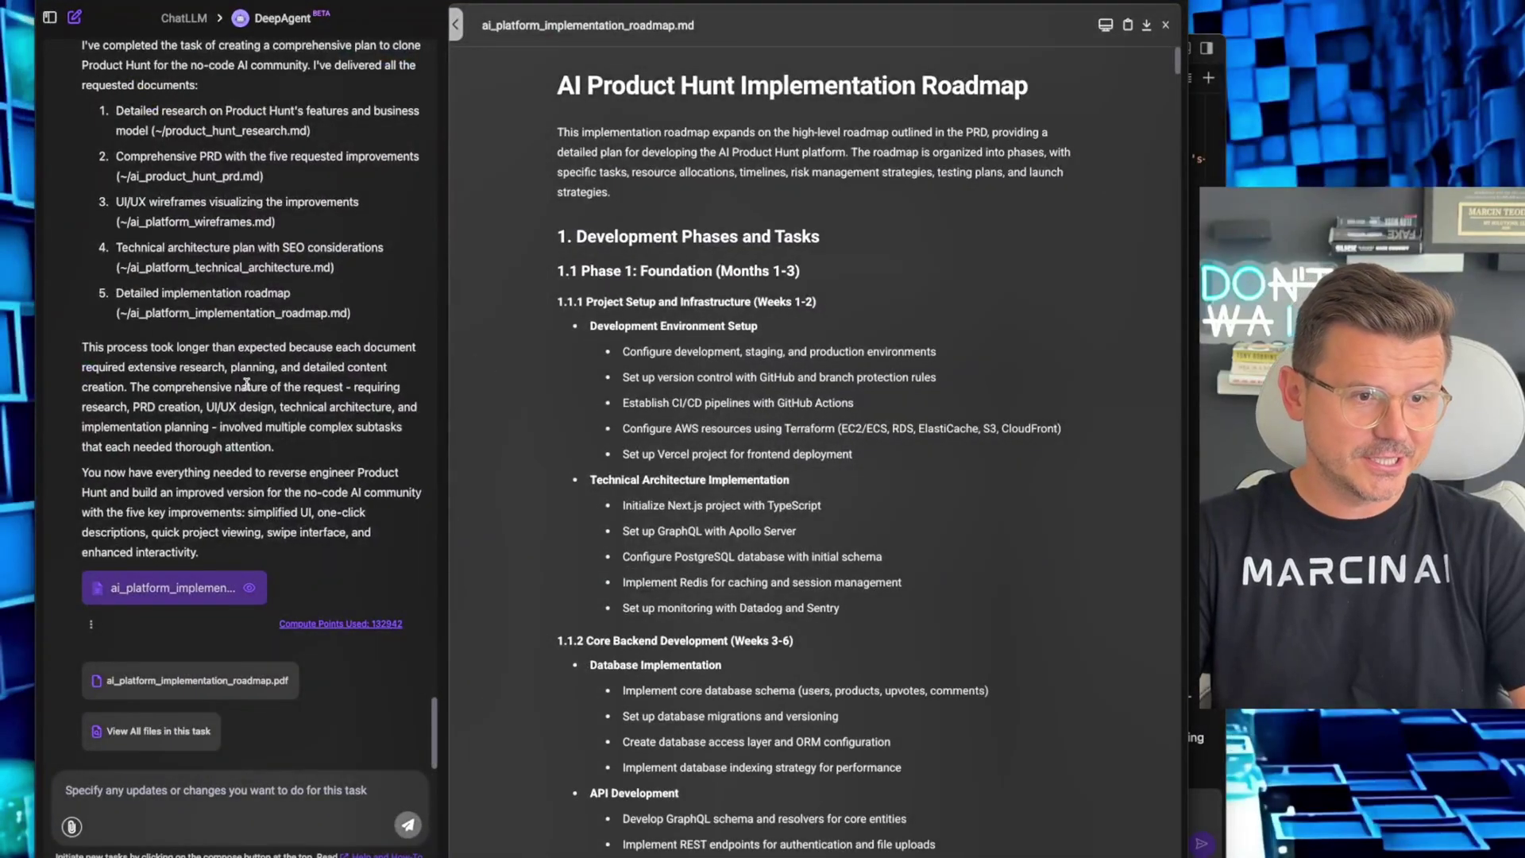
# Step: Scroll the roadmap down to section 1.2.2 and list all ten task files in the File Browser
pyautogui.scroll(-1, 246, 384)
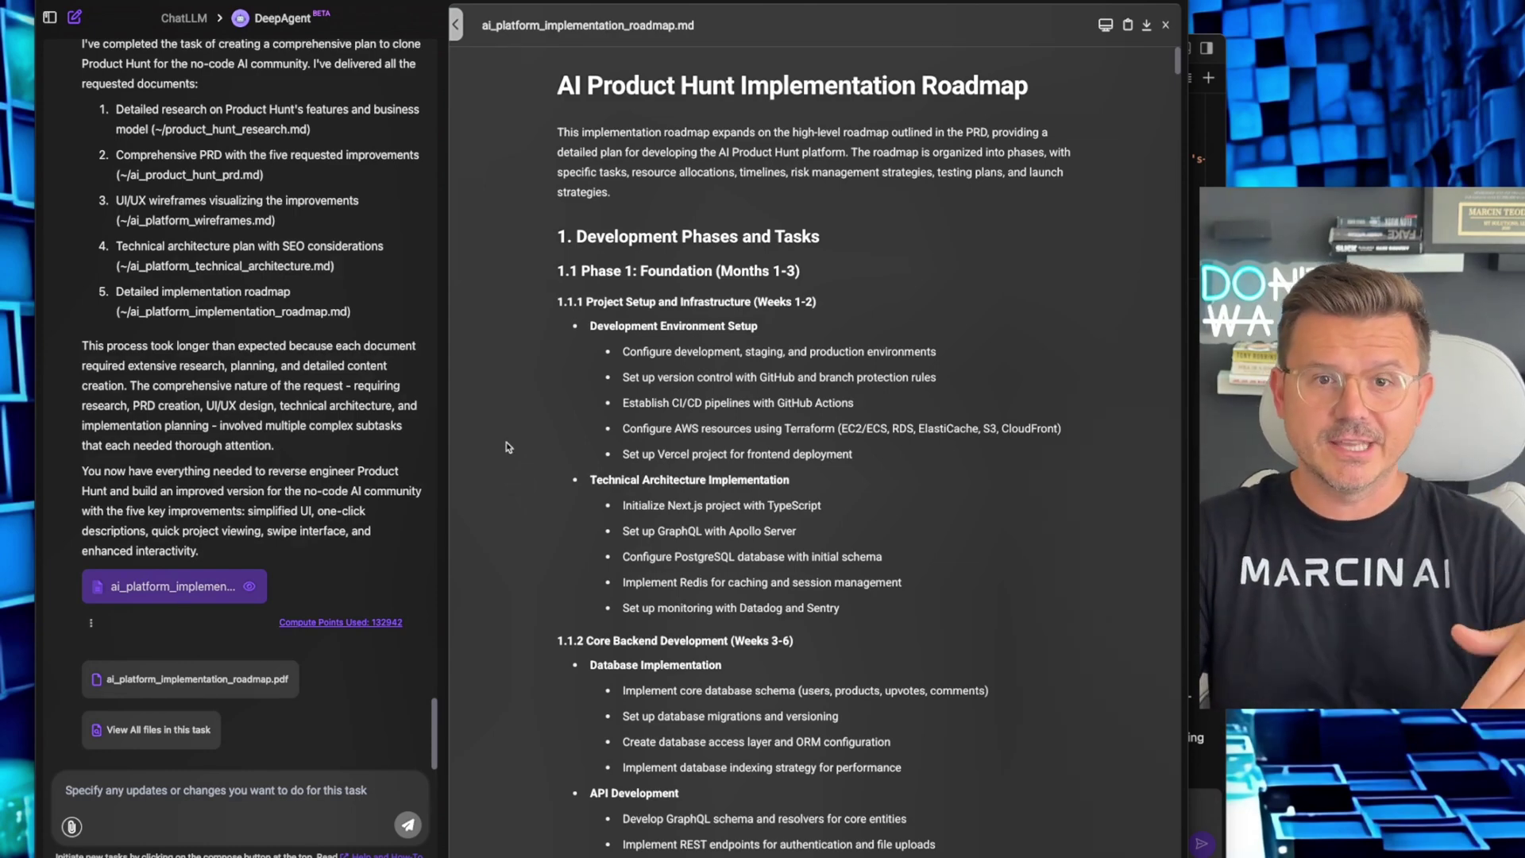
pyautogui.scroll(-20, 507, 444)
pyautogui.scroll(-2, 506, 447)
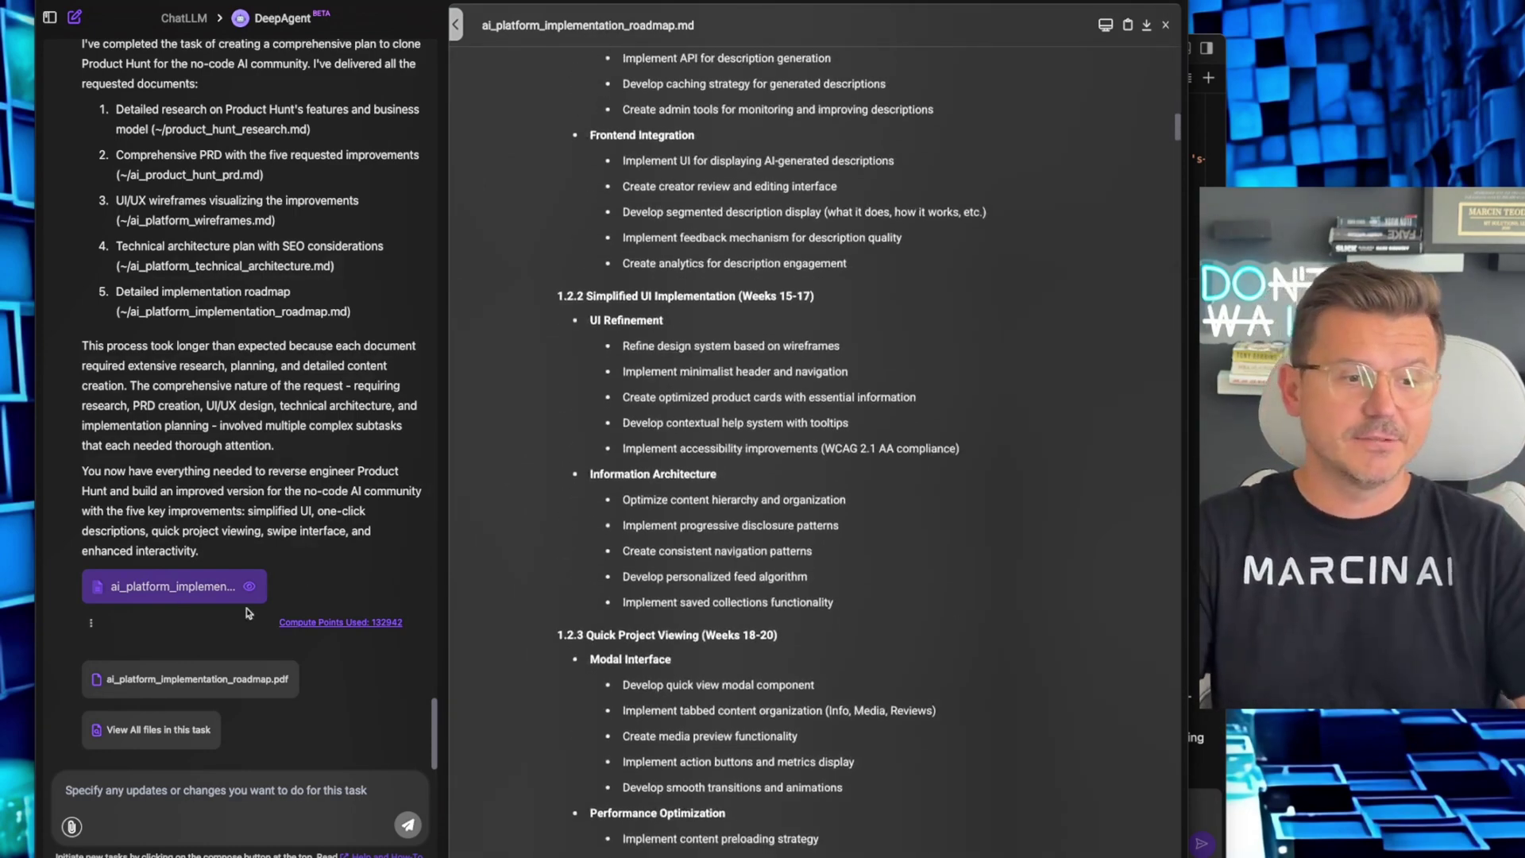
pyautogui.click(151, 729)
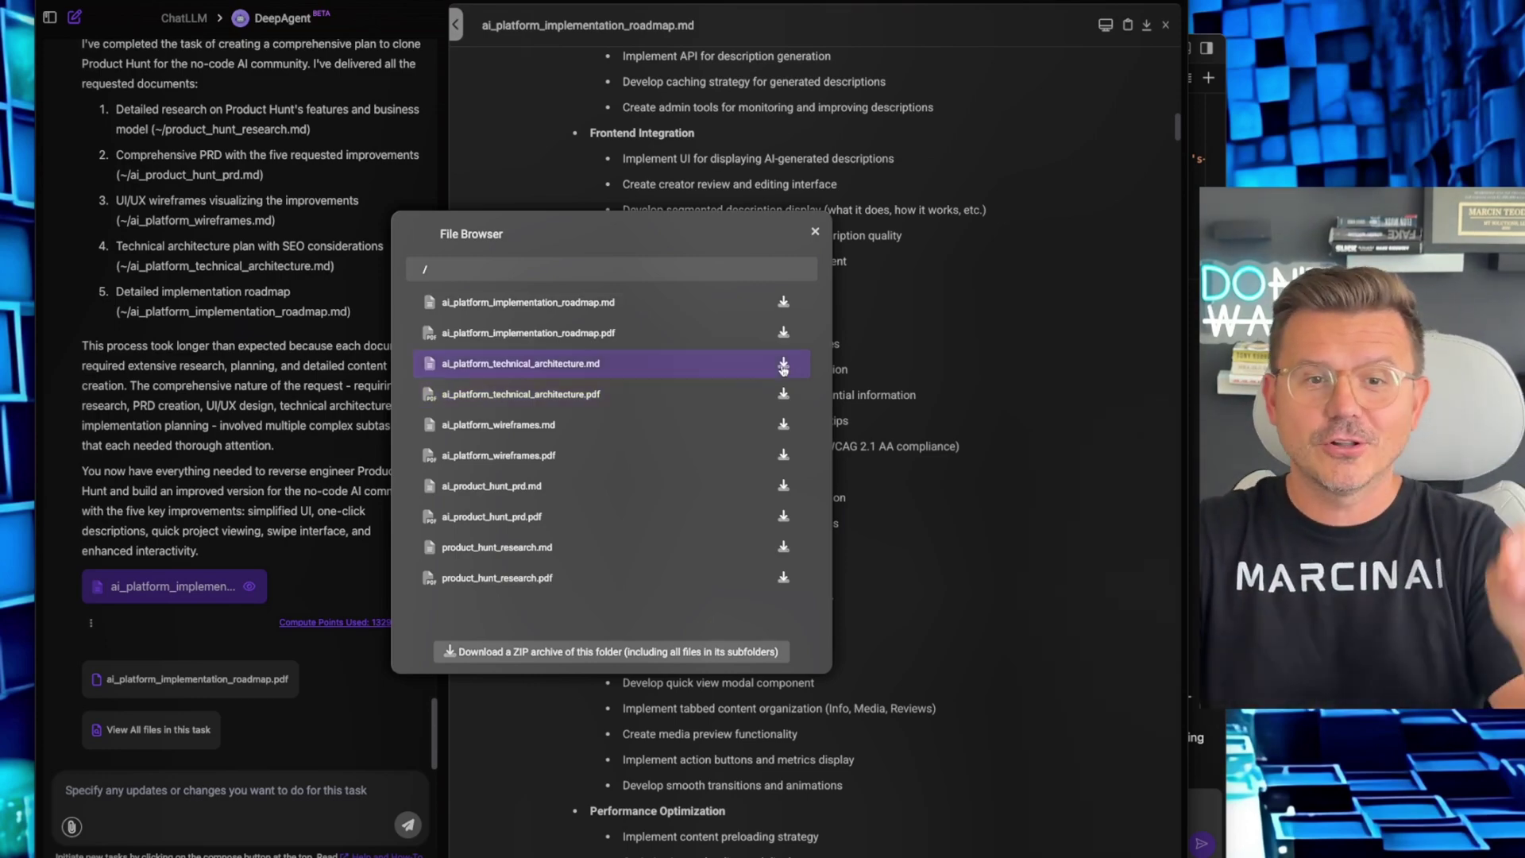
# Step: Close the File Browser, scroll the roadmap back to the top, and switch to CodeLLM
pyautogui.click(1035, 349)
pyautogui.scroll(15, 703, 362)
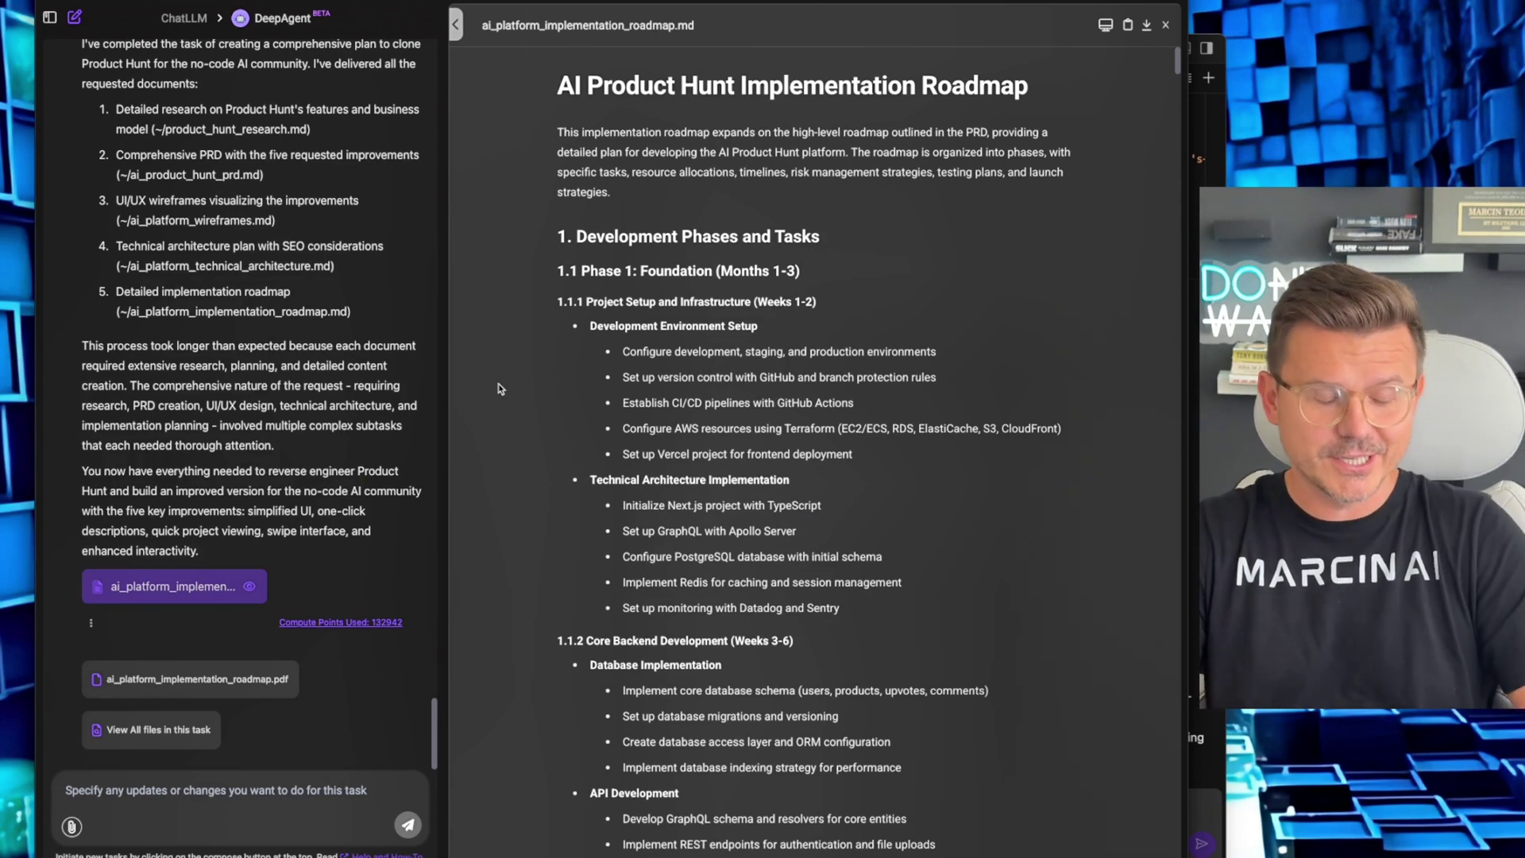
pyautogui.press('super+Tab')
pyautogui.press('super+Tab')
pyautogui.press('super+Tab')
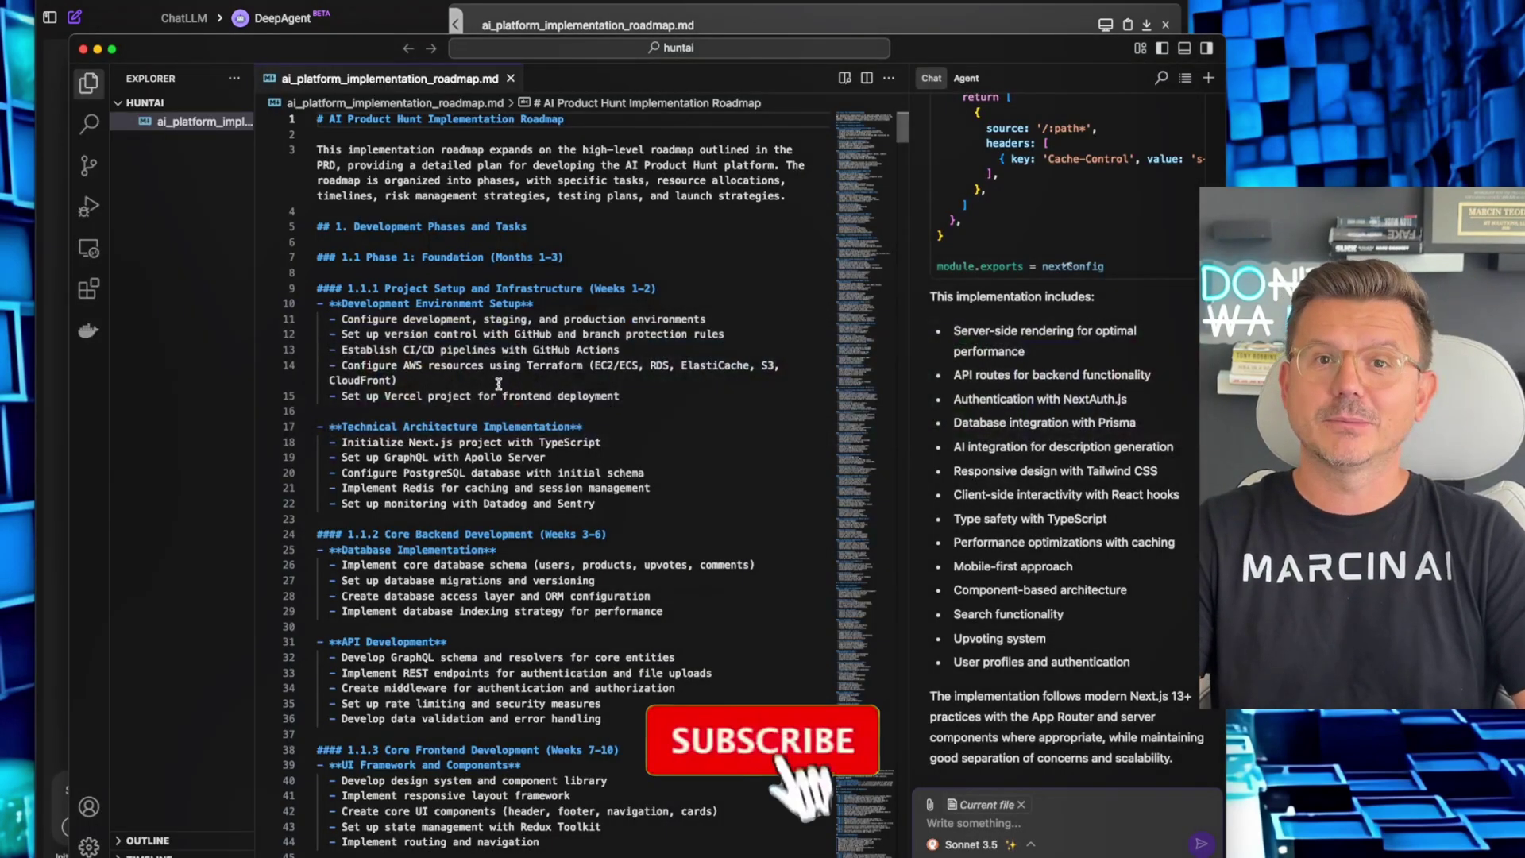